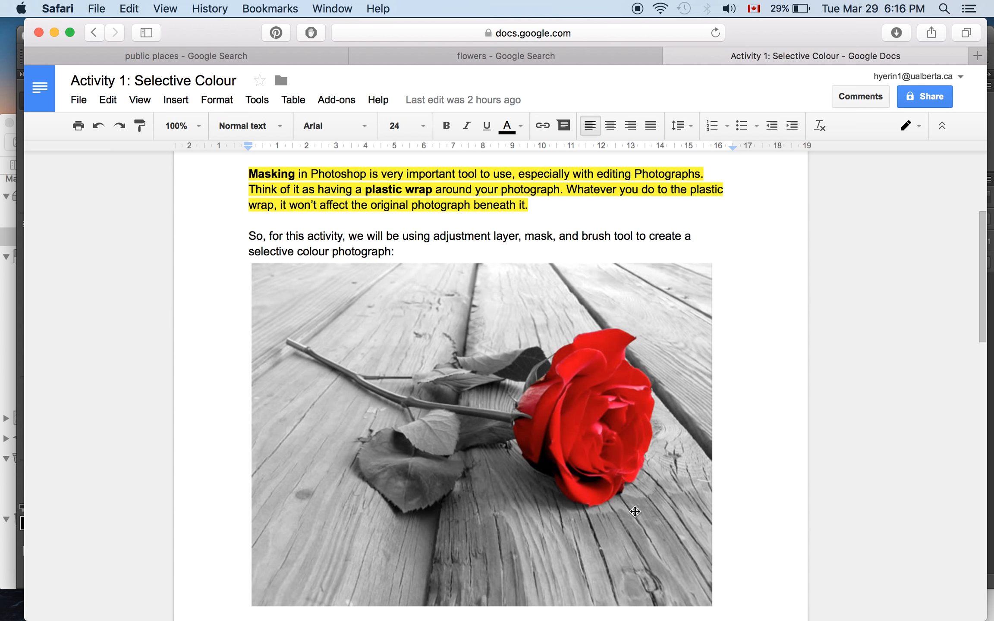
Open the preview of the yellow and magenta daisies photo in the flowers image search results.
left_click(544, 56)
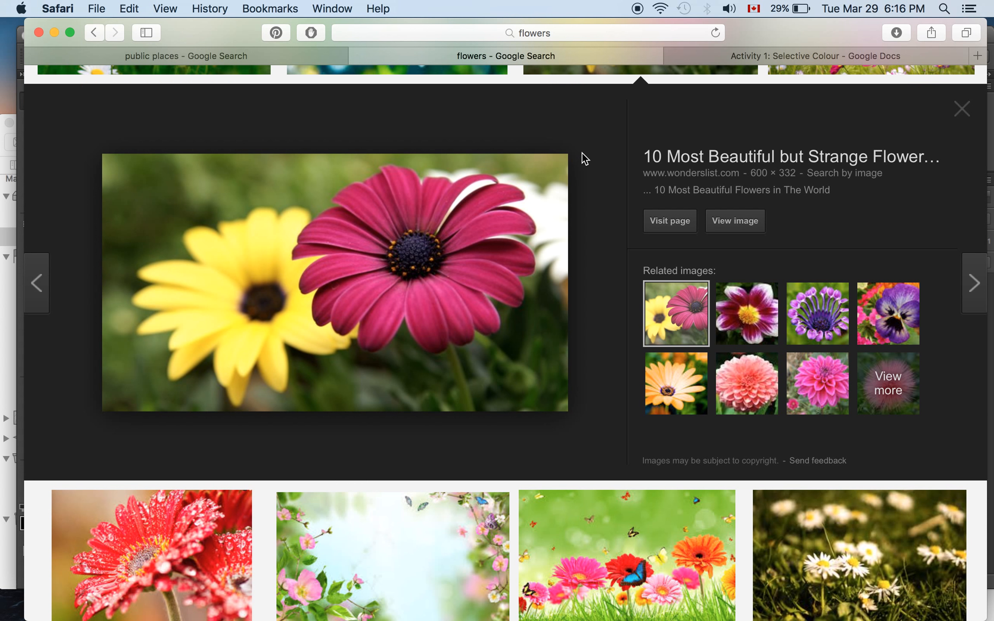
scroll(583, 153, "up", 1)
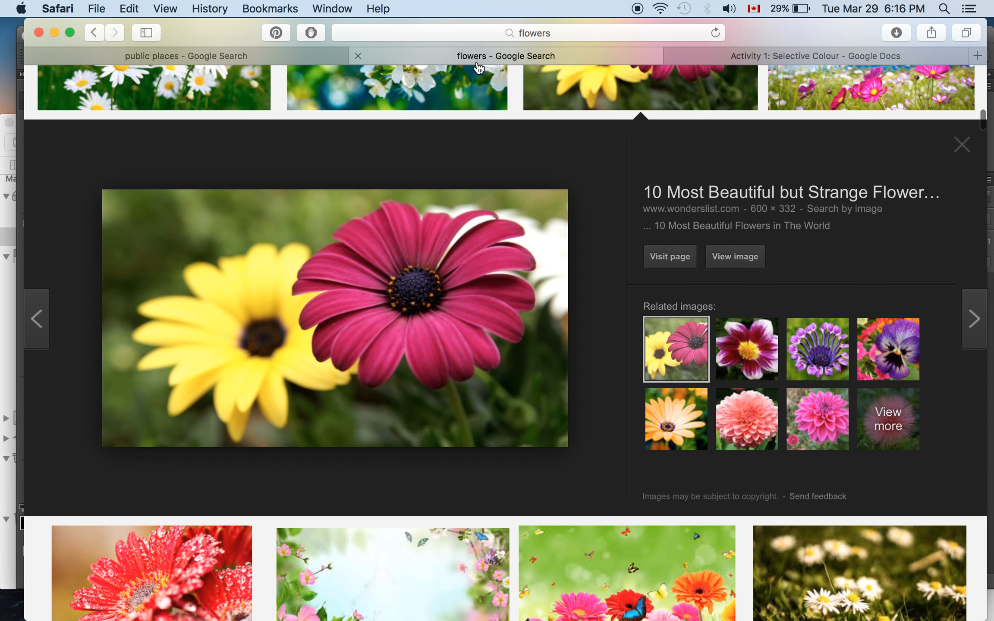
scroll(627, 175, "up", 3)
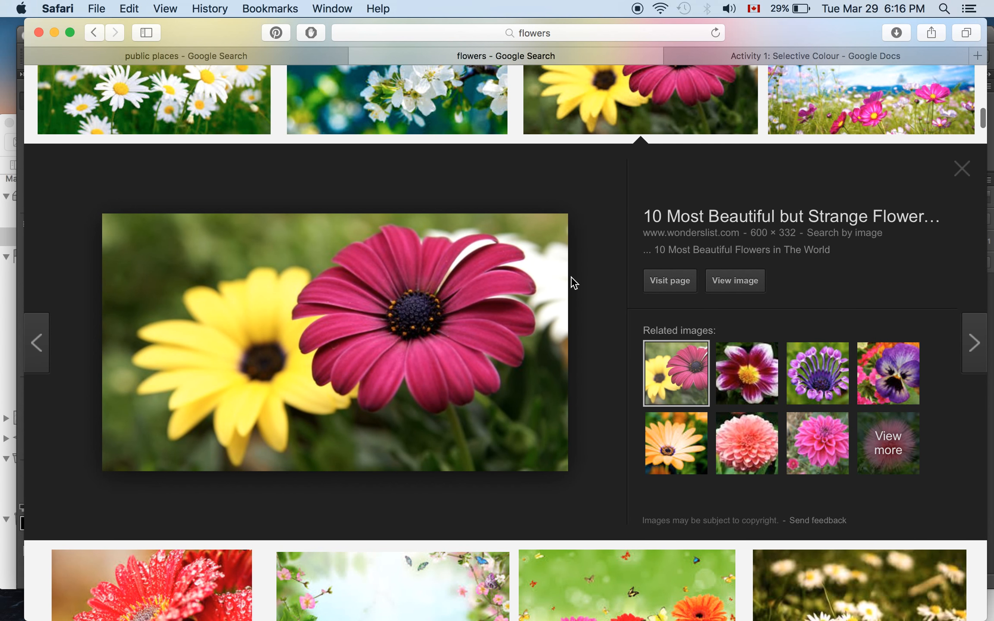
scroll(879, 276, "up", 10)
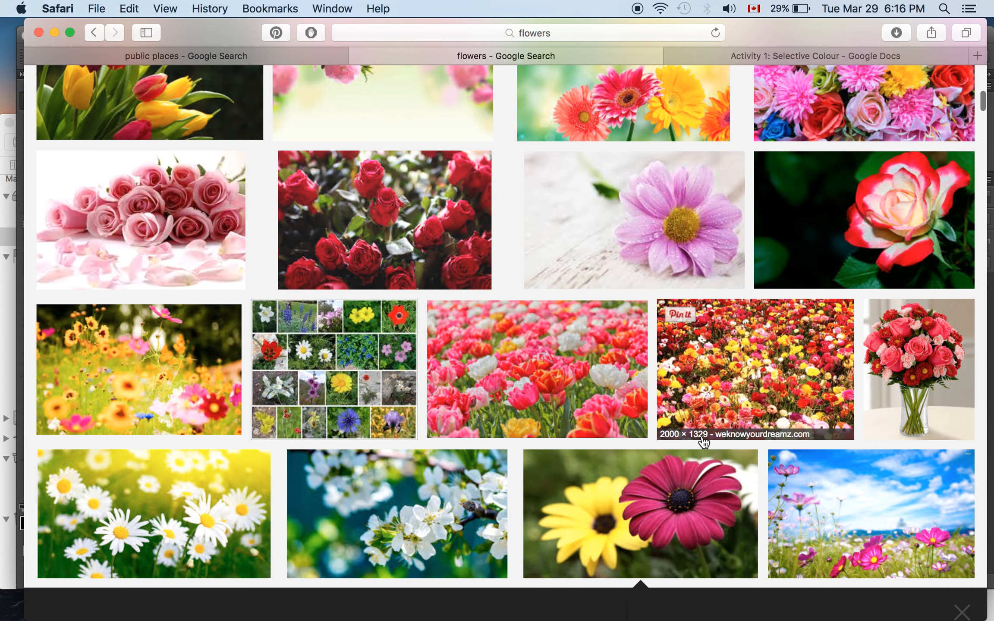
left_click(693, 524)
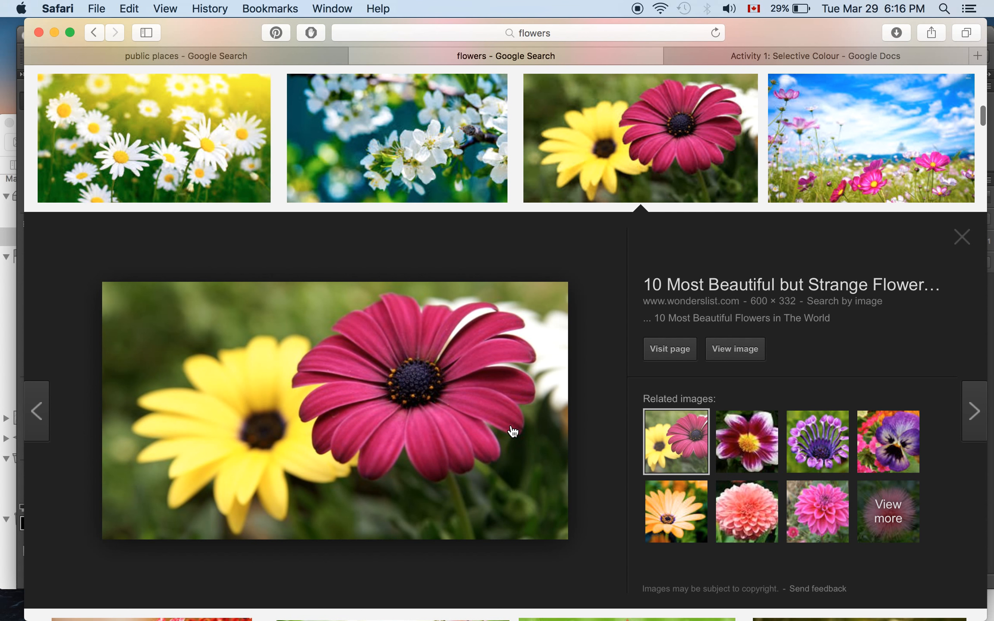
scroll(629, 283, "up", 3)
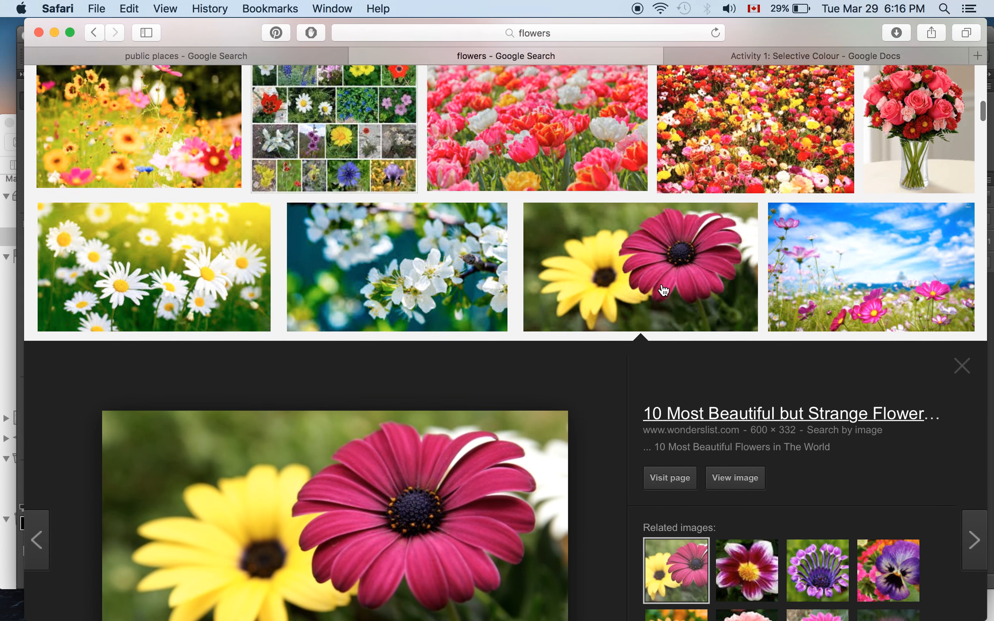
left_click(867, 276)
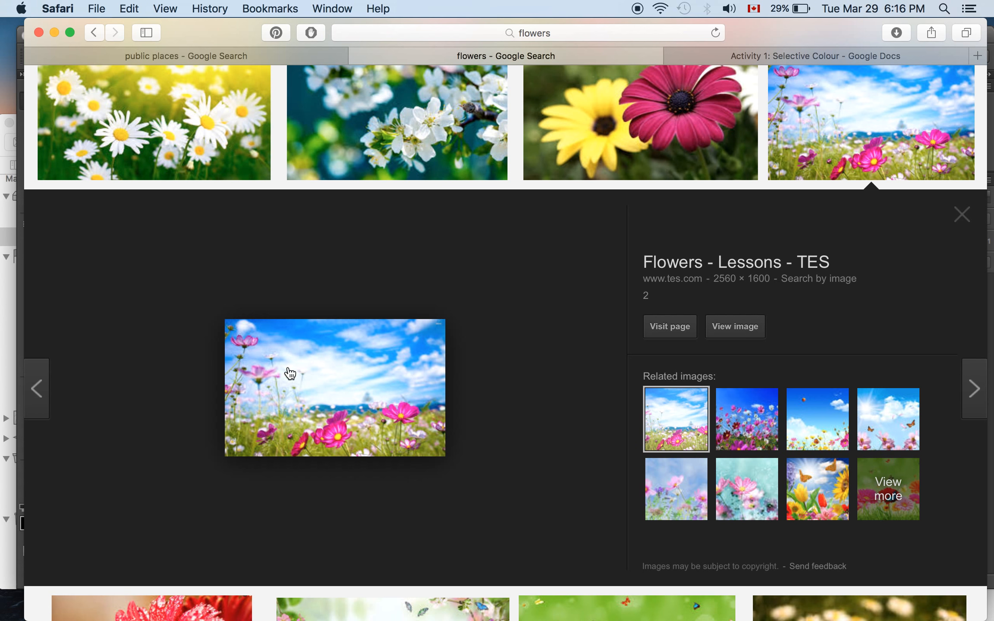
scroll(710, 218, "up", 2)
left_click(708, 214)
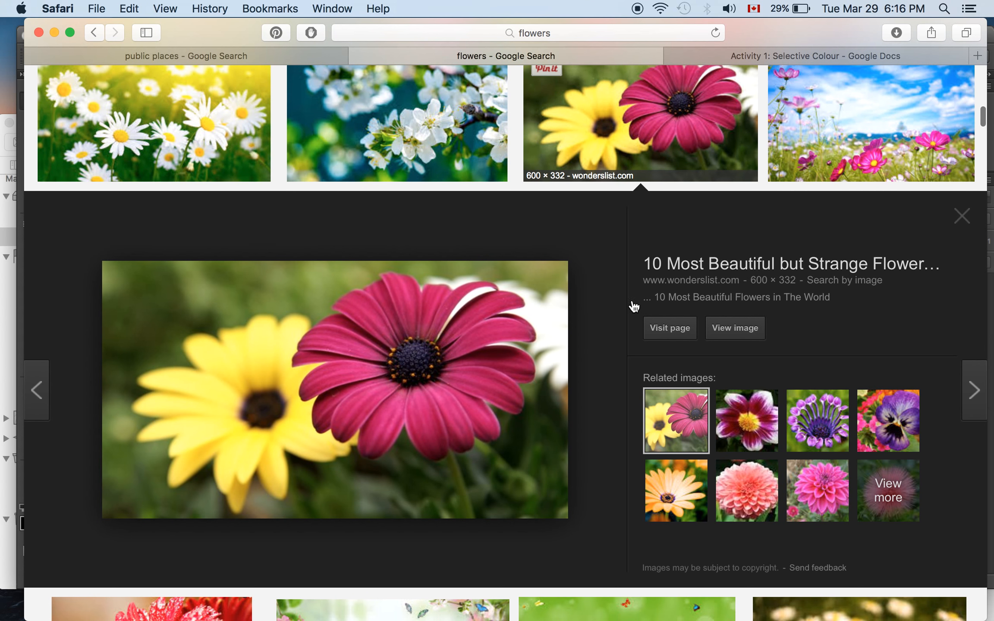
scroll(643, 341, "up", 1)
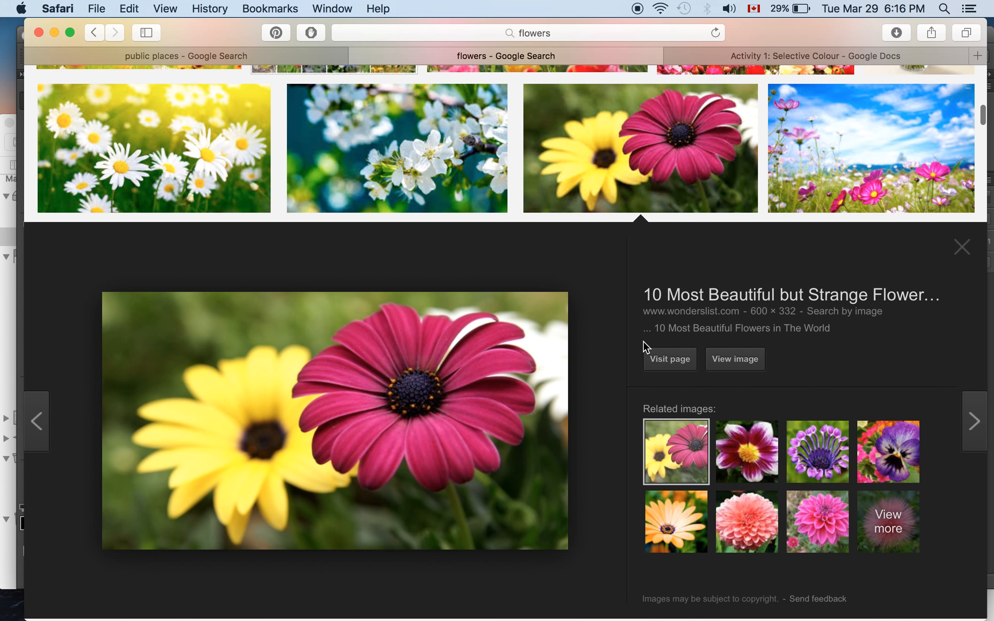
scroll(643, 341, "down", 2)
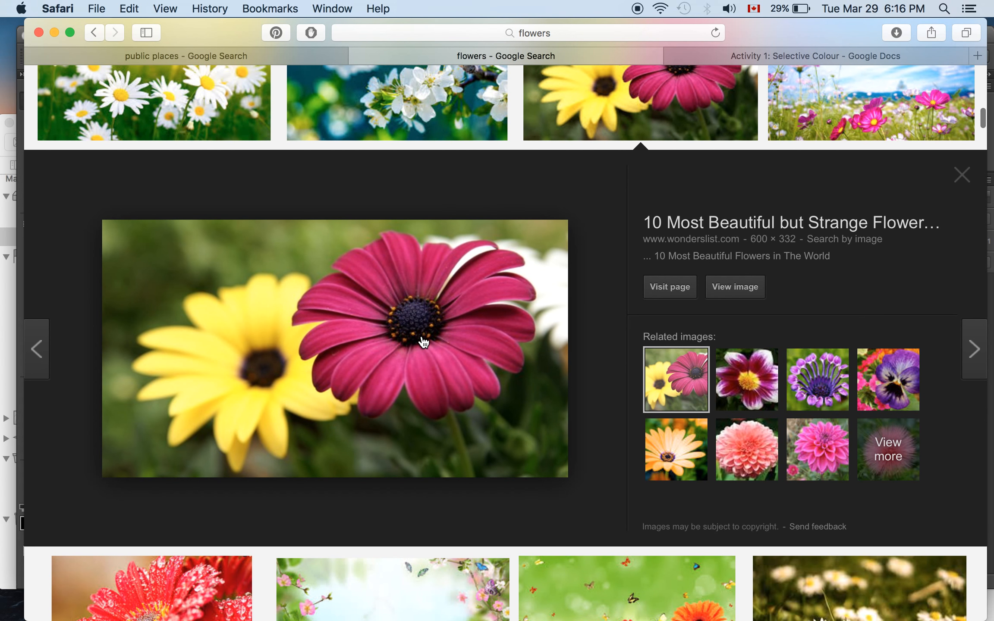
Save the previewed photo as Most-Beautiful-Flowers in the Colour Selection folder, replacing the existing file.
right_click(444, 329)
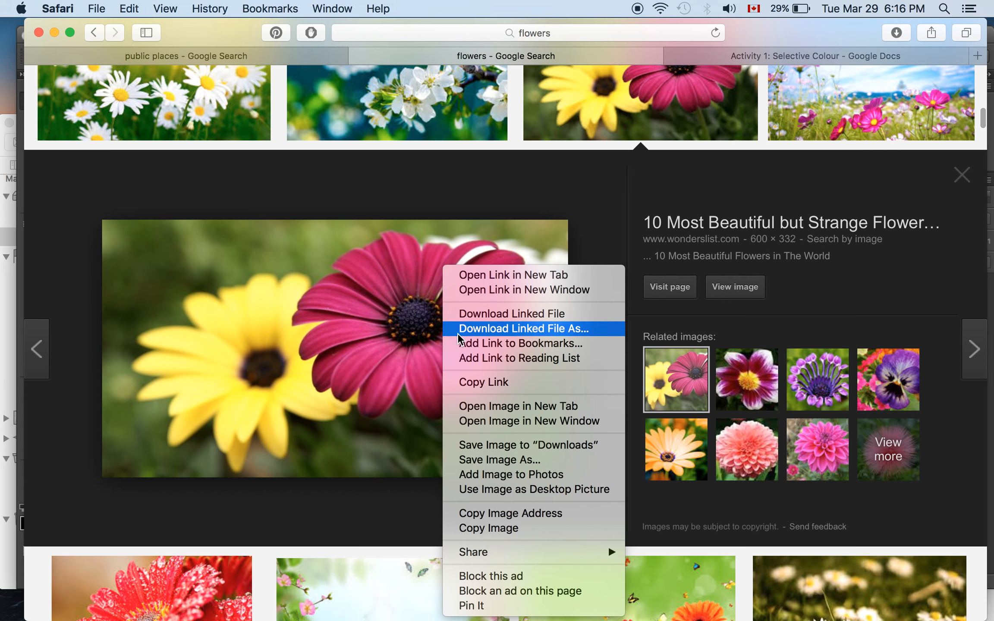
left_click(544, 459)
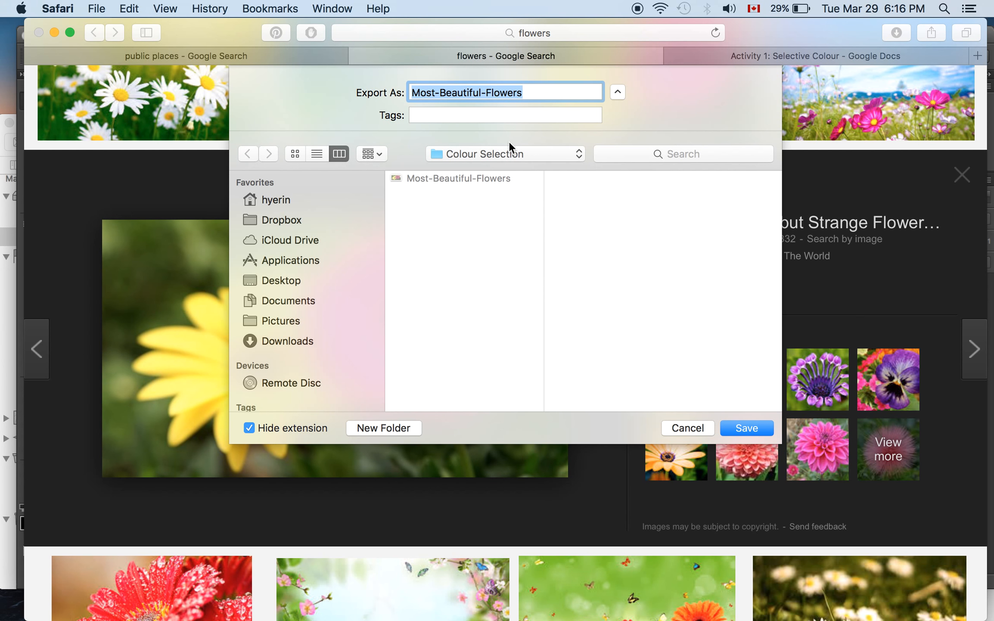
left_click(520, 157)
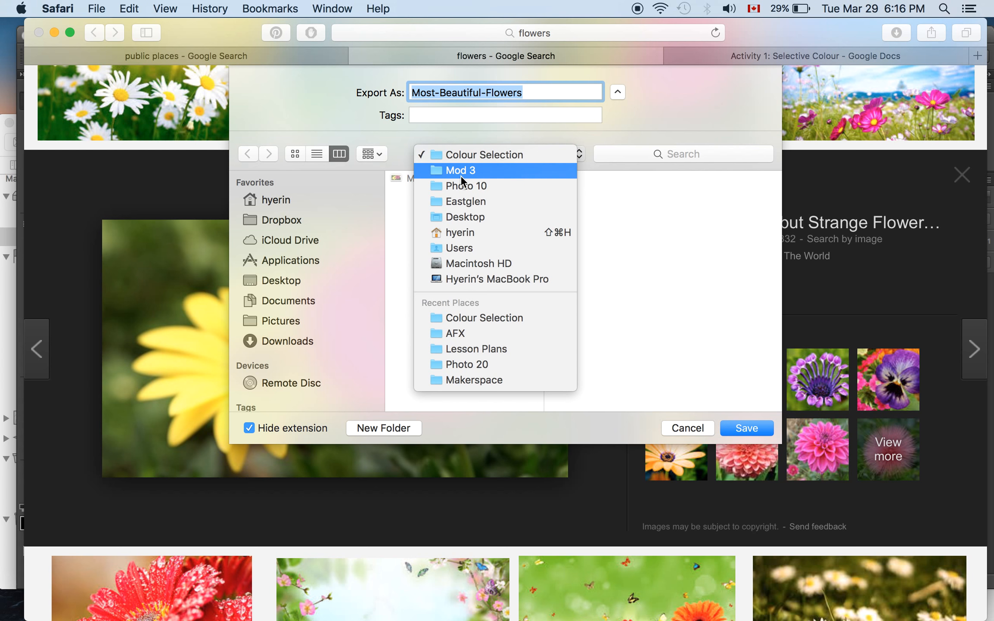
left_click(635, 186)
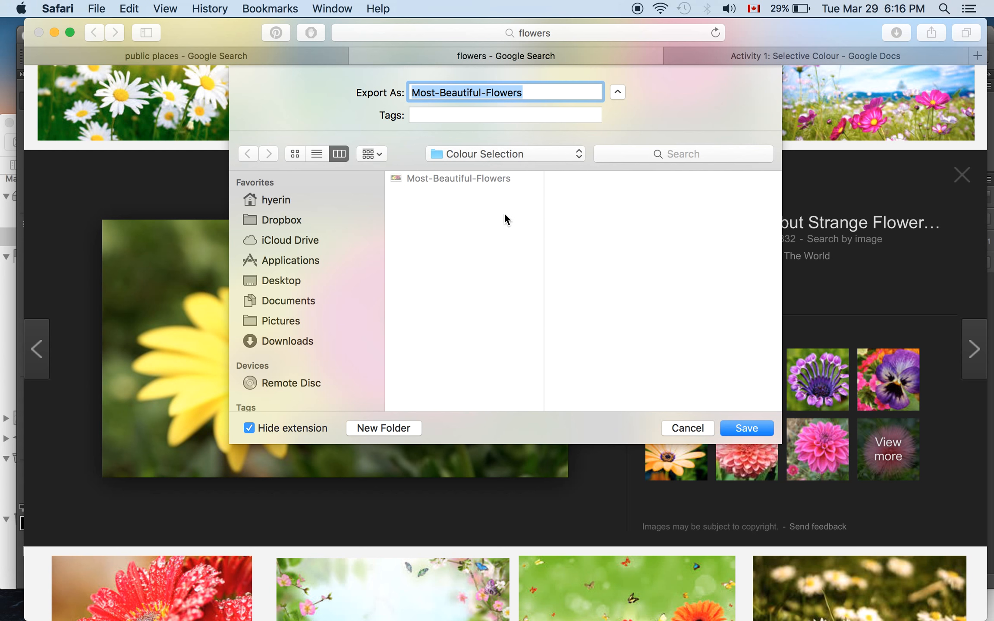
left_click(762, 428)
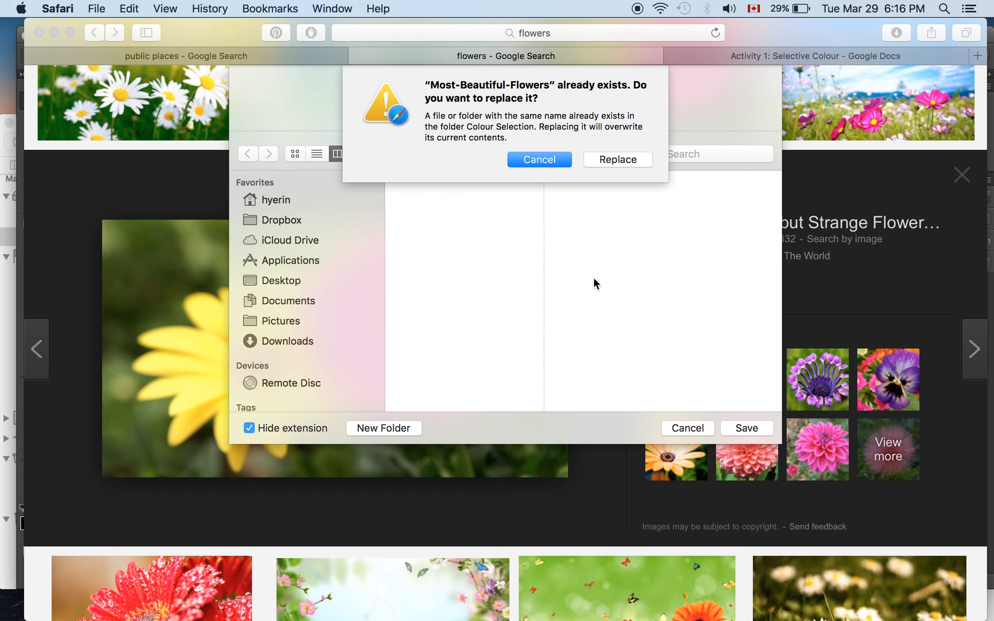
left_click(637, 159)
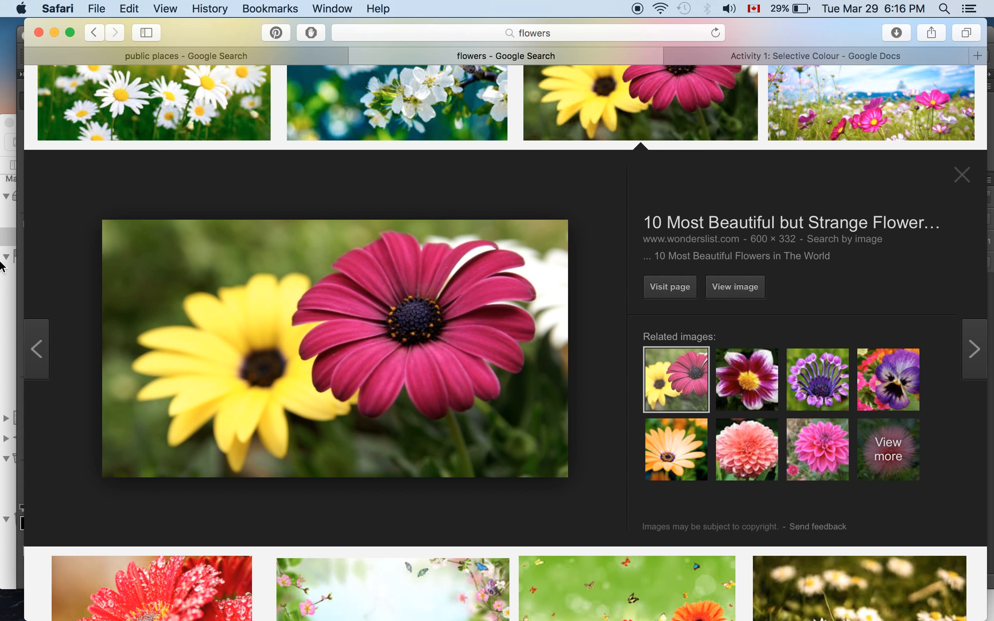
Switch to Photoshop and reposition its window on the desktop.
mouse_move(4, 280)
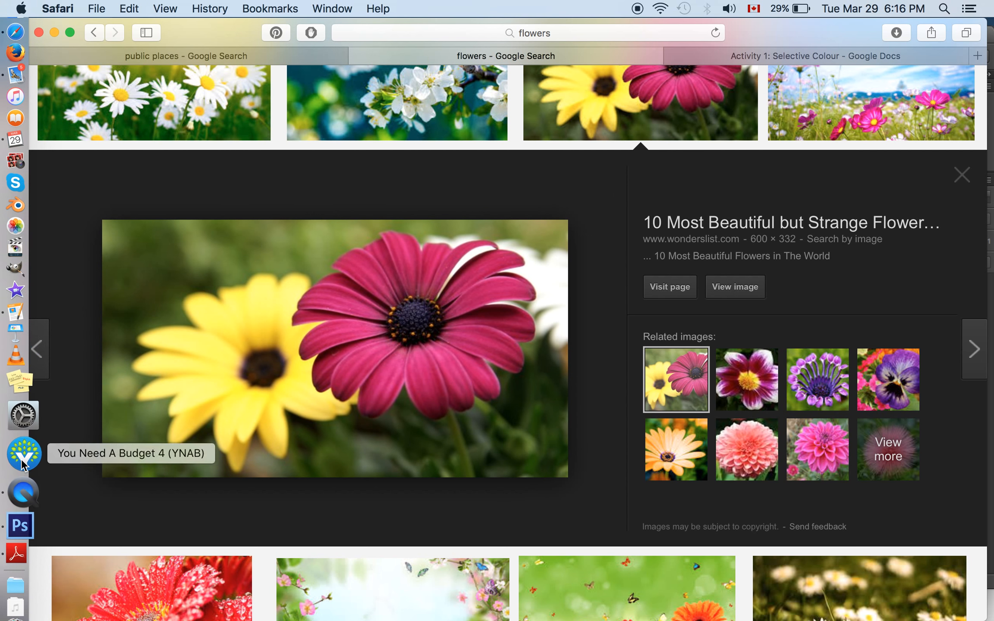
left_click(24, 498)
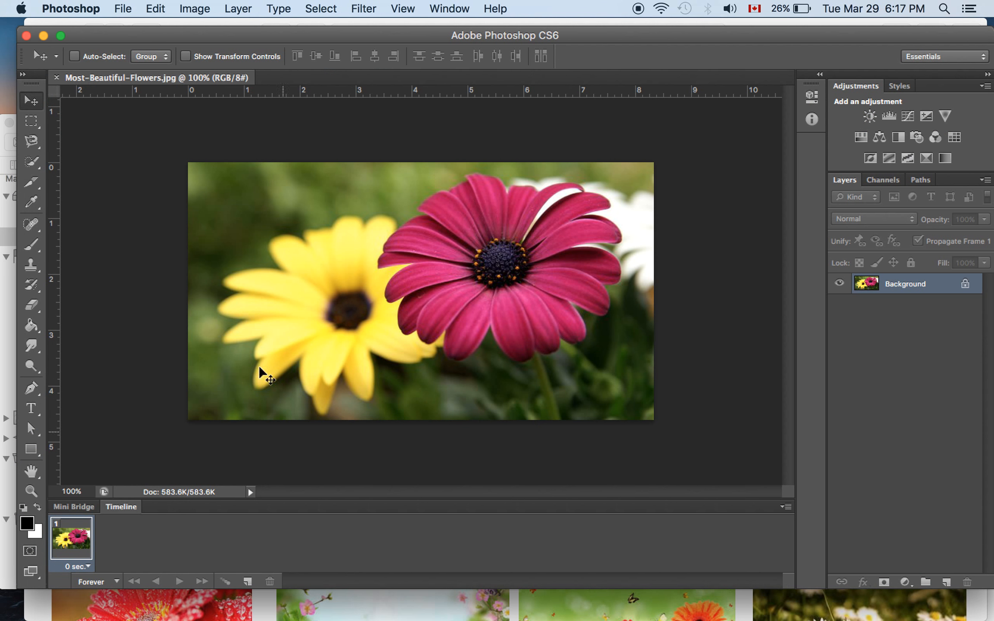
left_click_drag(455, 38, 438, 43)
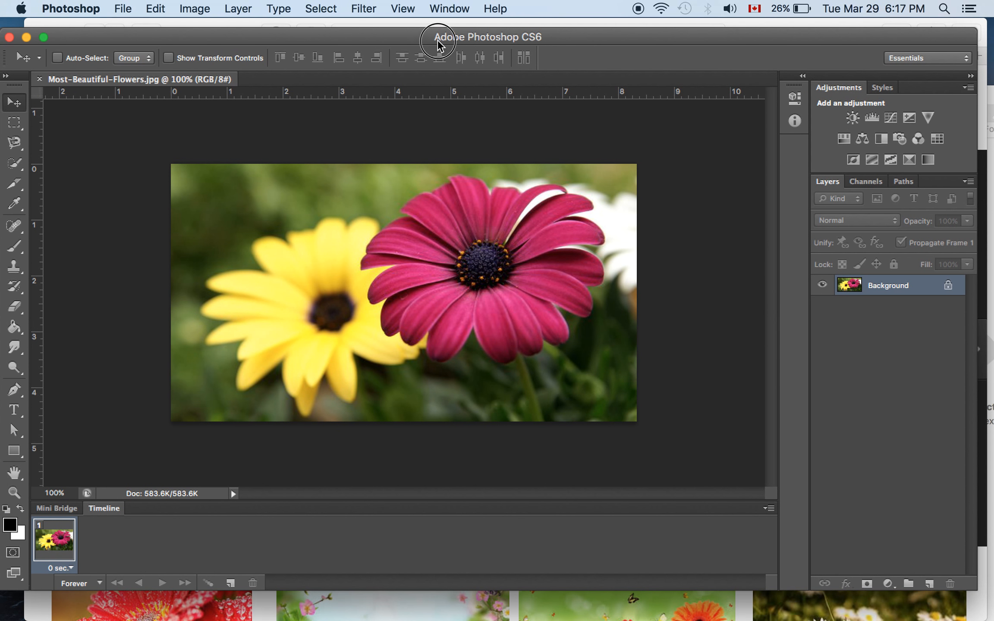
left_click_drag(282, 45, 293, 42)
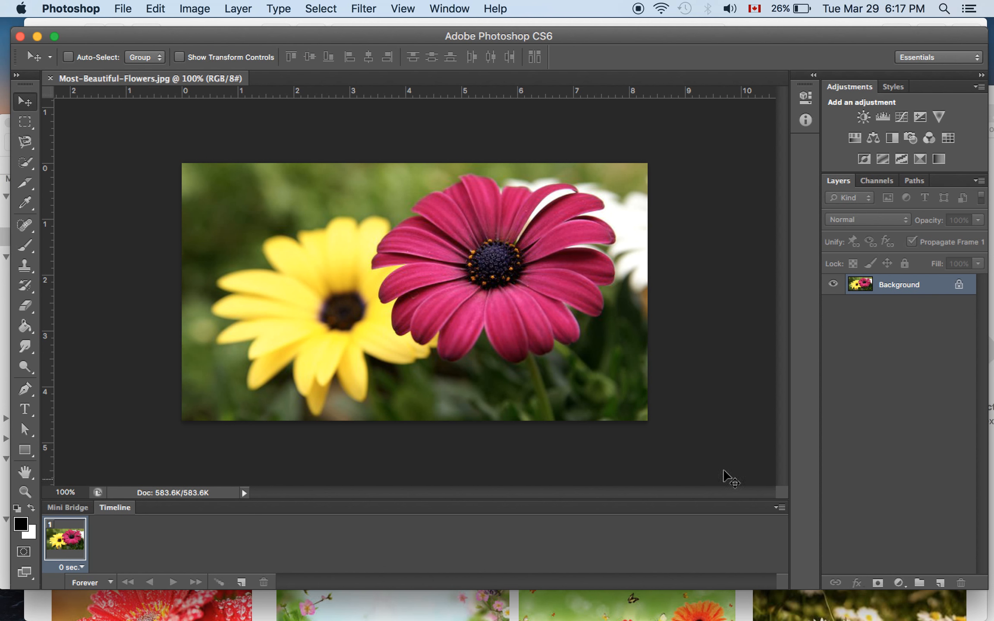
Open the Most-Beautiful-Flowers JPEG from the Colour Selection folder and close the previously open copy.
left_click(121, 7)
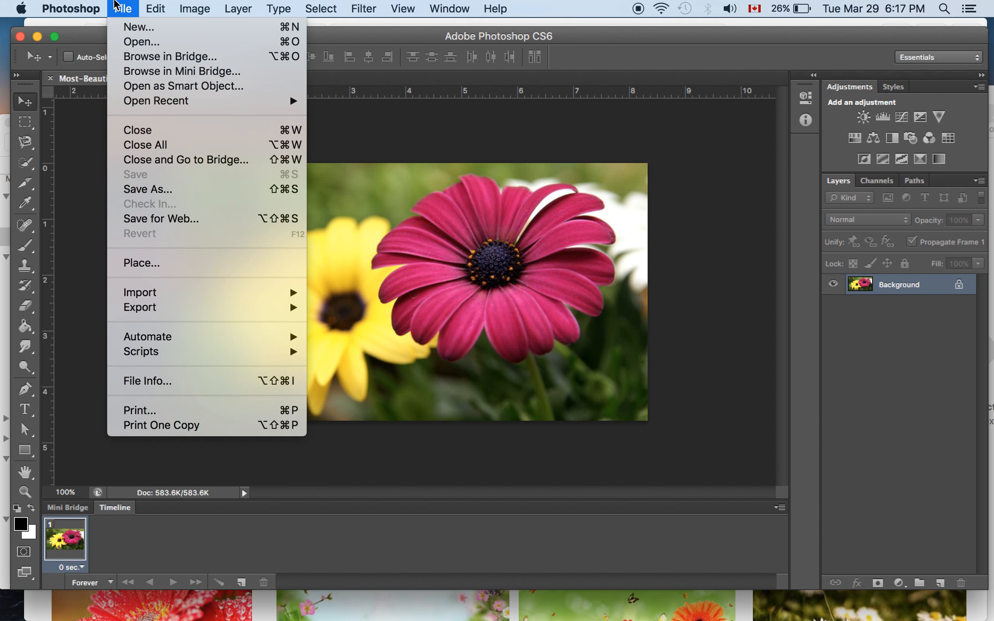
left_click(143, 41)
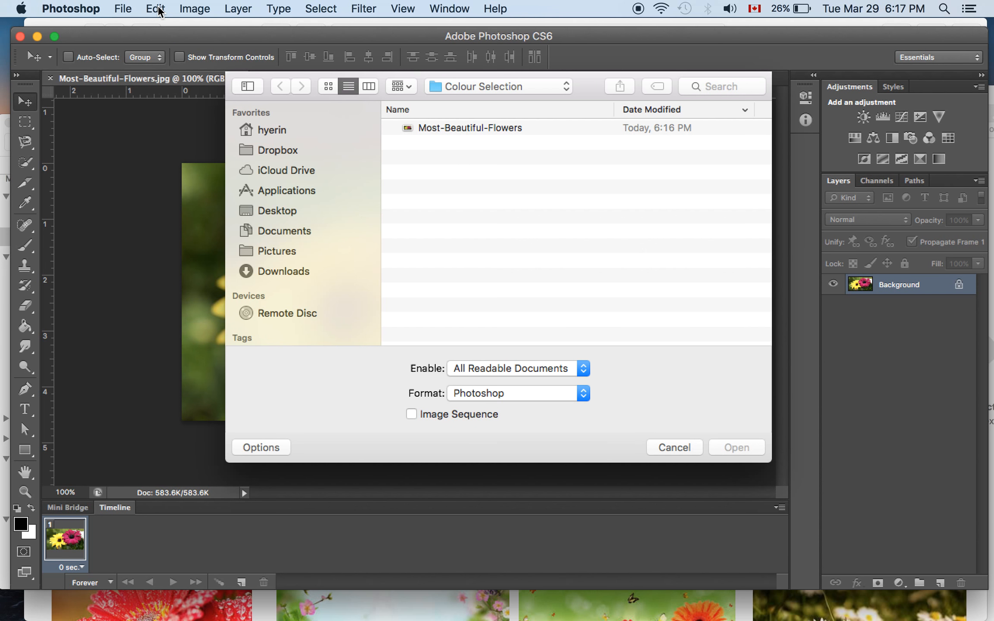
left_click(448, 134)
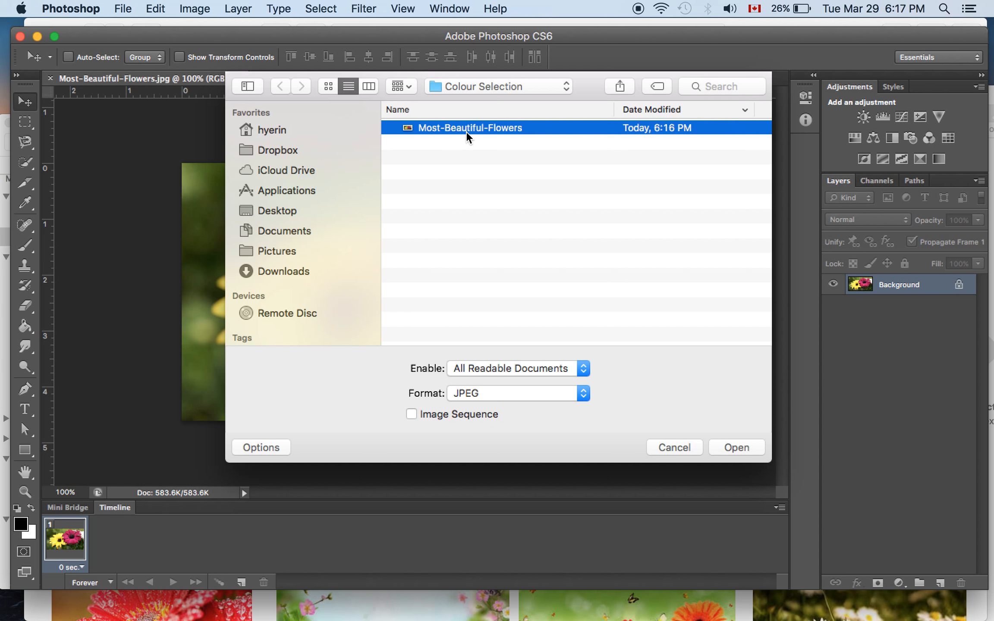
left_click(733, 447)
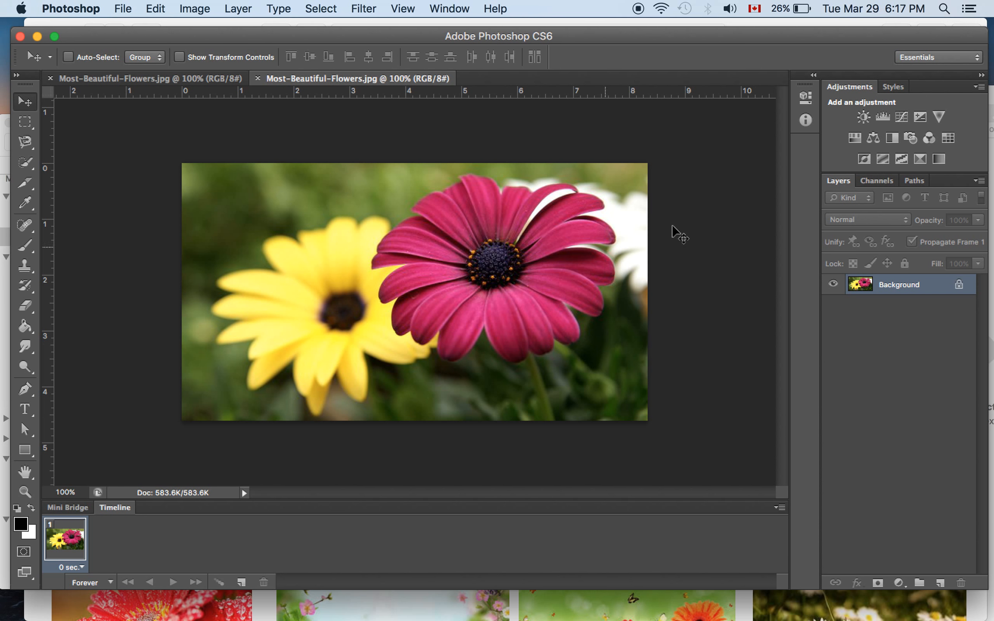
left_click(50, 78)
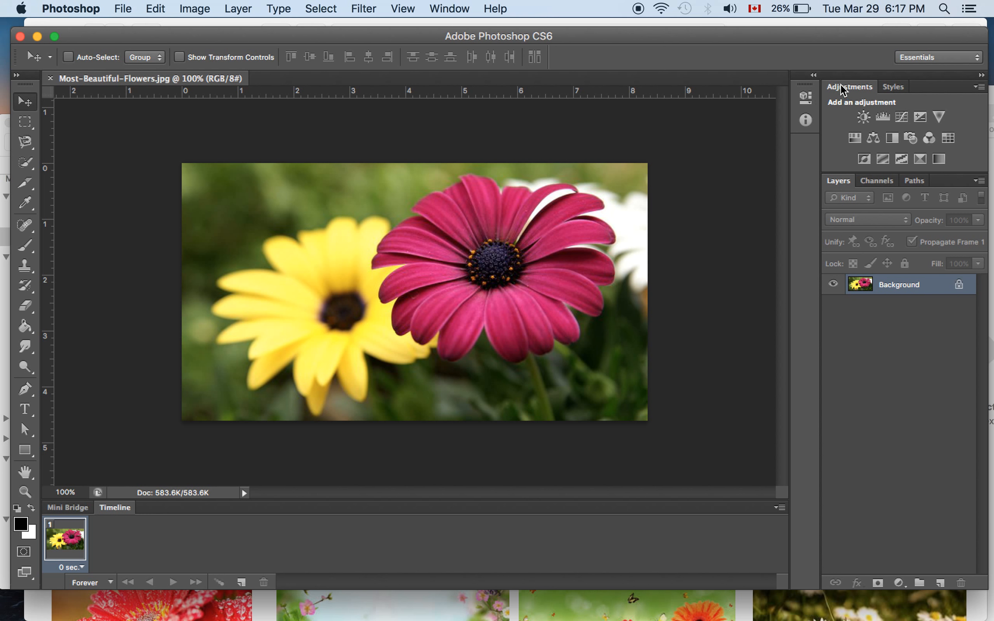
Try a Black & White adjustment layer on the flower photo and undo it.
left_click(448, 7)
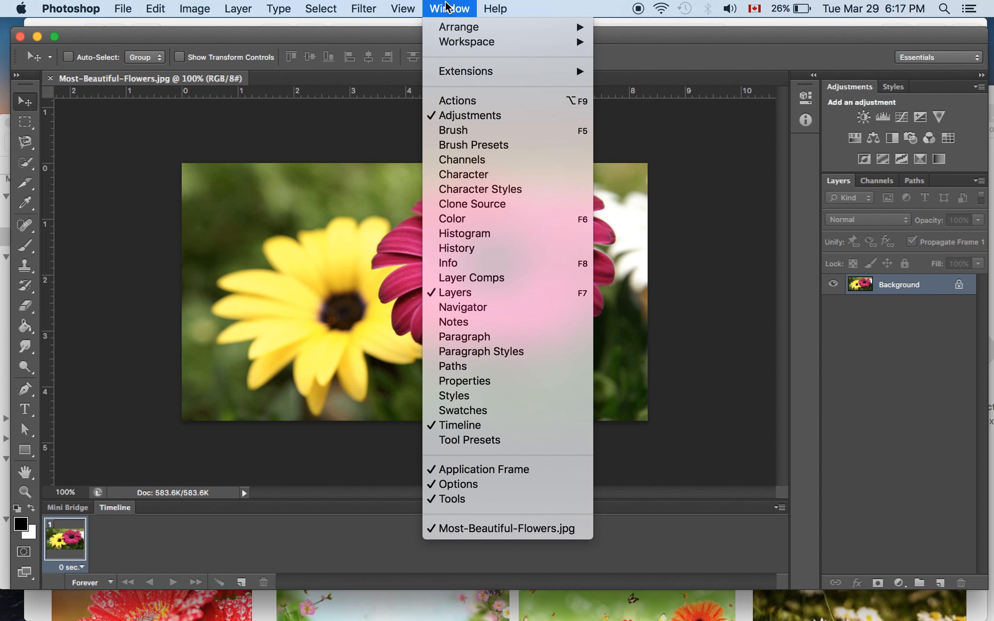
left_click(717, 149)
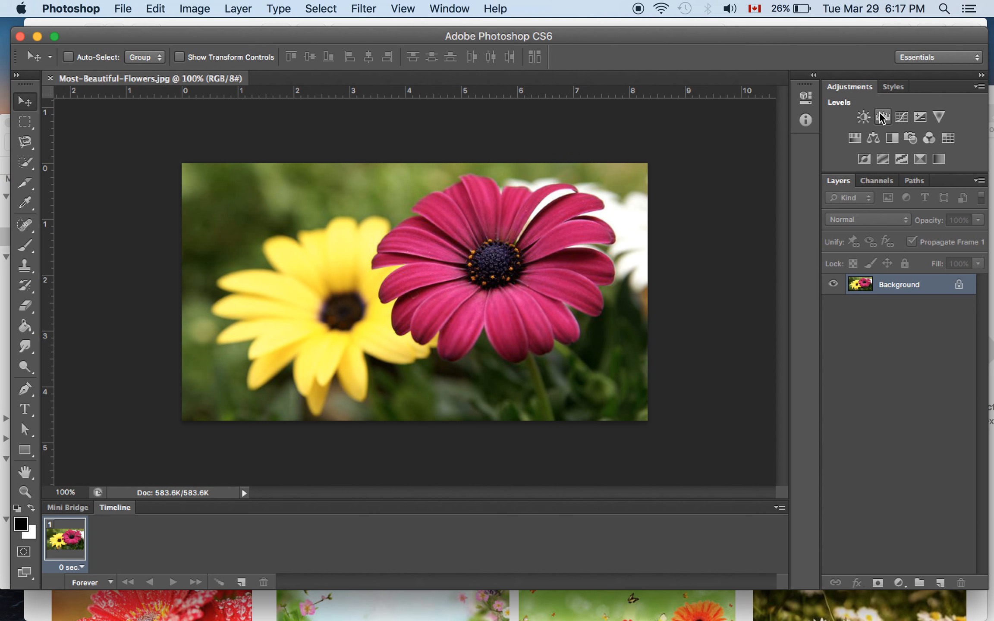
left_click(891, 138)
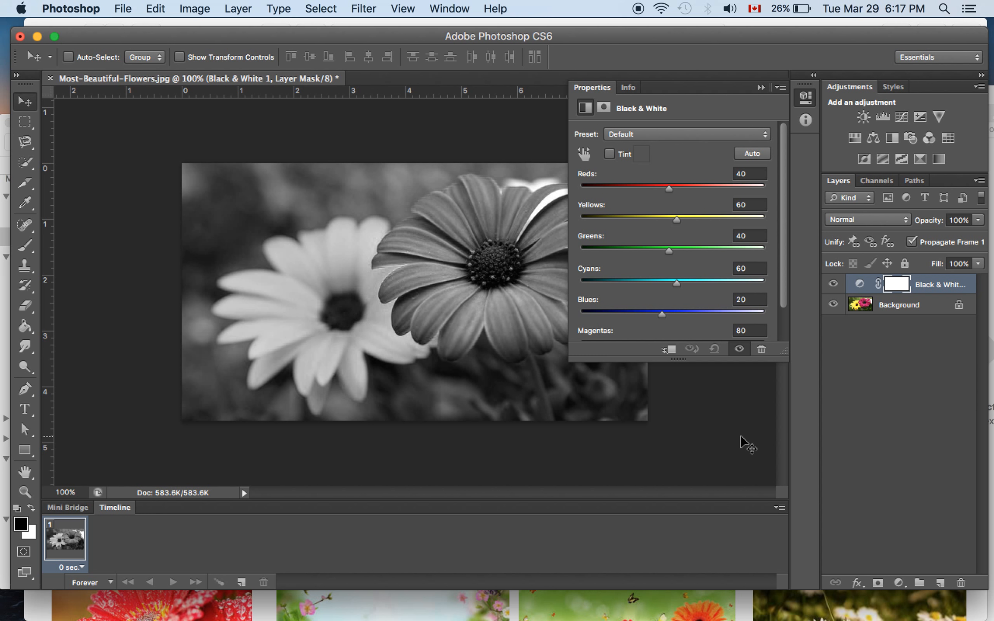
key("super+z")
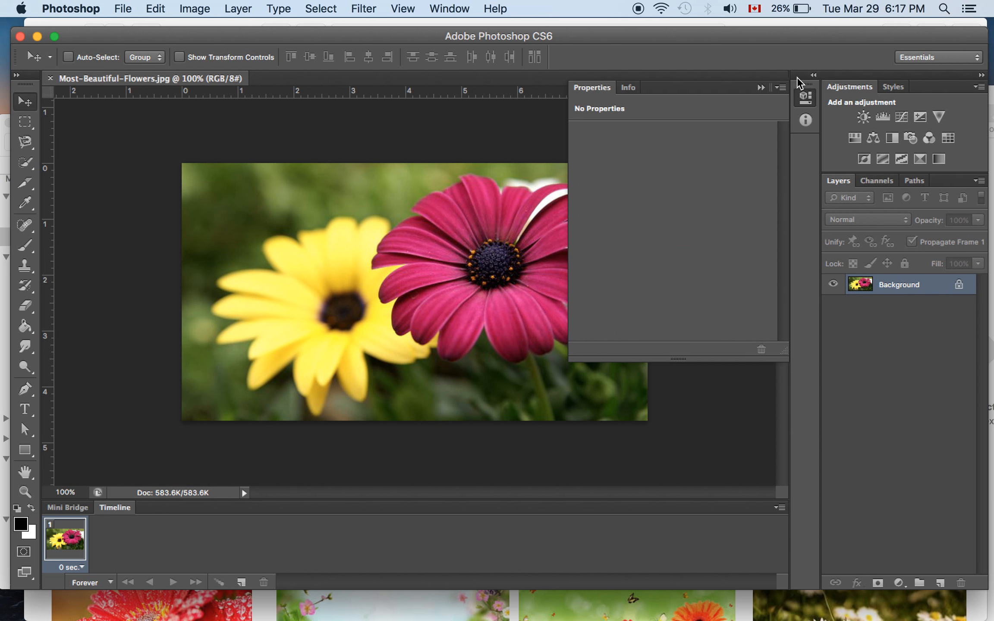
left_click(761, 87)
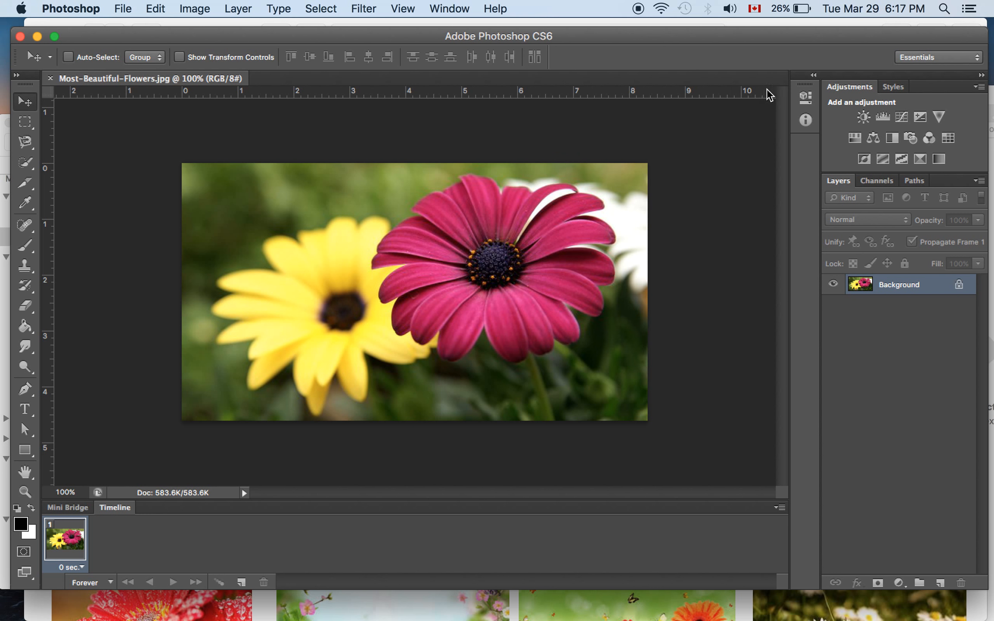
Add a Hue/Saturation adjustment layer above the background with Saturation at -100, and select that layer.
left_click(855, 138)
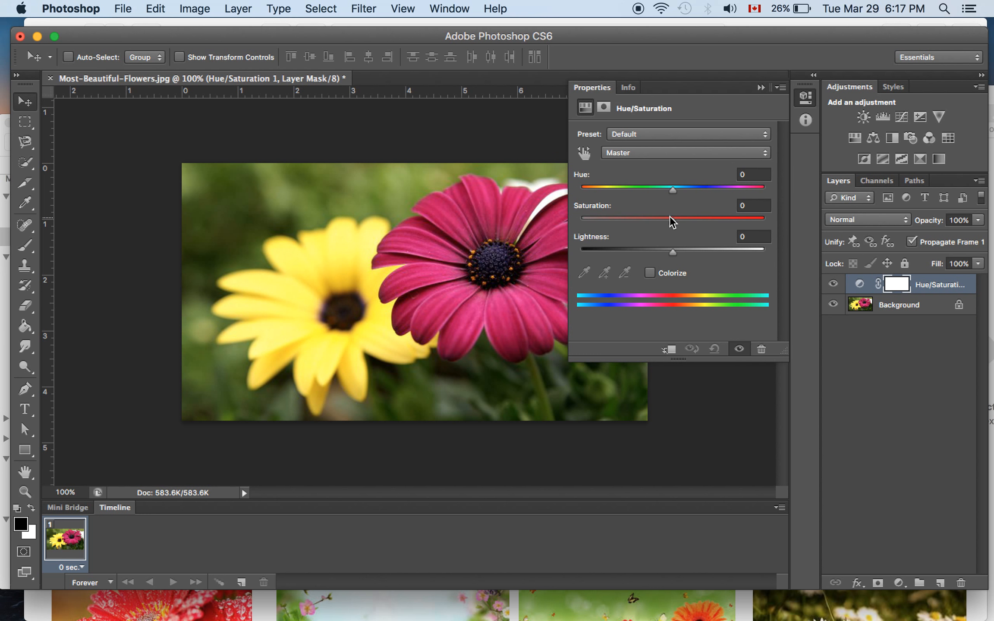
left_click_drag(672, 223, 581, 221)
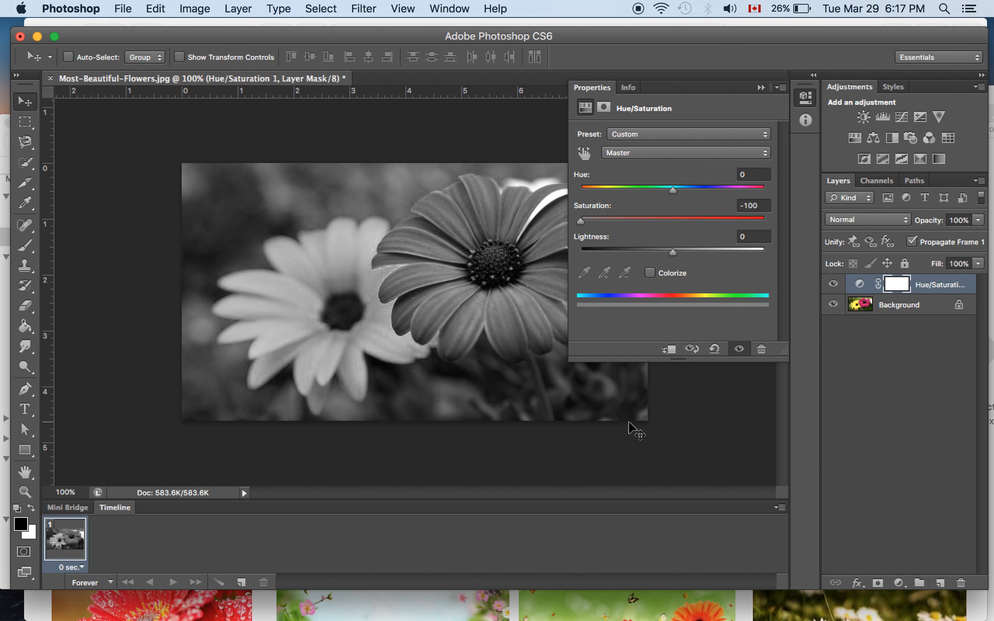
left_click(931, 359)
left_click(761, 87)
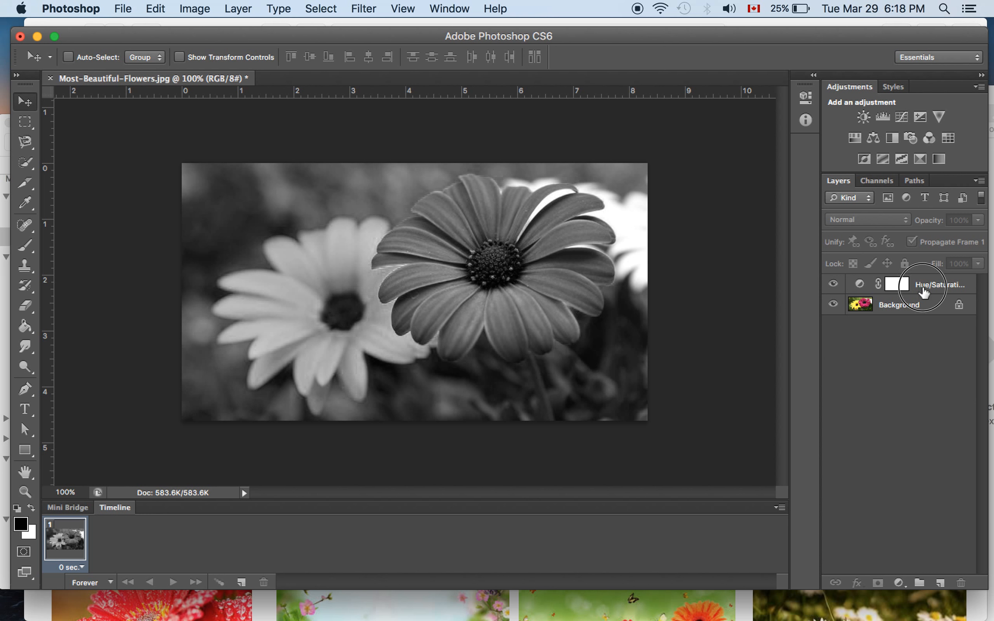
left_click(917, 286)
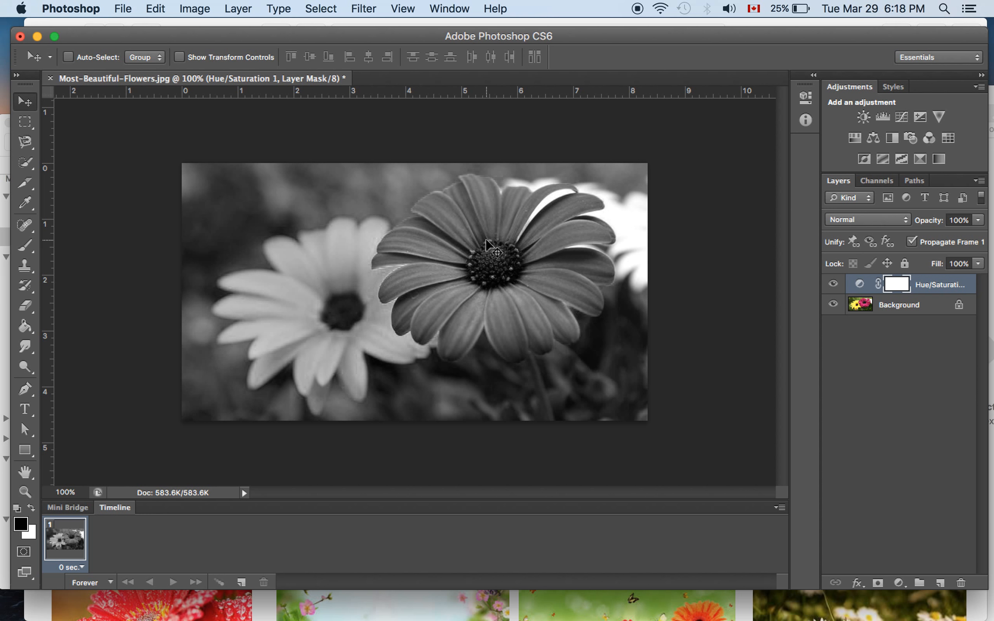
scroll(487, 244, "up", 3)
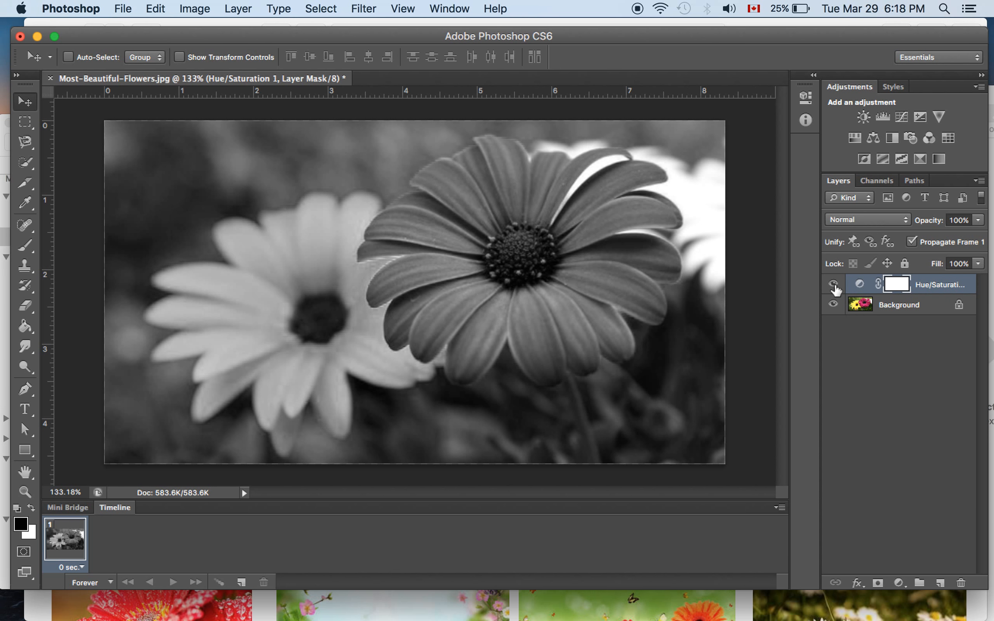
Compare the photo with and without the Hue/Saturation adjustment by toggling that layer's visibility.
left_click(833, 285)
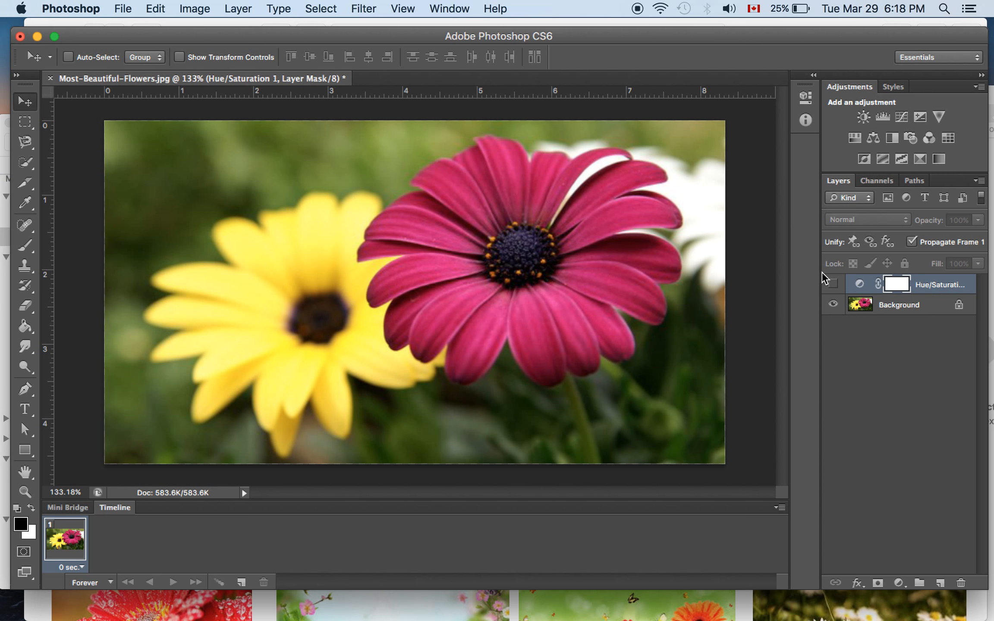
left_click(833, 284)
left_click(833, 284)
left_click(874, 309)
left_click(865, 287)
left_click(833, 285)
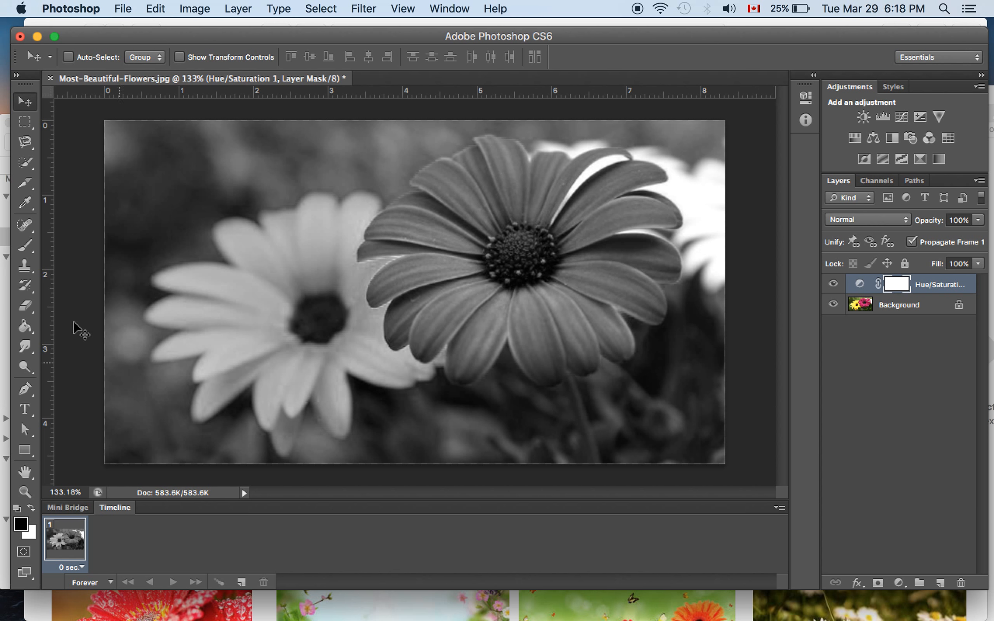
Choose the Brush tool for the Hue/Saturation layer mask and set the brush size to 40 px.
left_click(27, 247)
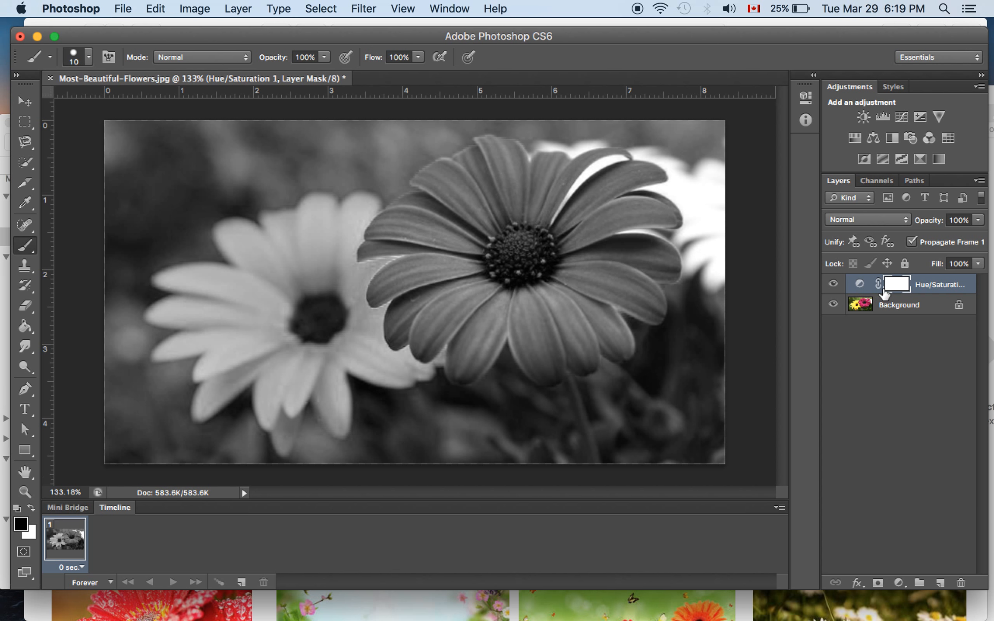
key("bracketright")
key("bracketright")
key("bracketright")
key("bracketleft")
key("bracketright")
left_click(89, 57)
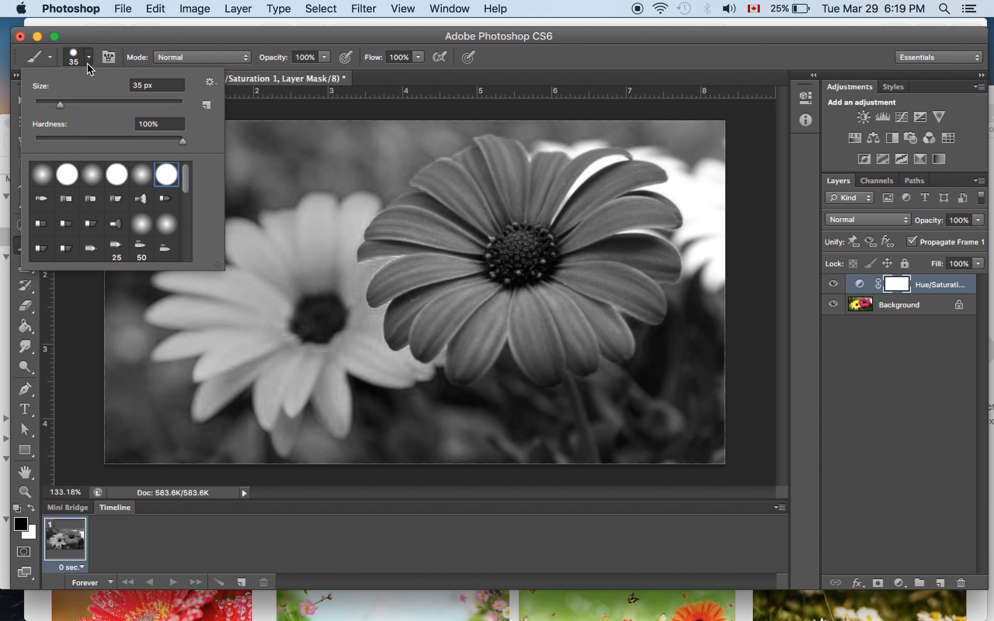
mouse_move(61, 107)
left_mouse_down()
mouse_move(78, 105)
mouse_move(66, 104)
left_mouse_up()
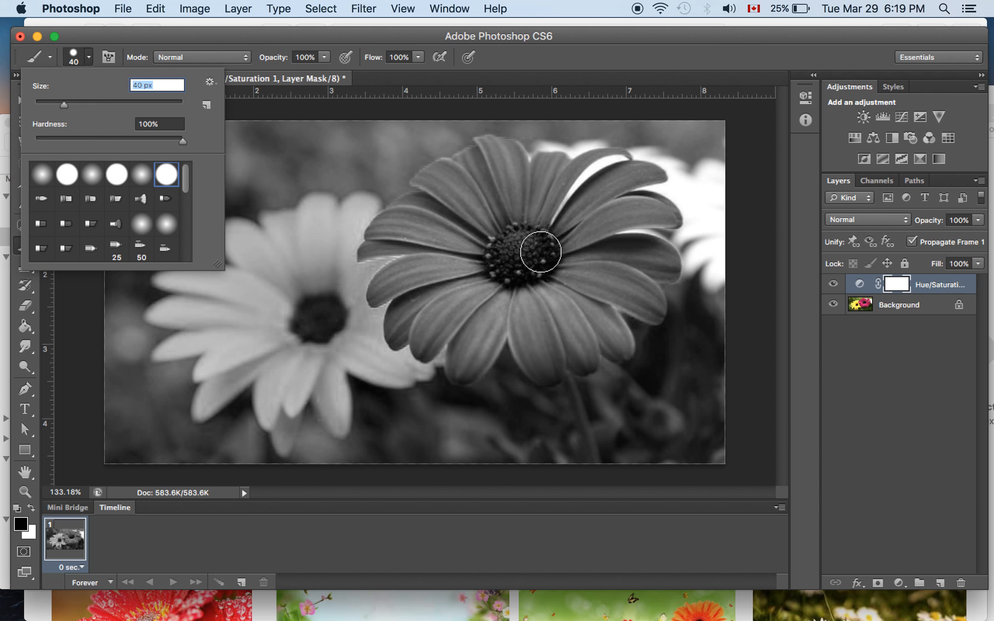
Paint black on the Hue/Saturation mask over the large front flower's centre and most of its petals to restore their colour.
left_click(542, 251)
mouse_move(607, 245)
left_mouse_down()
mouse_move(531, 269)
mouse_move(496, 264)
mouse_move(508, 260)
mouse_move(505, 291)
mouse_move(490, 261)
mouse_move(484, 171)
mouse_move(500, 187)
mouse_move(476, 176)
mouse_move(437, 186)
mouse_move(460, 207)
mouse_move(472, 242)
mouse_move(409, 226)
mouse_move(447, 215)
mouse_move(471, 272)
mouse_move(406, 282)
mouse_move(496, 259)
left_mouse_up()
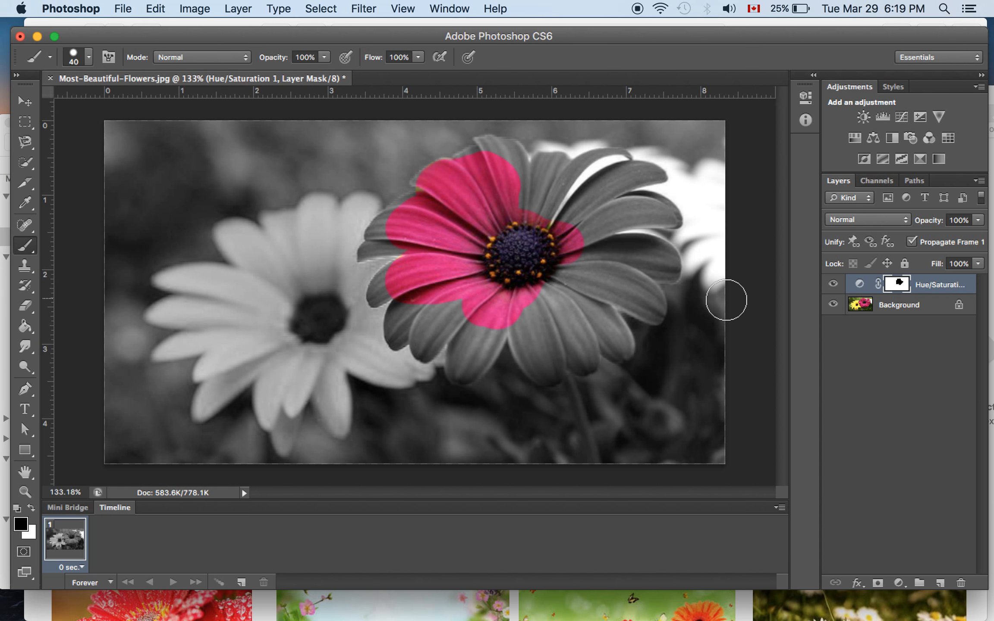
left_click(427, 332)
mouse_move(427, 332)
left_mouse_down()
mouse_move(471, 304)
mouse_move(468, 352)
mouse_move(504, 307)
mouse_move(541, 349)
mouse_move(525, 298)
mouse_move(574, 322)
mouse_move(580, 341)
mouse_move(550, 293)
mouse_move(589, 299)
mouse_move(607, 323)
mouse_move(569, 284)
mouse_move(641, 289)
mouse_move(595, 267)
mouse_move(636, 259)
mouse_move(560, 235)
mouse_move(604, 213)
mouse_move(644, 210)
mouse_move(573, 209)
mouse_move(603, 174)
mouse_move(641, 165)
mouse_move(663, 177)
mouse_move(618, 189)
mouse_move(651, 172)
mouse_move(611, 181)
left_mouse_up()
Reduce the brush to 10 px, try a mask stroke on the blurred background above the white flower, and undo it.
key("bracketleft")
key("bracketleft")
key("bracketleft")
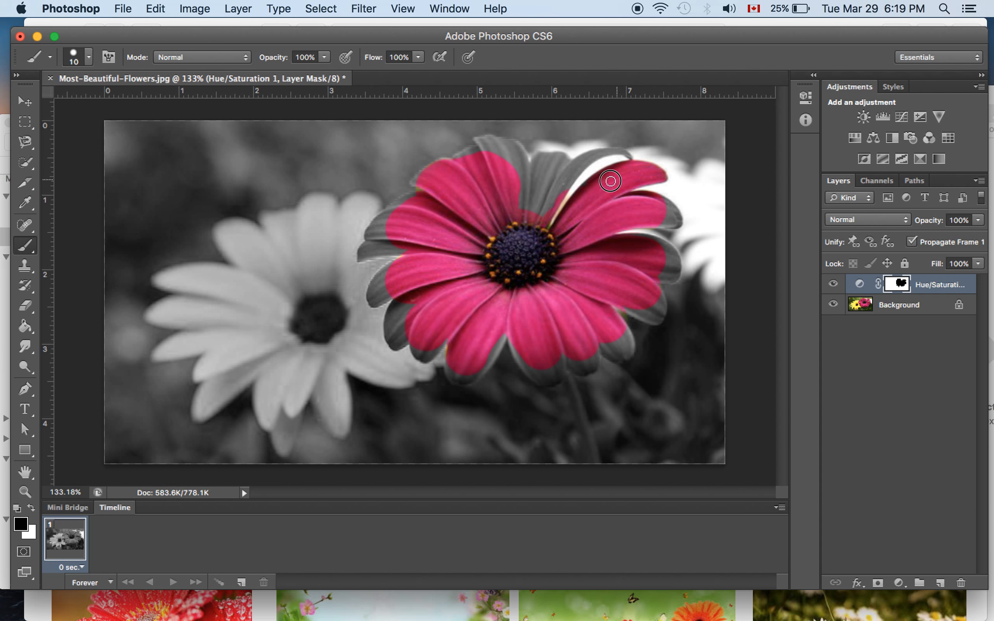
mouse_move(671, 189)
left_mouse_down()
mouse_move(715, 172)
mouse_move(712, 148)
mouse_move(704, 130)
mouse_move(657, 149)
mouse_move(649, 137)
mouse_move(665, 122)
left_mouse_up()
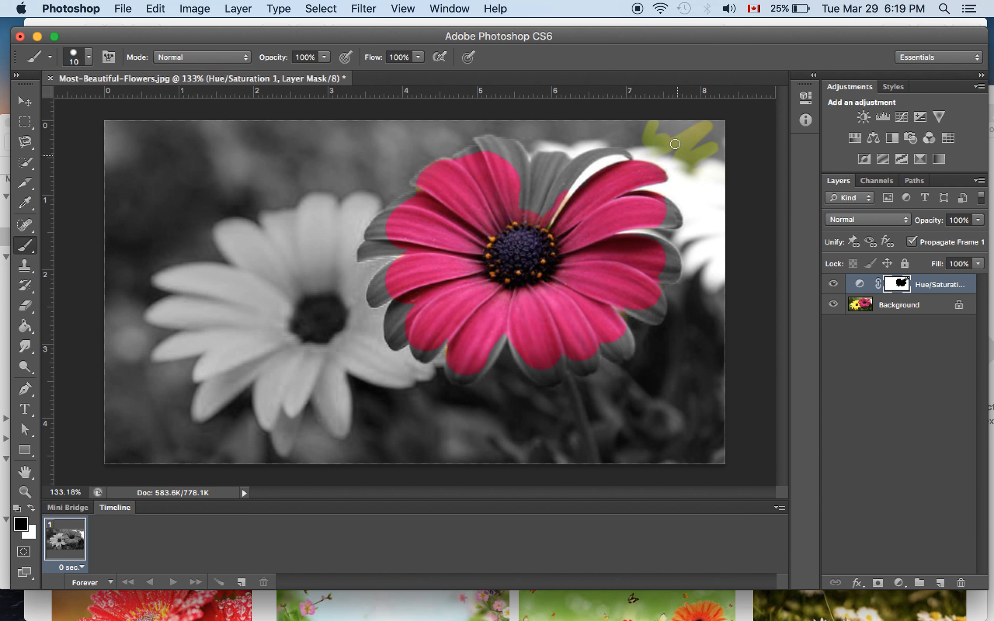
key("super+z")
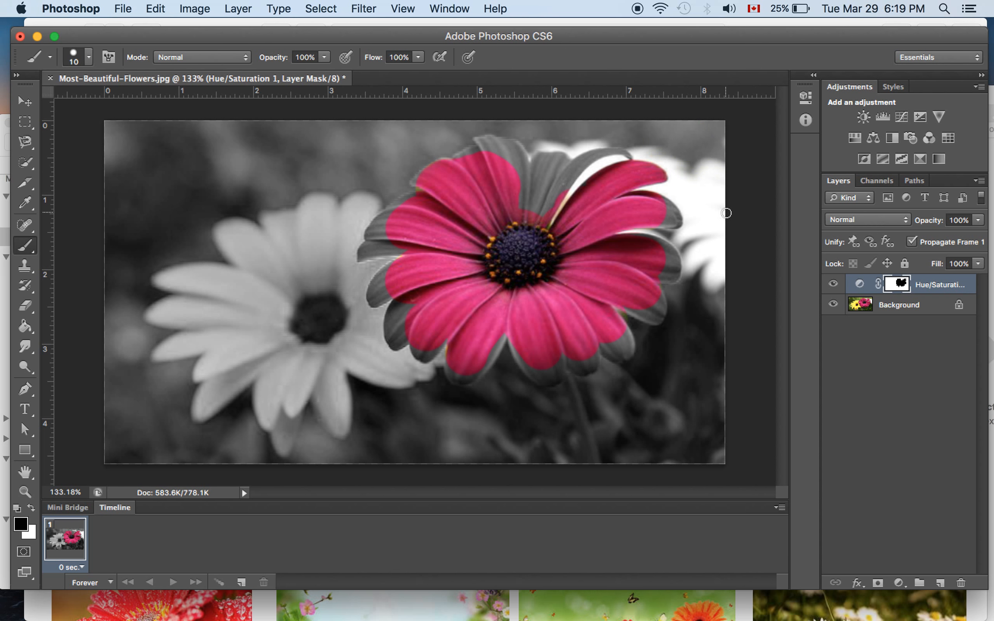
Try restoring colour at the tips of the pink flower's left petals with the hard 10 px brush, undoing the strokes.
mouse_move(410, 261)
left_mouse_down()
mouse_move(366, 287)
mouse_move(358, 309)
left_mouse_up()
key("super+z")
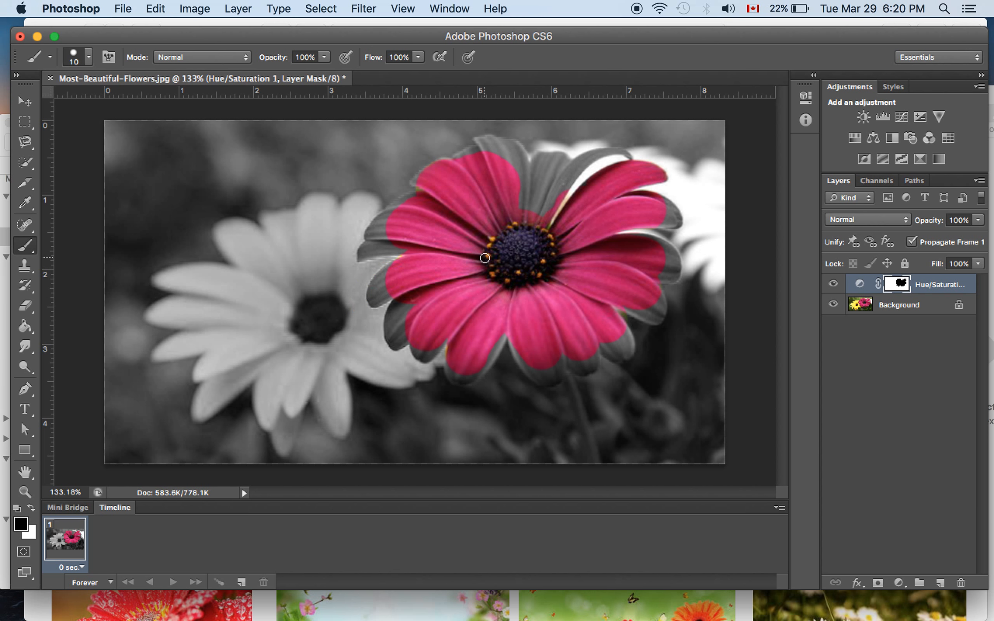
mouse_move(399, 264)
left_mouse_down()
mouse_move(369, 299)
mouse_move(393, 293)
mouse_move(401, 287)
mouse_move(377, 287)
mouse_move(397, 281)
mouse_move(392, 327)
mouse_move(418, 304)
left_mouse_up()
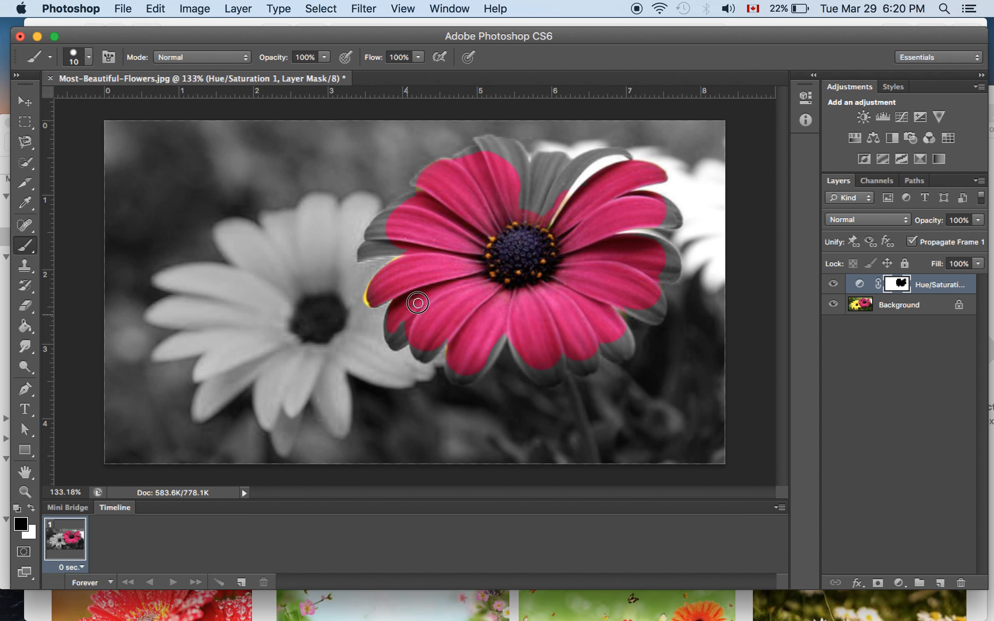
key("super+z")
Choose a soft round 10 px brush with 0% hardness and paint on the mask toward the left petal's grey tip.
left_click(87, 62)
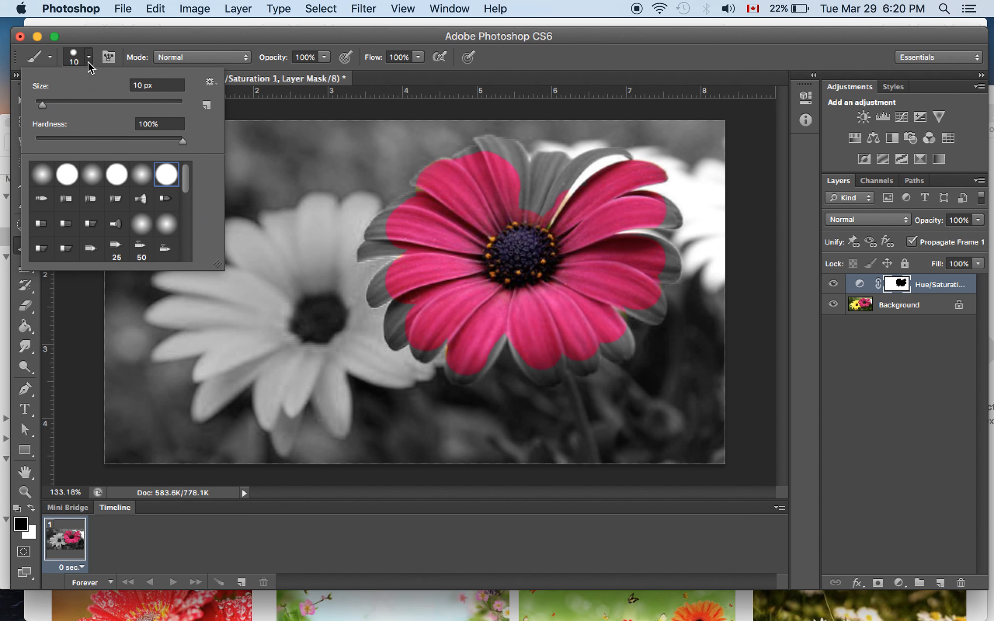
left_click(45, 175)
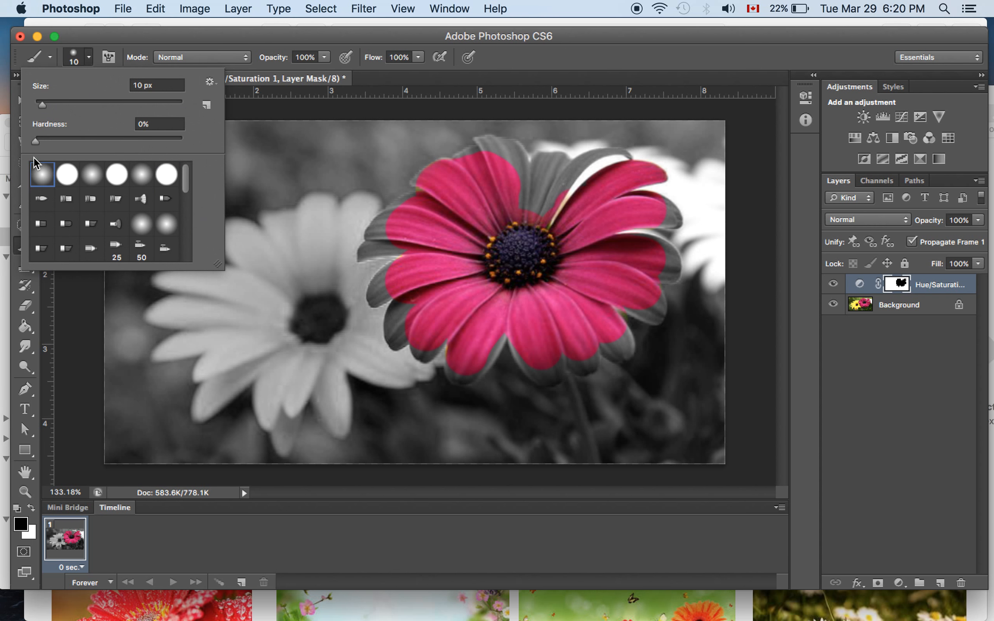
left_click(90, 57)
scroll(389, 293, "up", 5)
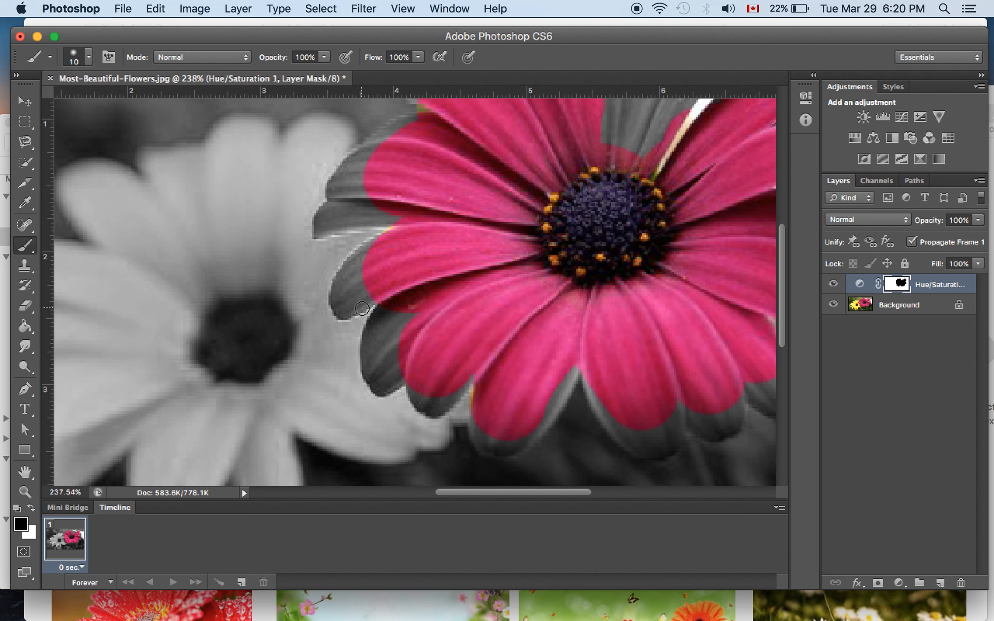
scroll(362, 309, "up", 4)
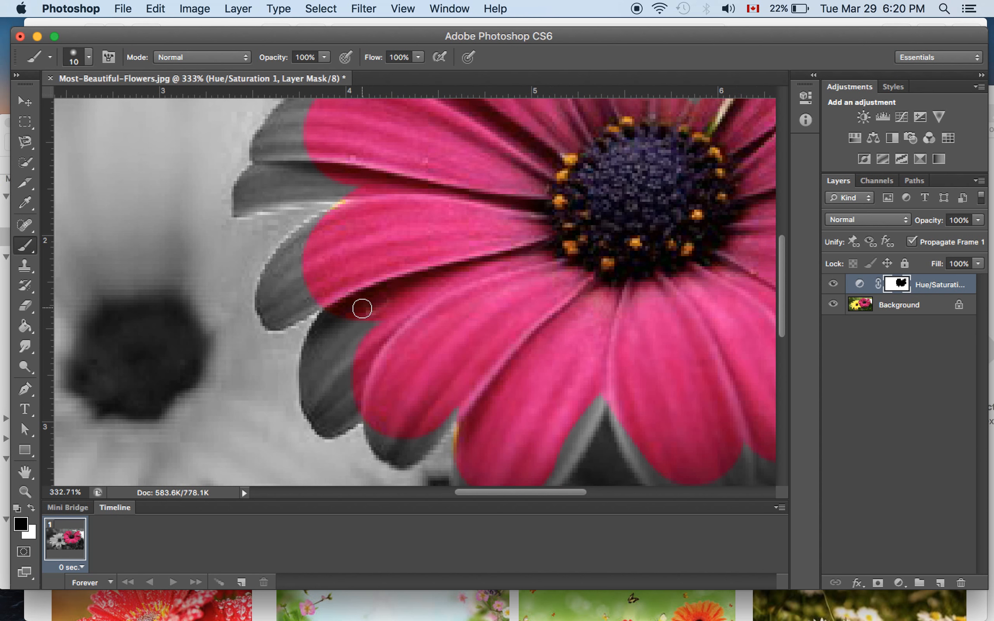
scroll(288, 284, "left", 5)
scroll(271, 275, "right", 3)
mouse_move(421, 262)
left_mouse_down()
mouse_move(386, 290)
mouse_move(395, 266)
mouse_move(386, 272)
left_mouse_up()
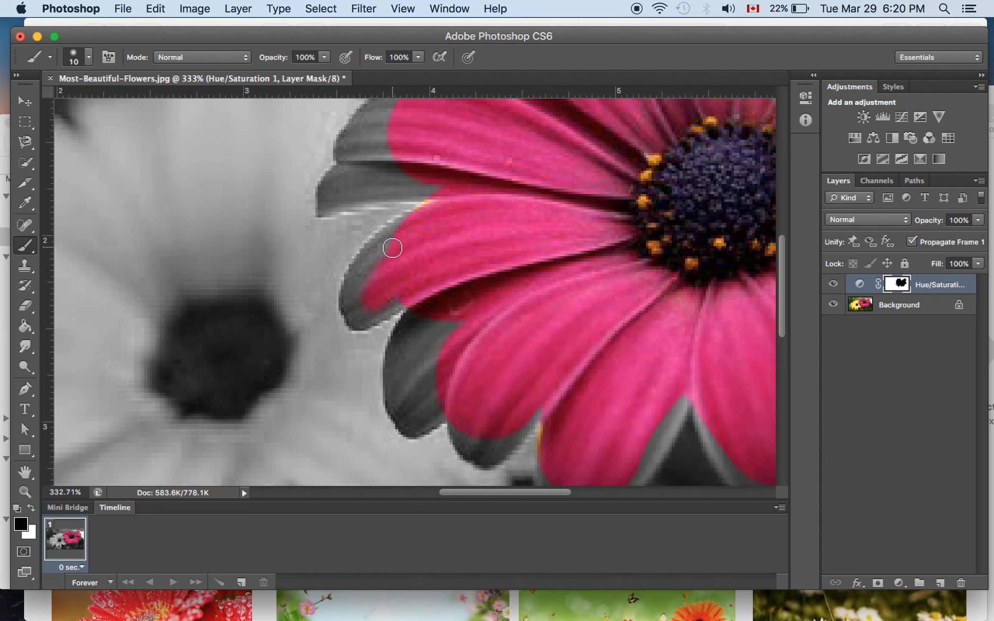
Try painting along the left petal's upper edge on the mask with the soft 10 px brush and undo the stroke.
scroll(392, 248, "up", 5)
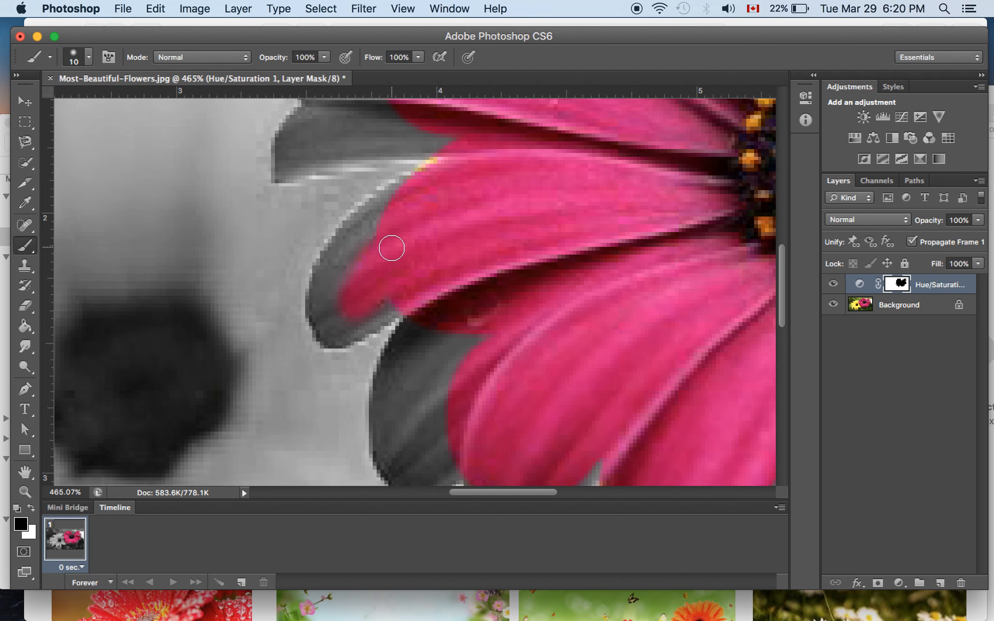
scroll(391, 248, "up", 3)
scroll(392, 248, "down", 5)
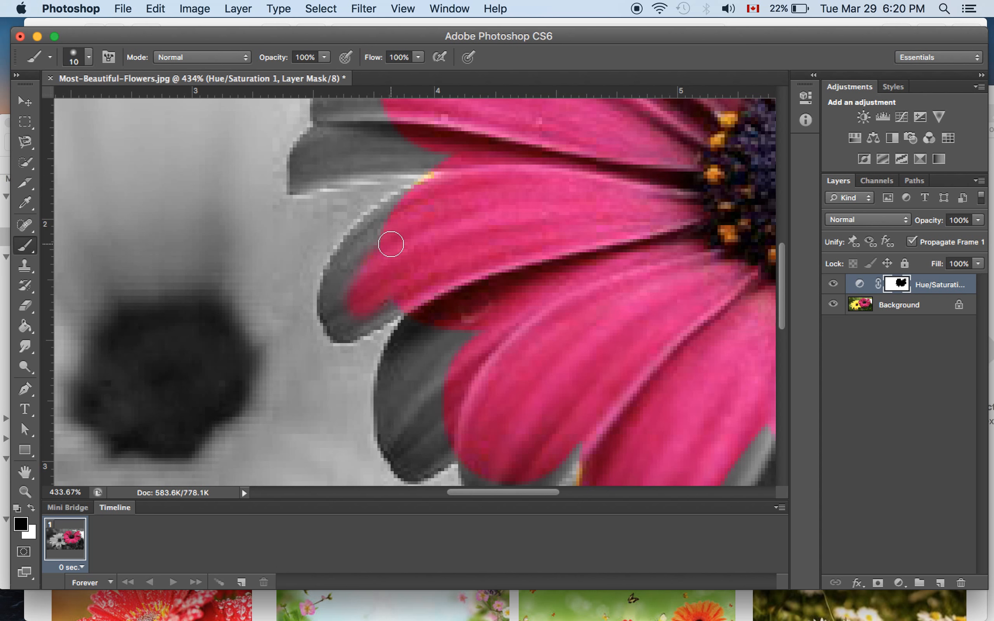
left_click(88, 60)
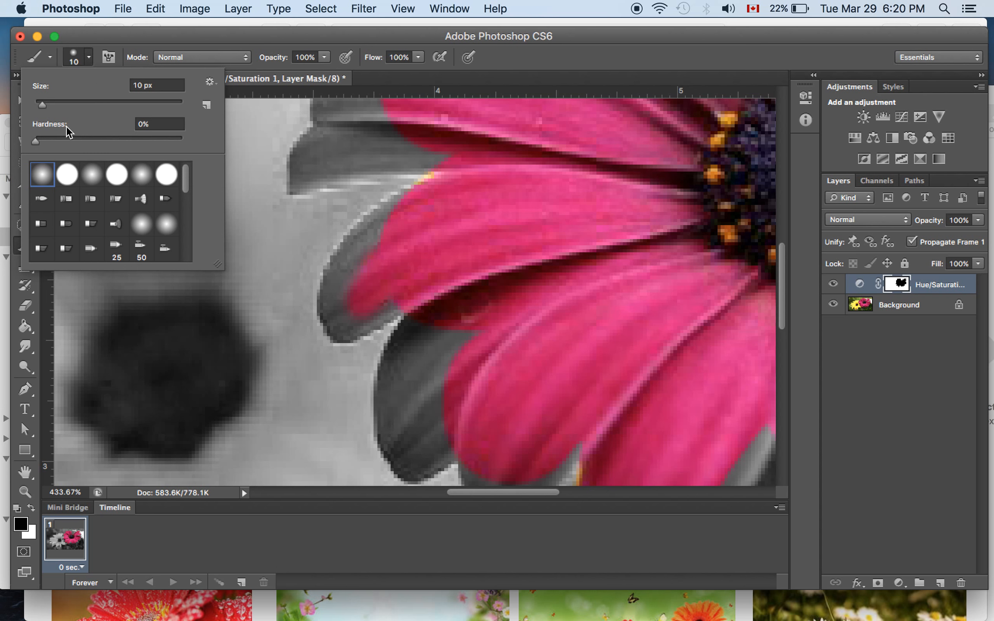
mouse_move(370, 267)
left_mouse_down()
mouse_move(359, 222)
mouse_move(328, 266)
mouse_move(337, 244)
mouse_move(370, 228)
mouse_move(395, 195)
mouse_move(435, 184)
mouse_move(380, 239)
left_mouse_up()
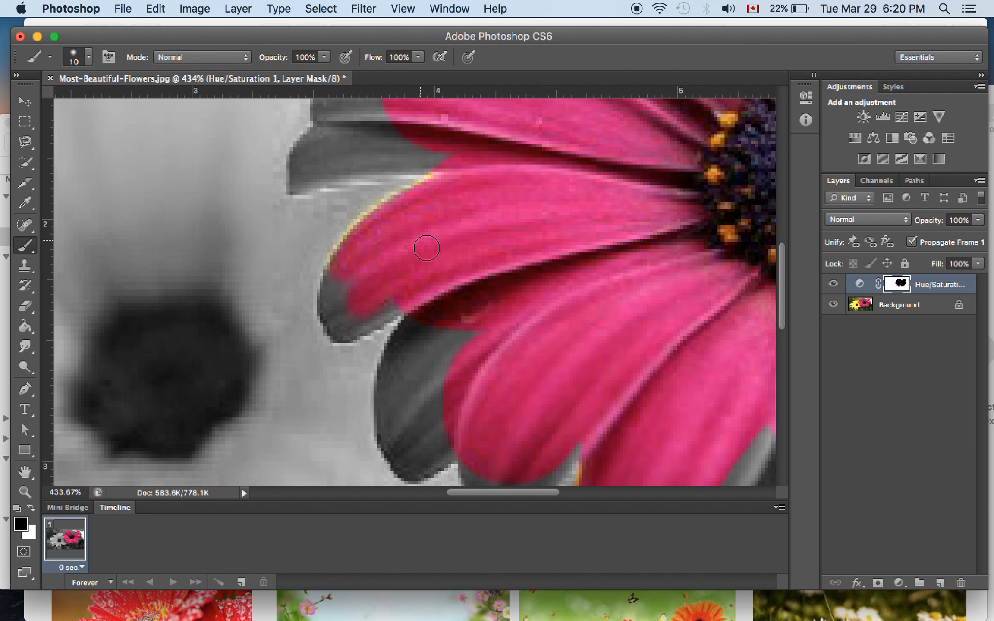
key("super+z")
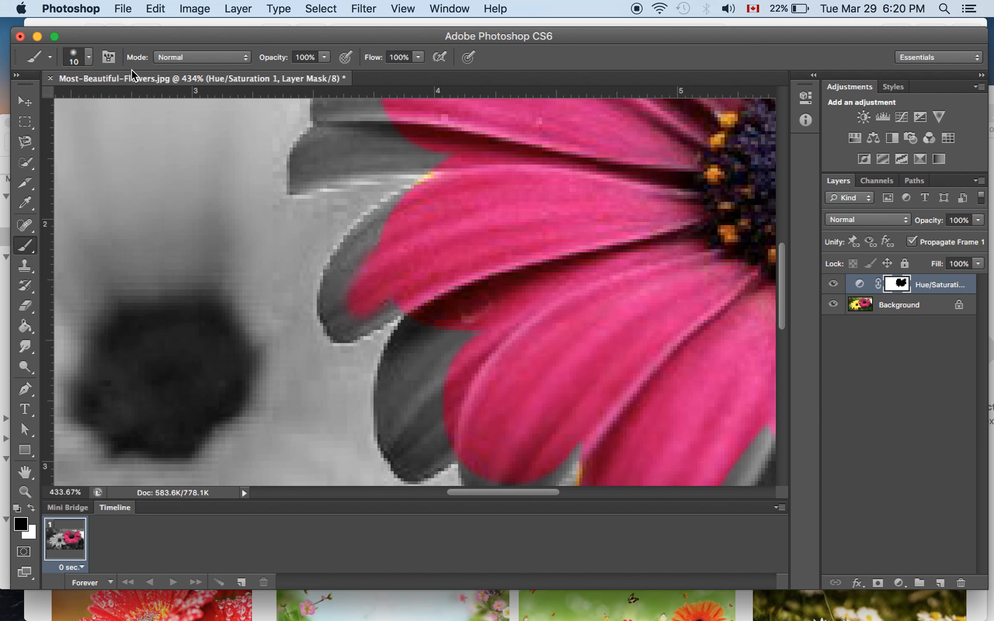
Try a hard round 10 px brush at 100% hardness along the same petal edge and undo the stroke.
left_click(89, 57)
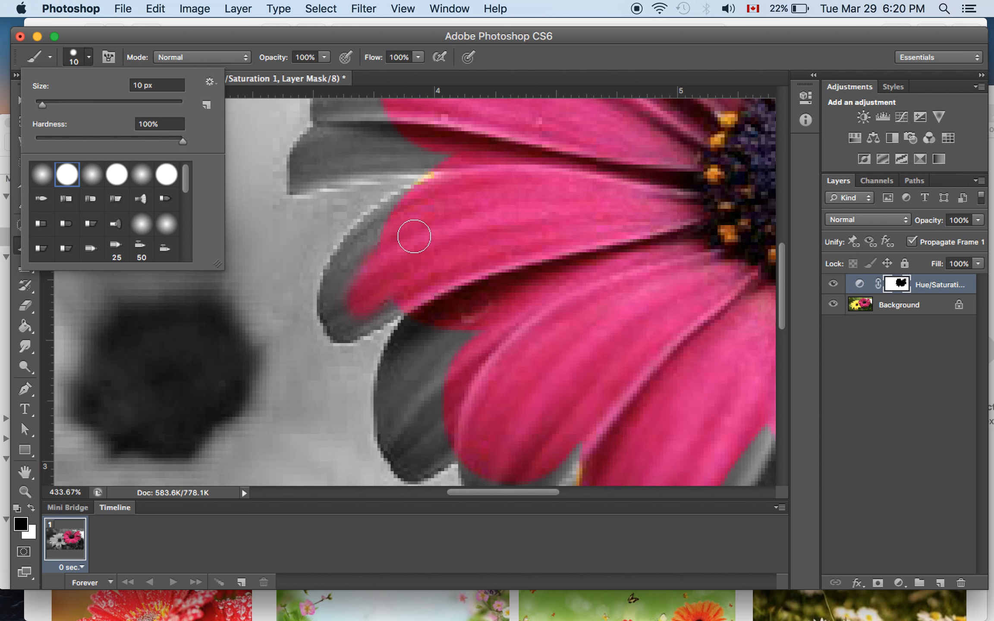
mouse_move(353, 271)
left_mouse_down()
mouse_move(363, 234)
mouse_move(406, 206)
left_mouse_up()
key("super+z")
Switch back to the soft round brush and paint the mask over the remaining grey areas of the two lower-left petals.
left_click(89, 59)
left_click(43, 175)
mouse_move(373, 246)
left_mouse_down()
mouse_move(363, 266)
mouse_move(389, 204)
mouse_move(355, 229)
mouse_move(326, 310)
mouse_move(340, 333)
mouse_move(411, 293)
mouse_move(426, 325)
mouse_move(393, 361)
mouse_move(431, 366)
mouse_move(455, 349)
mouse_move(427, 399)
mouse_move(420, 462)
mouse_move(399, 444)
mouse_move(388, 377)
mouse_move(384, 433)
mouse_move(406, 461)
mouse_move(423, 444)
left_mouse_up()
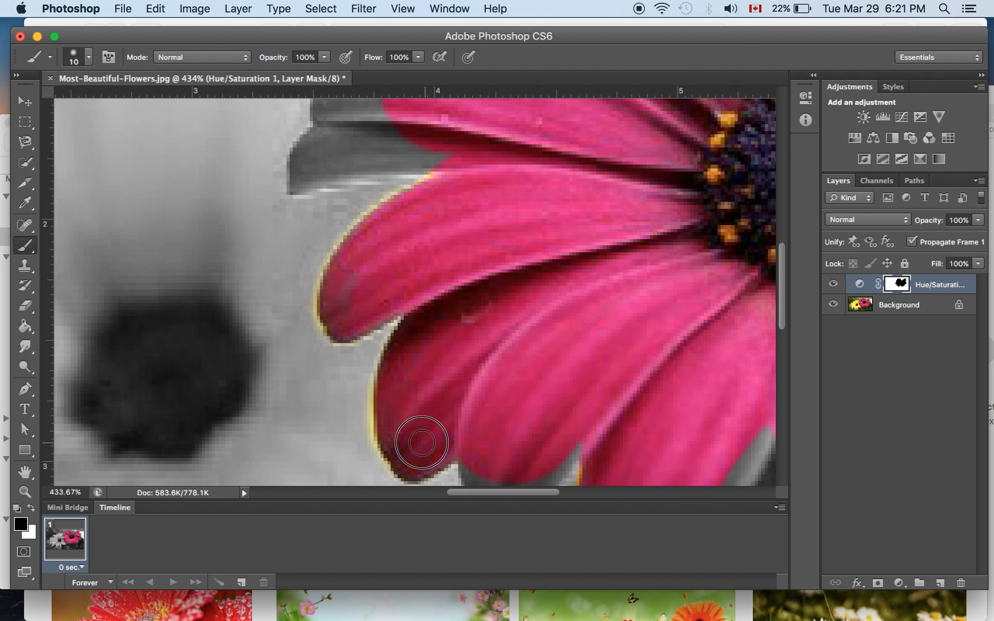
Delete the Hue/Saturation adjustment layer together with its painted mask.
scroll(481, 350, "down", 5)
scroll(481, 350, "down", 2)
scroll(481, 350, "down", 5)
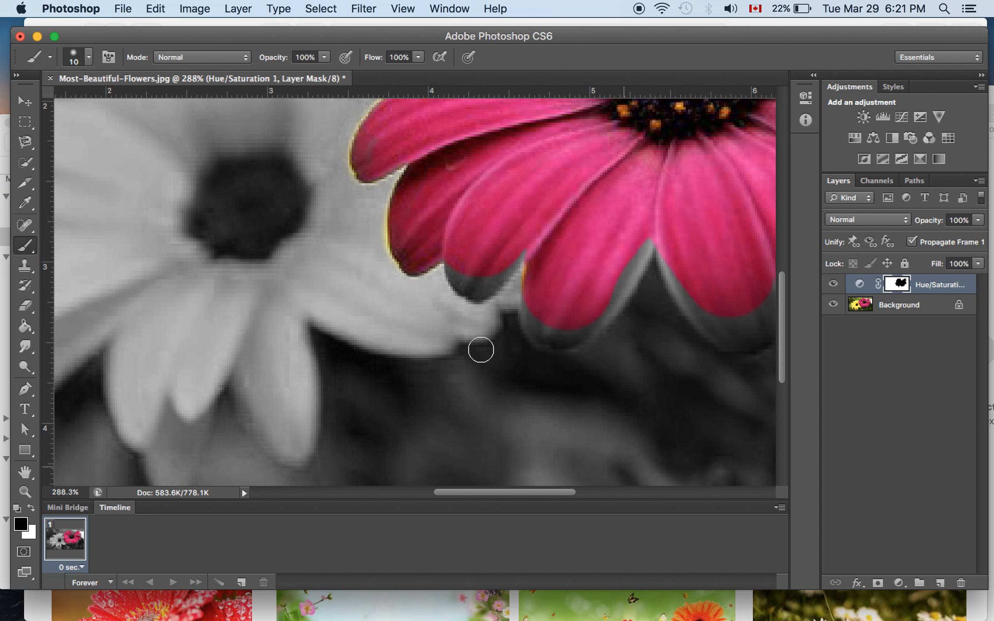
scroll(537, 258, "right", 10)
scroll(537, 258, "up", 6)
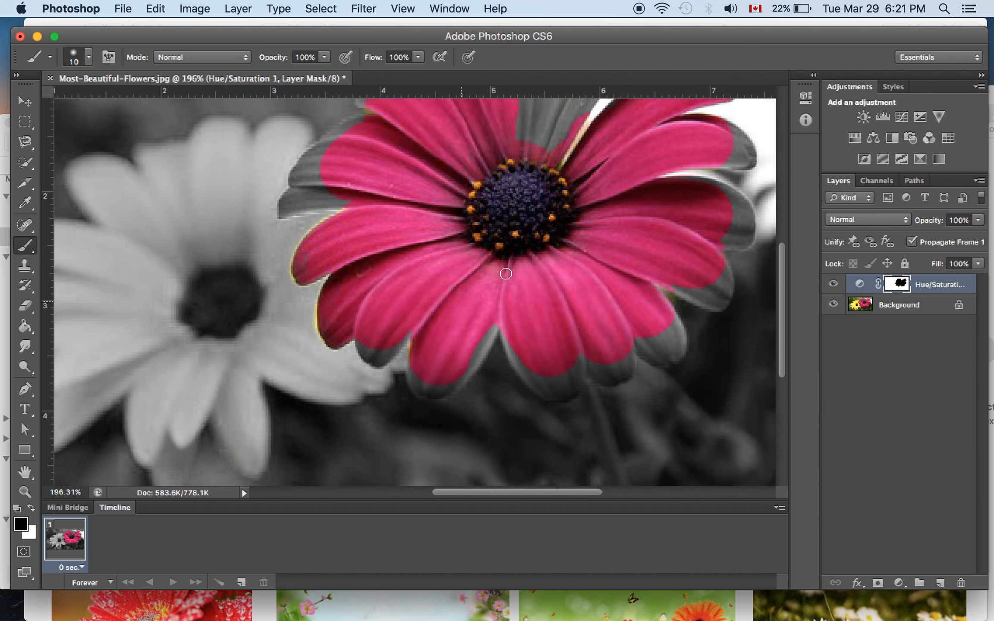
scroll(506, 276, "down", 2)
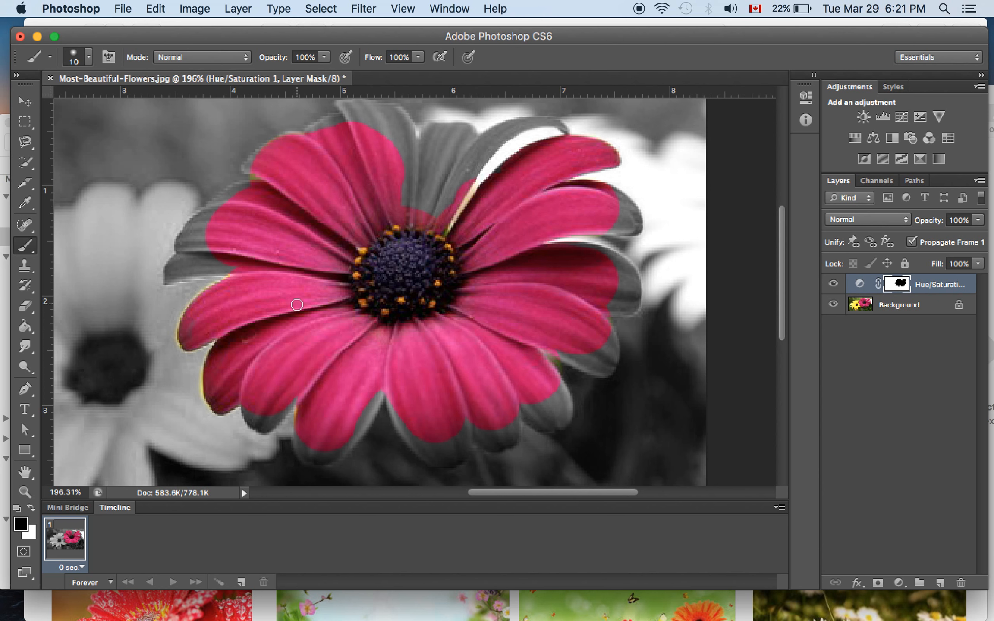
left_click(920, 283)
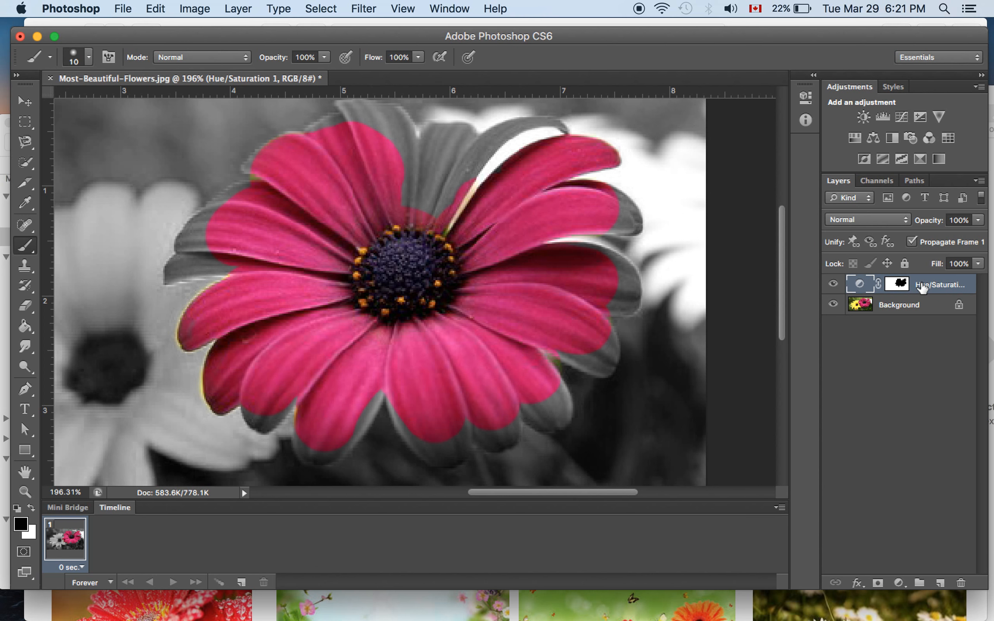
left_click(961, 583)
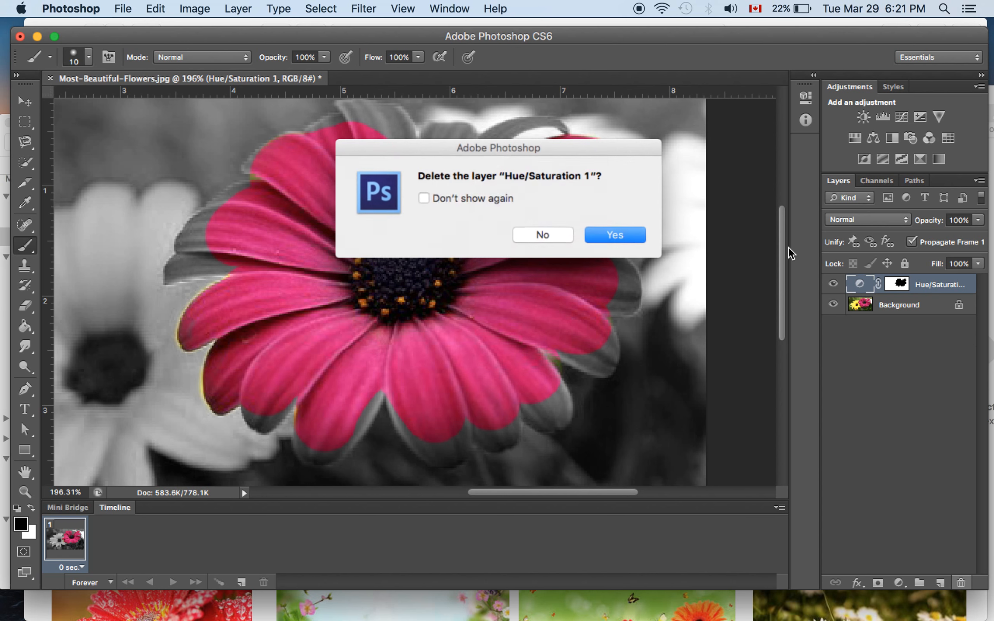
left_click(618, 235)
scroll(278, 284, "down", 5)
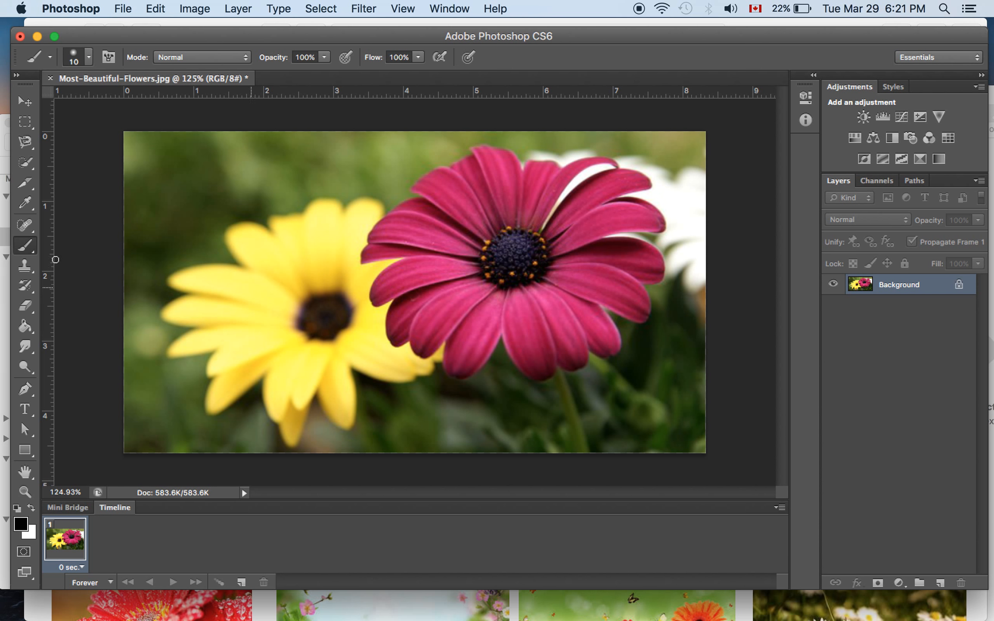
Try freehand Lasso selections over the yellow flower and around the pink flower's left petals, clearing each selection.
left_click(24, 101)
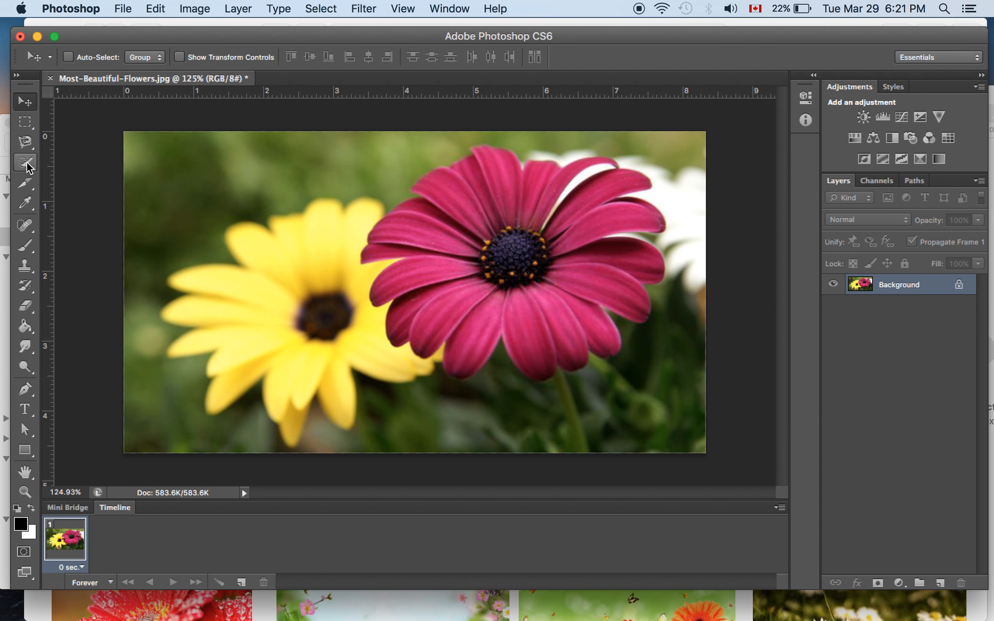
left_click(26, 144)
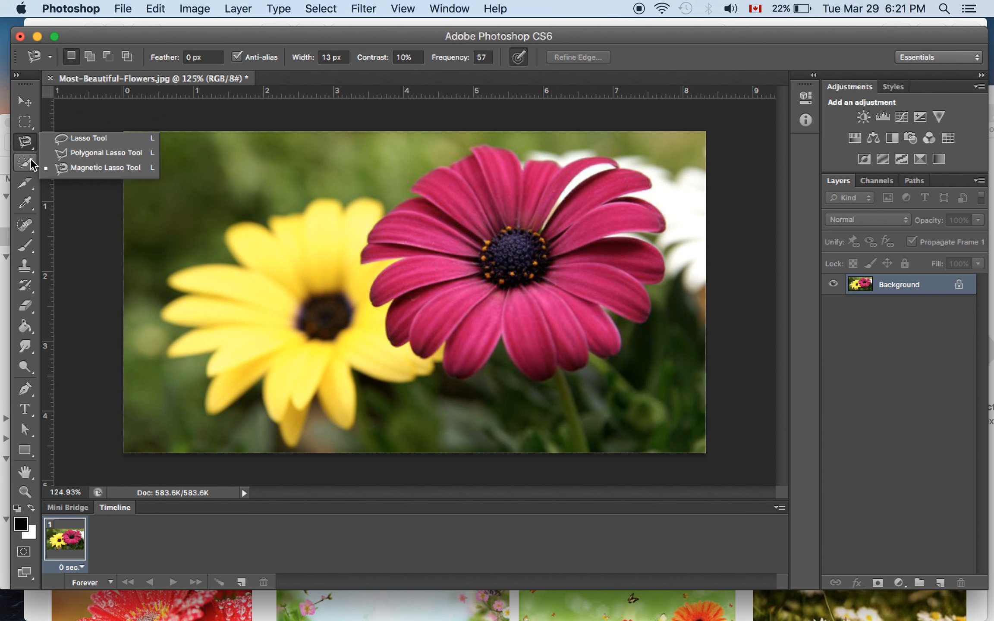
left_click(70, 144)
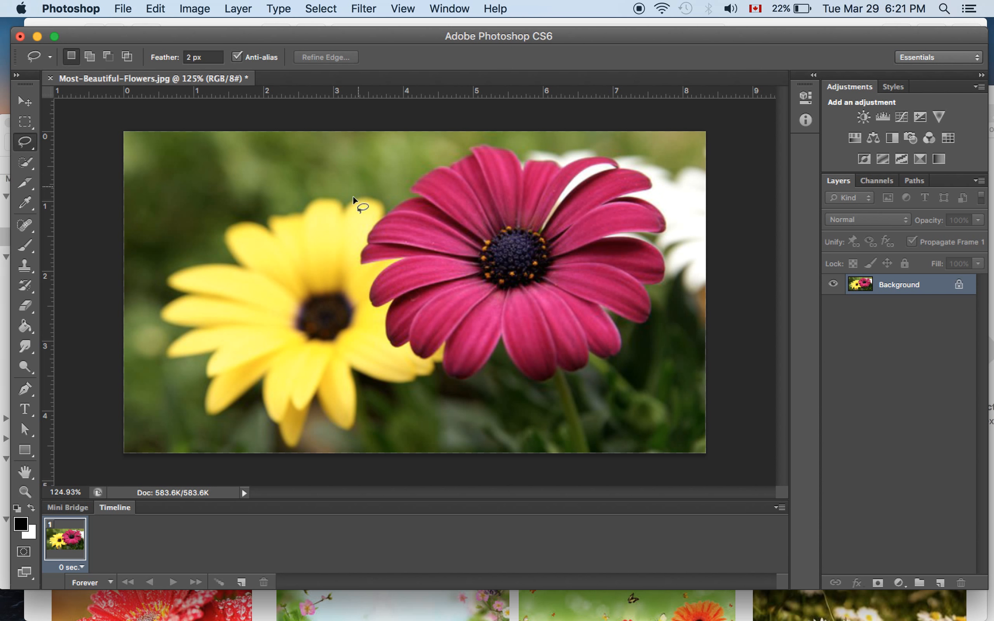
mouse_move(397, 168)
left_mouse_down()
mouse_move(361, 160)
mouse_move(244, 202)
mouse_move(243, 148)
mouse_move(386, 287)
mouse_move(285, 192)
mouse_move(233, 341)
mouse_move(492, 56)
mouse_move(324, 203)
mouse_move(262, 339)
mouse_move(455, 348)
left_mouse_up()
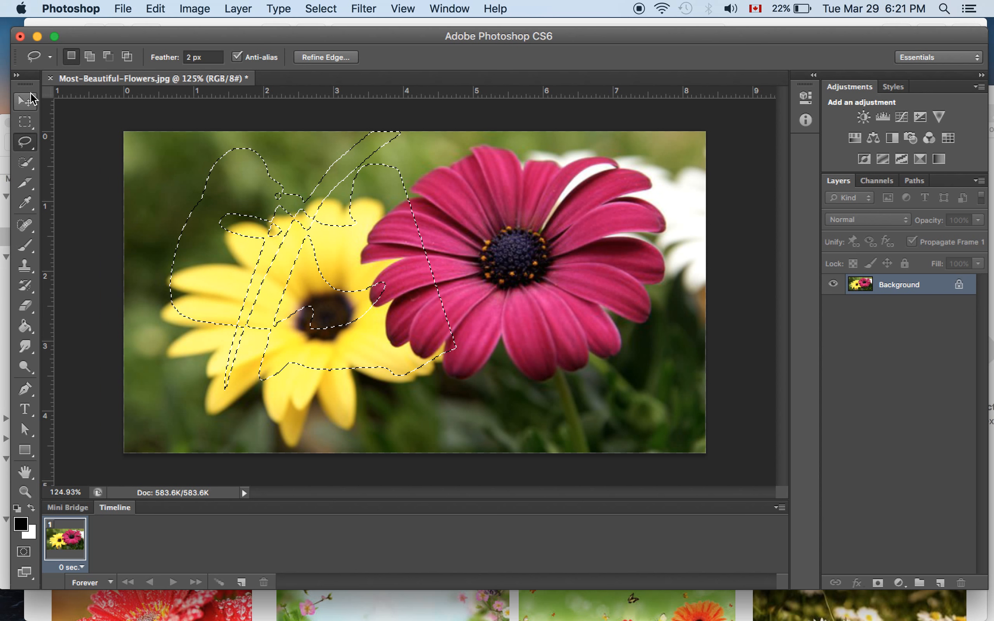
left_click(192, 163)
mouse_move(416, 199)
left_mouse_down()
mouse_move(360, 260)
mouse_move(403, 259)
mouse_move(382, 270)
mouse_move(370, 307)
mouse_move(390, 304)
mouse_move(389, 342)
mouse_move(417, 357)
left_mouse_up()
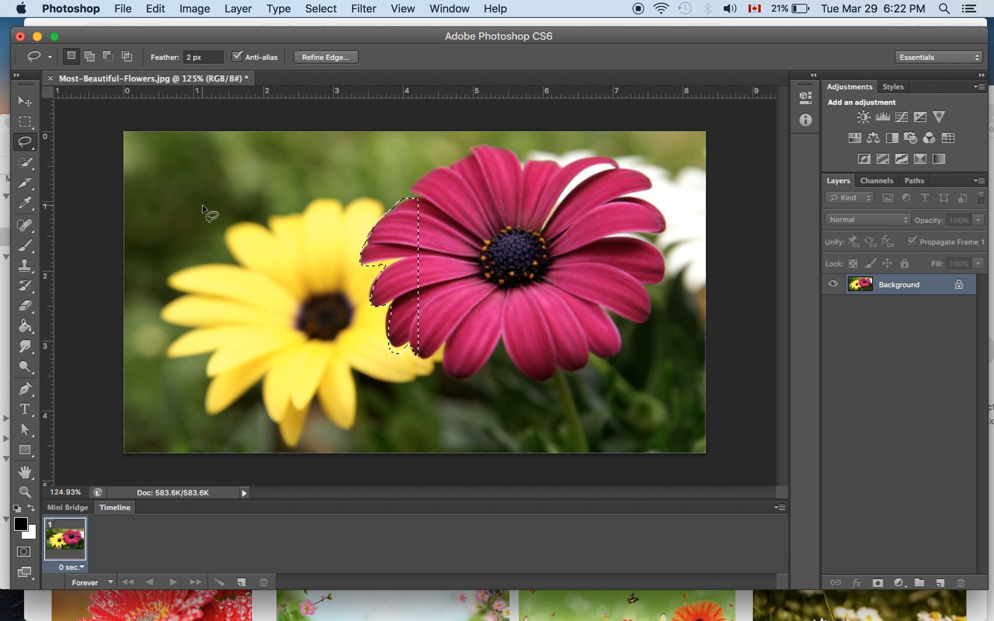
key("super+d")
Try a Polygonal Lasso selection with straight edges around the centre of the yellow flower.
left_click(30, 143)
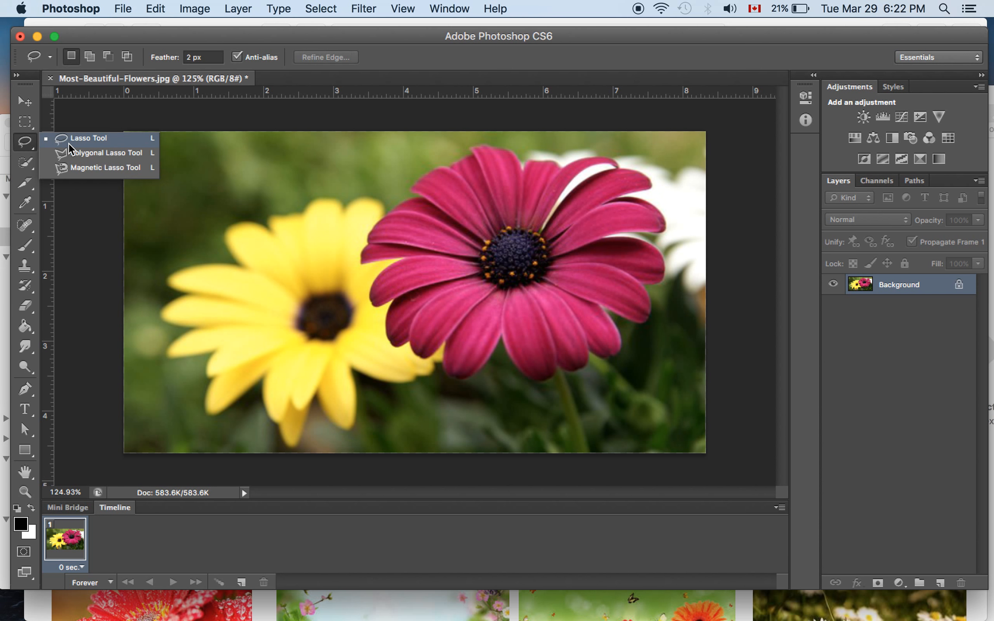
left_click(115, 153)
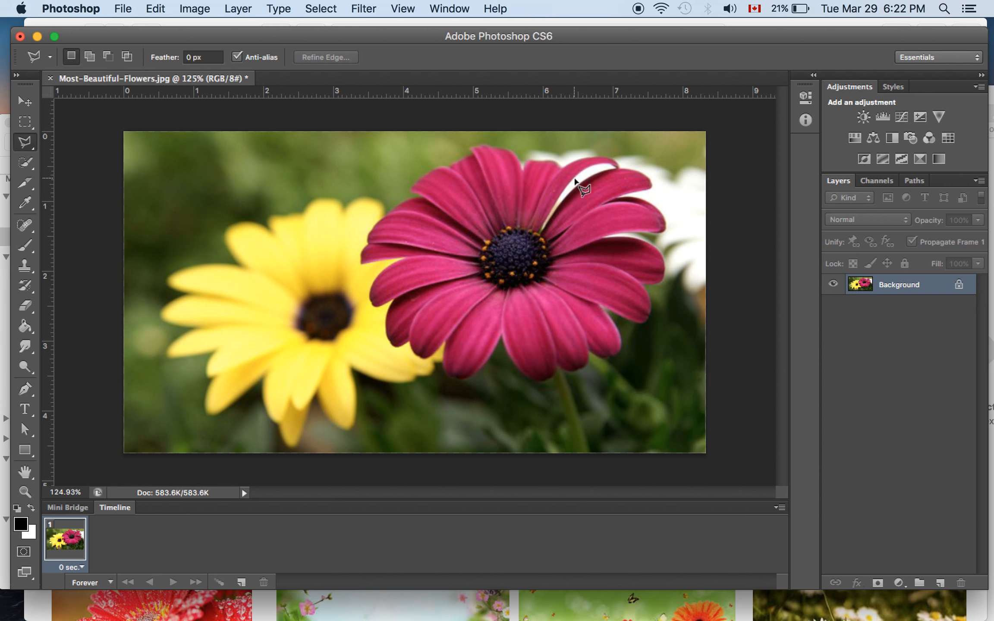
left_click(405, 258)
left_click(324, 239)
left_click(275, 309)
left_click(335, 380)
left_click(402, 325)
left_click(403, 259)
Try further Polygonal Lasso selections above the yellow flower, outlining a small triangle across the photo's upper-left edge.
left_click(240, 181)
double_click(305, 192)
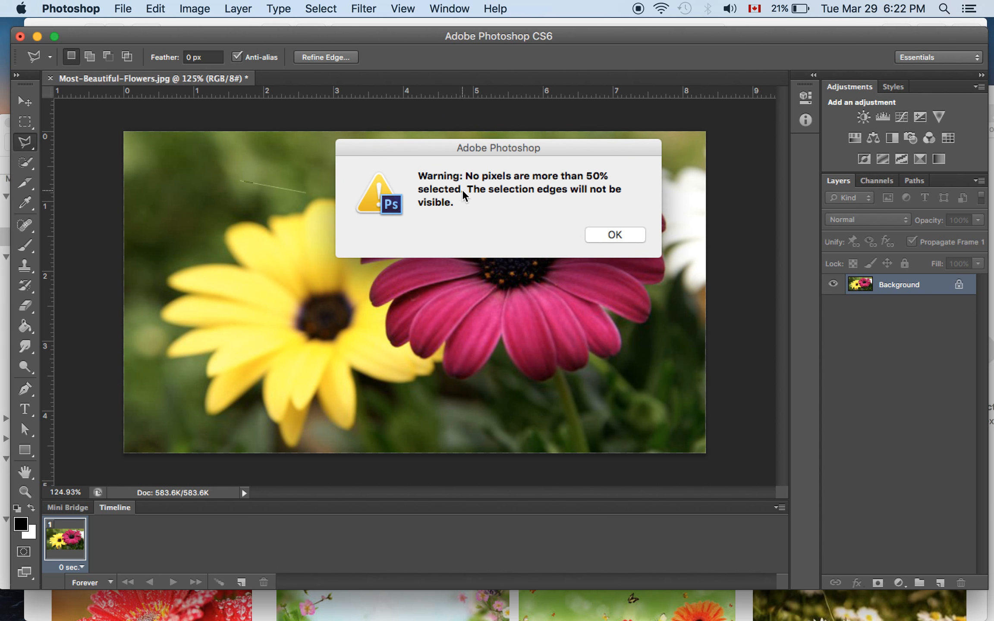
left_click(615, 233)
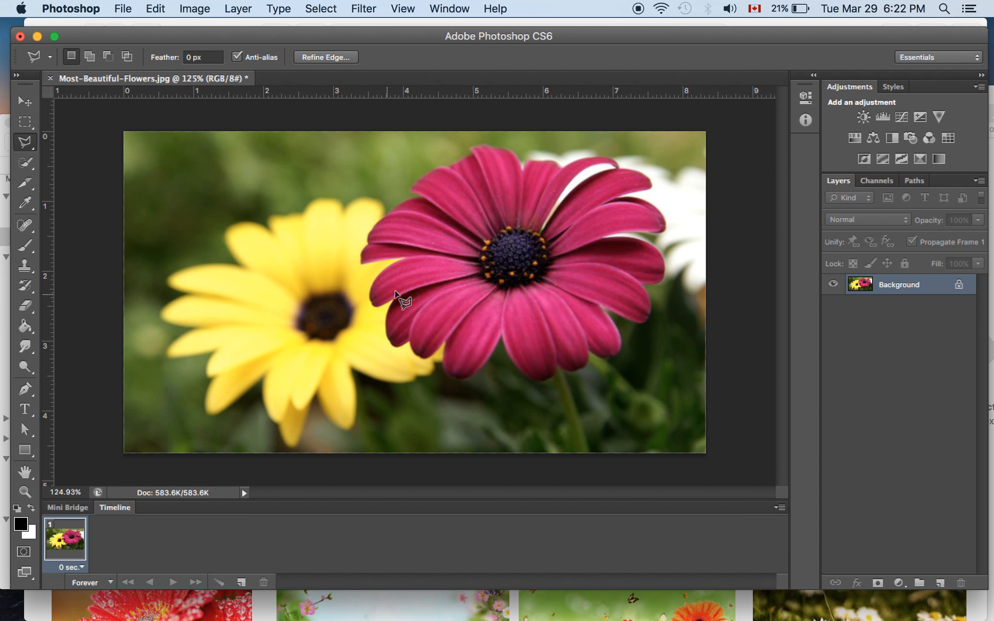
mouse_move(403, 259)
left_mouse_down()
mouse_move(370, 285)
mouse_move(373, 304)
mouse_move(390, 303)
left_mouse_up()
key("Escape")
left_click(172, 210)
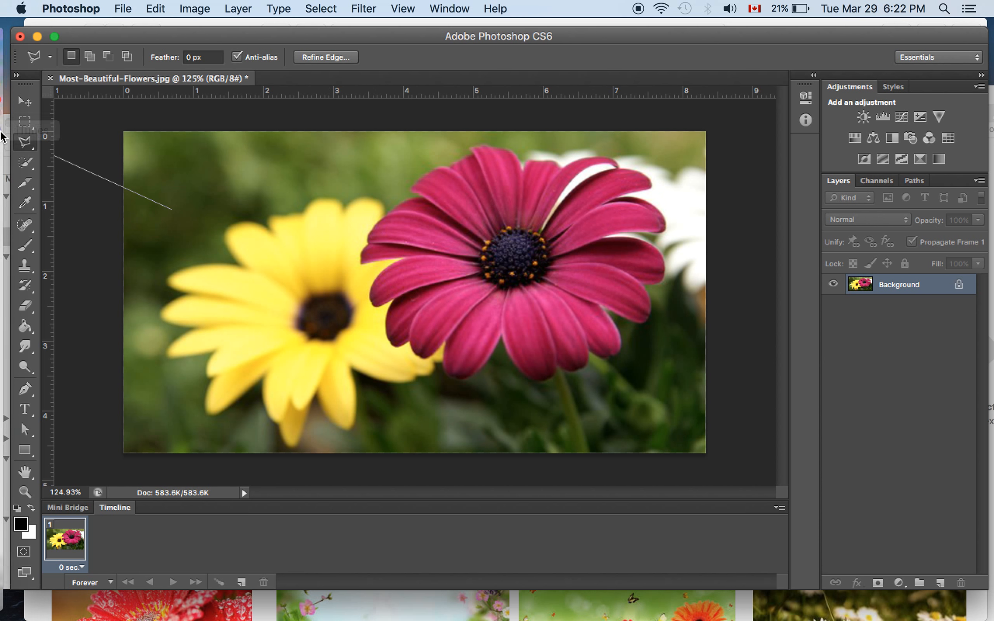
left_click(120, 158)
left_click(113, 214)
left_click(172, 210)
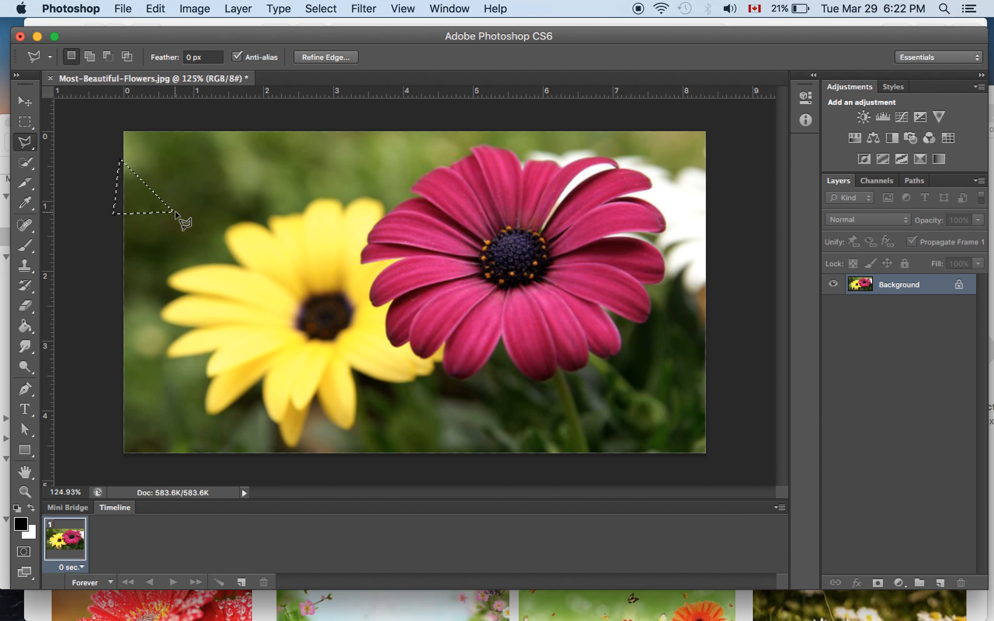
Trace the edges of the pink flower's lower-left petals with the Magnetic Lasso, adding anchor points at the corners.
left_click(25, 144)
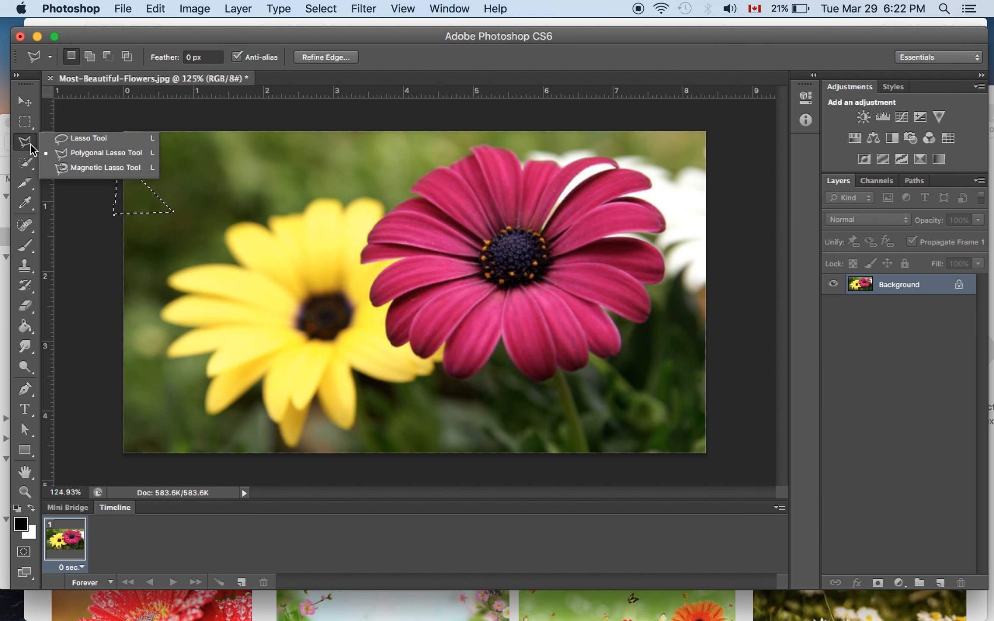
left_click(103, 169)
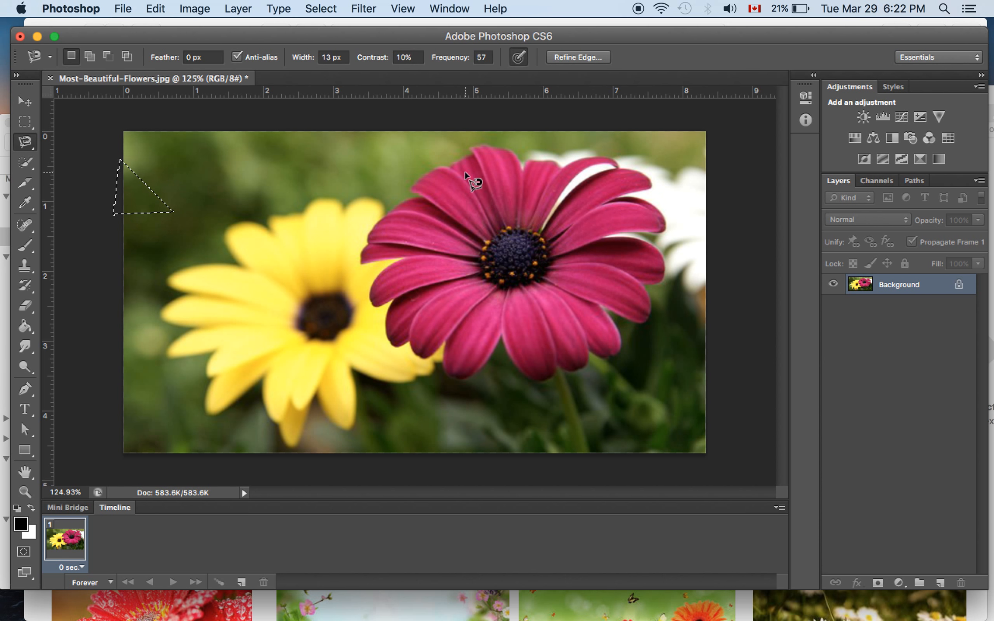
left_click(405, 260)
left_click(395, 300)
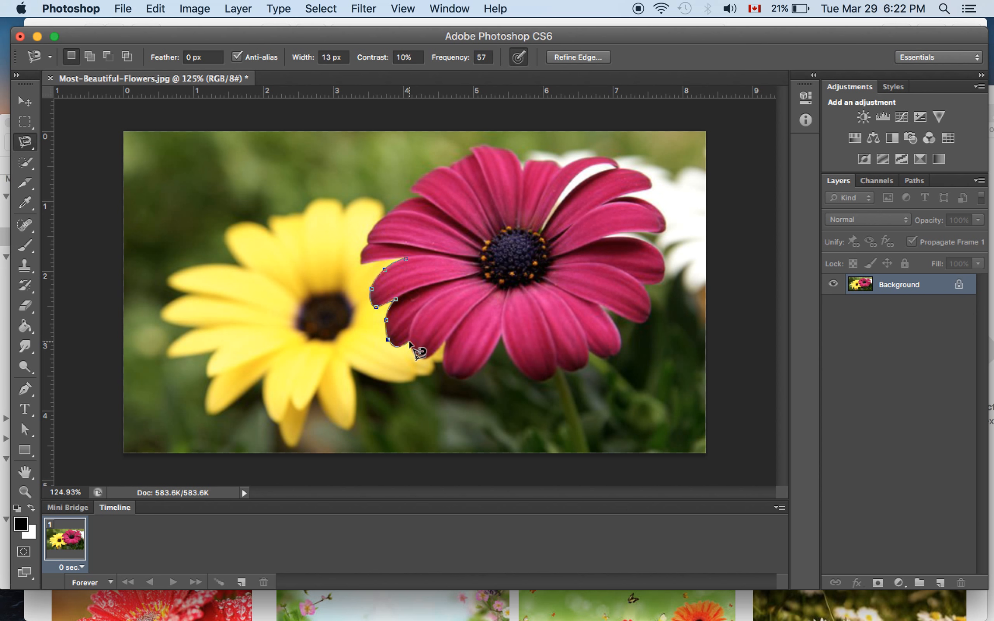
left_click(408, 342)
left_click(424, 359)
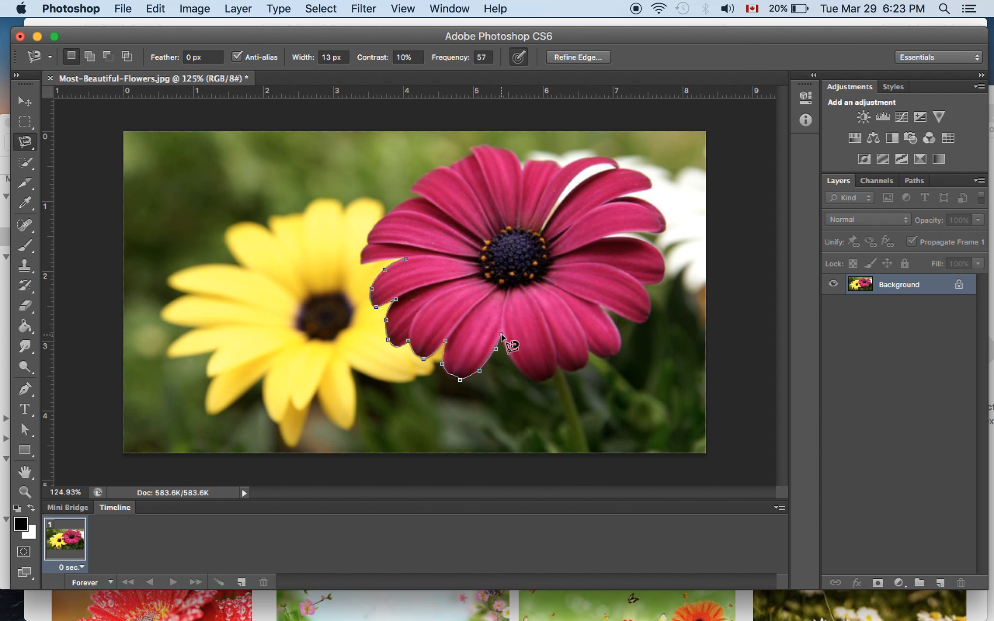
Continue the magnetic outline around the bottom and lower-right petals, close it into a selection, and clear the selection.
left_click(516, 367)
left_click(551, 381)
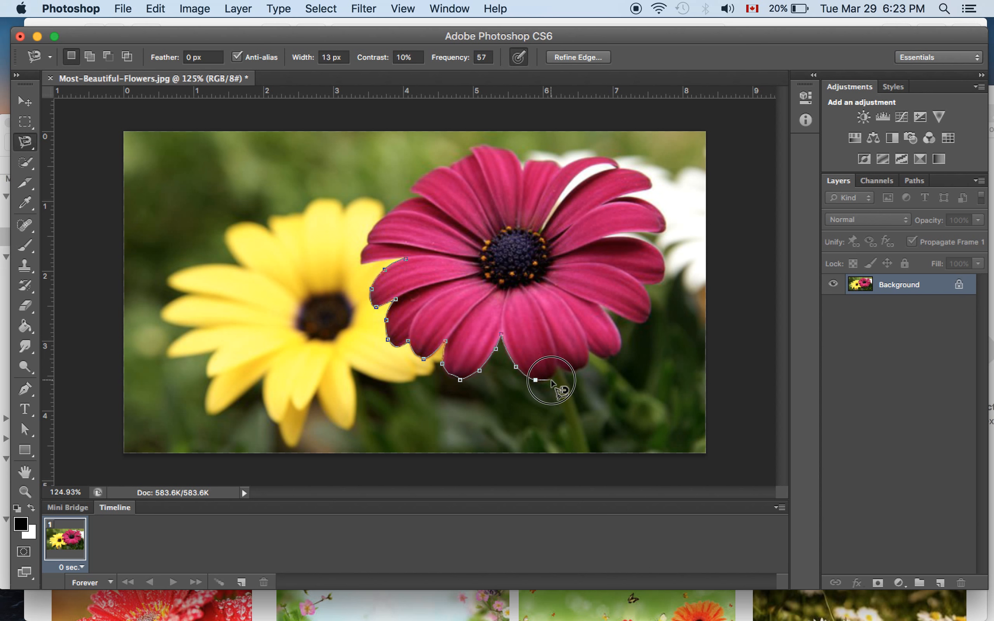
left_click(559, 366)
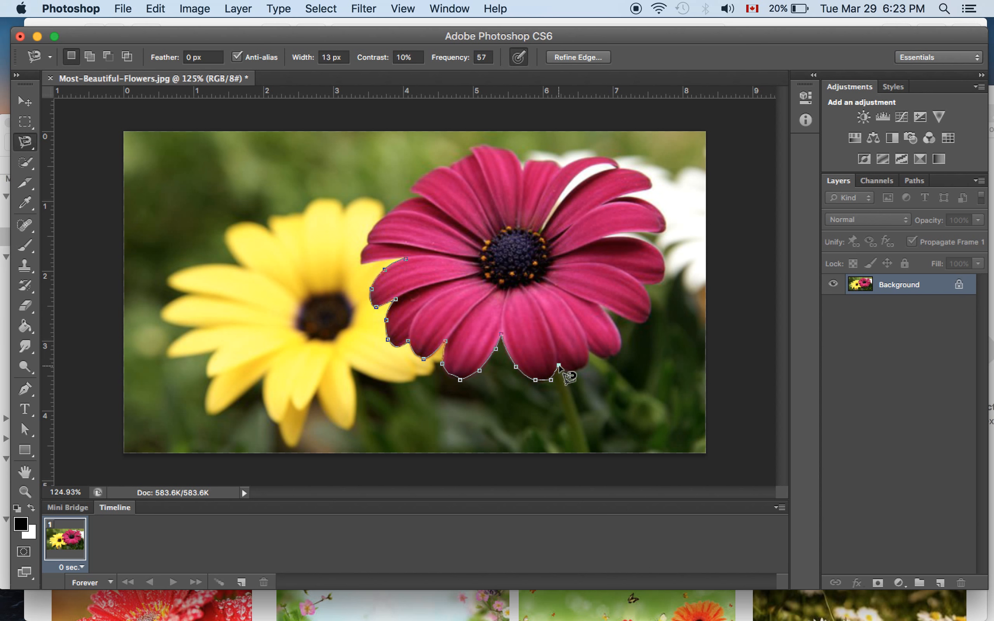
left_click(589, 353)
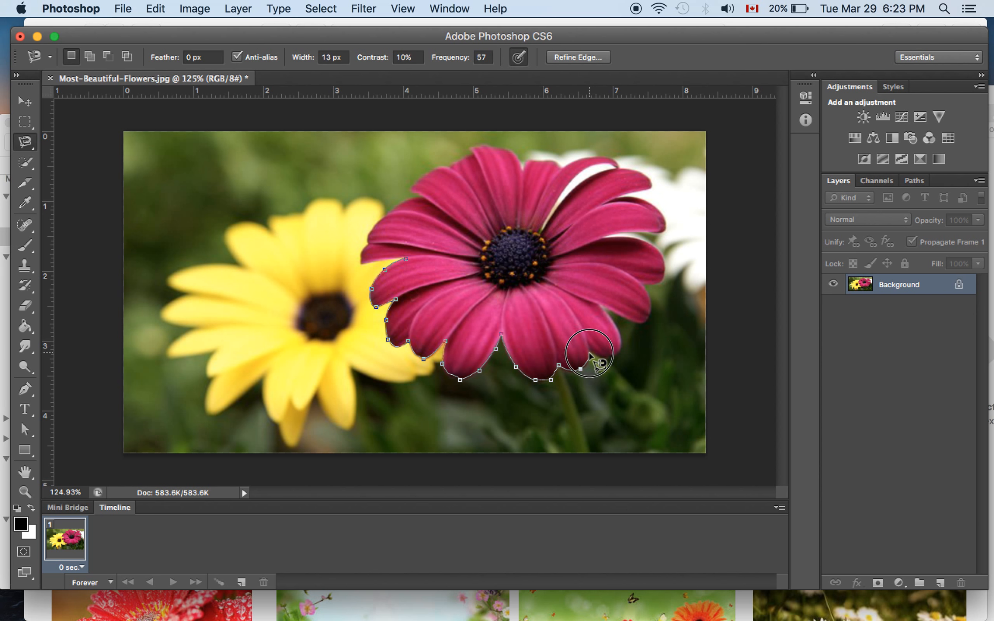
left_click(615, 357)
left_click(621, 341)
left_click(603, 306)
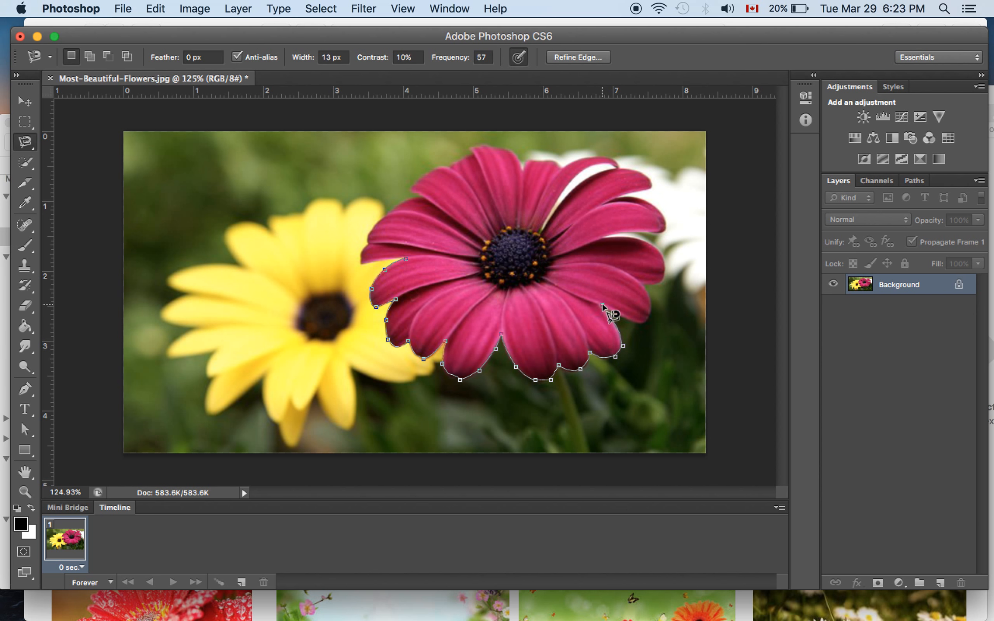
double_click(638, 327)
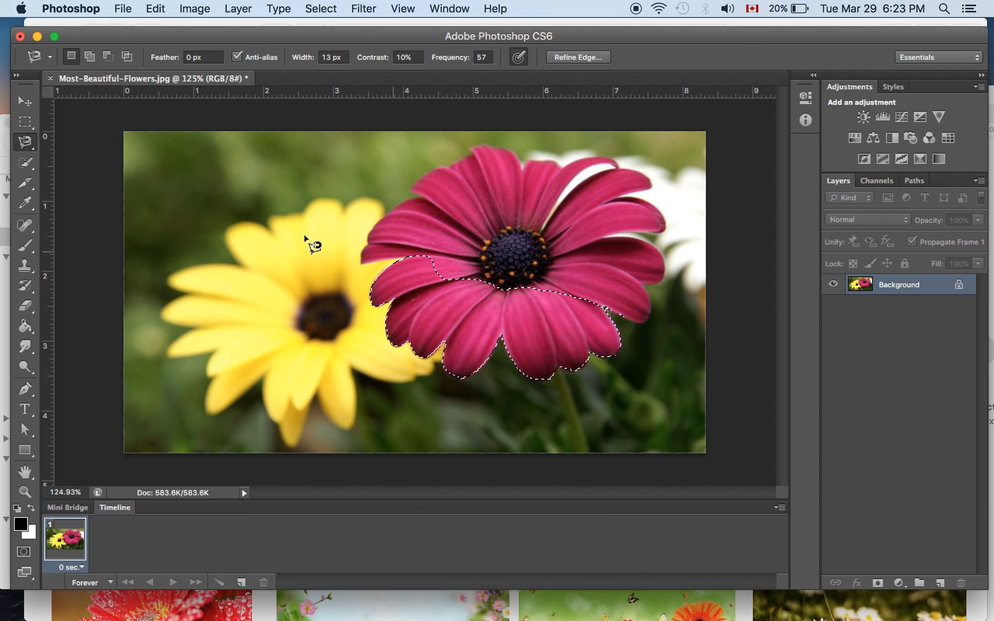
left_click(24, 102)
key("super+d")
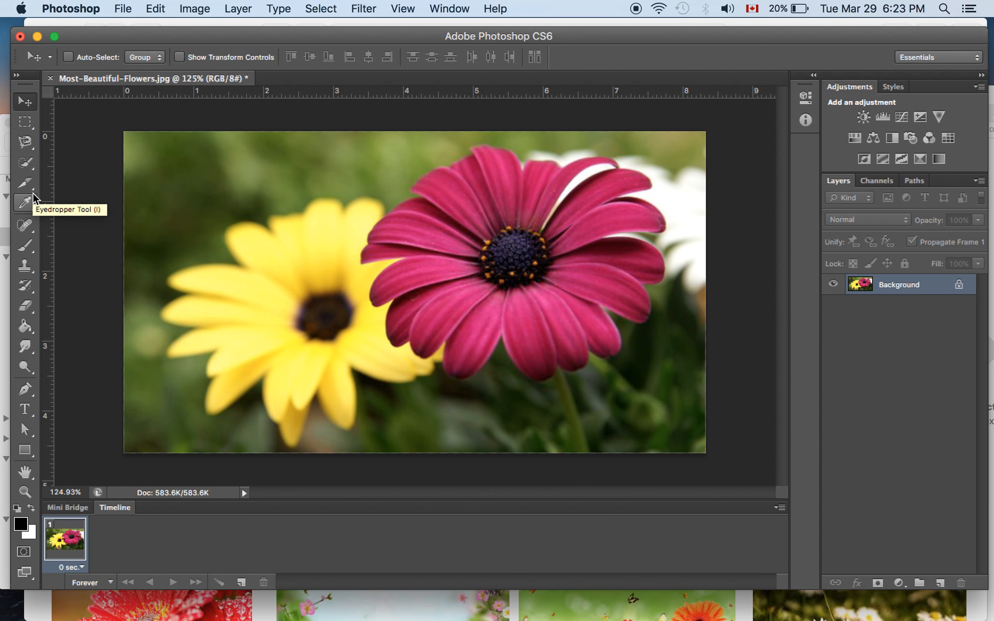
Enlarge the Quick Selection brush to 40 px and select the whole pink flower with it.
left_click(29, 163)
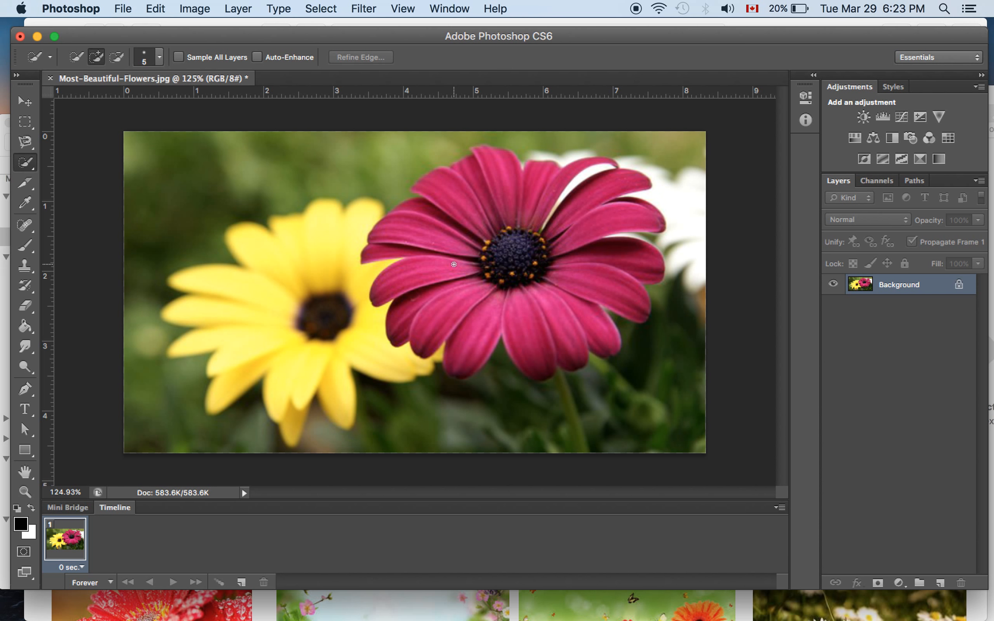
key("bracketright")
key("bracketright")
key("bracketright")
key("bracketright")
key("bracketright")
mouse_move(466, 276)
left_mouse_down()
mouse_move(417, 278)
mouse_move(464, 278)
mouse_move(482, 303)
mouse_move(469, 332)
mouse_move(496, 287)
mouse_move(525, 342)
mouse_move(532, 306)
mouse_move(562, 326)
mouse_move(559, 277)
mouse_move(605, 280)
mouse_move(562, 271)
mouse_move(547, 235)
mouse_move(570, 215)
mouse_move(536, 240)
mouse_move(521, 209)
mouse_move(529, 187)
mouse_move(493, 215)
mouse_move(468, 196)
mouse_move(474, 224)
mouse_move(420, 231)
left_mouse_up()
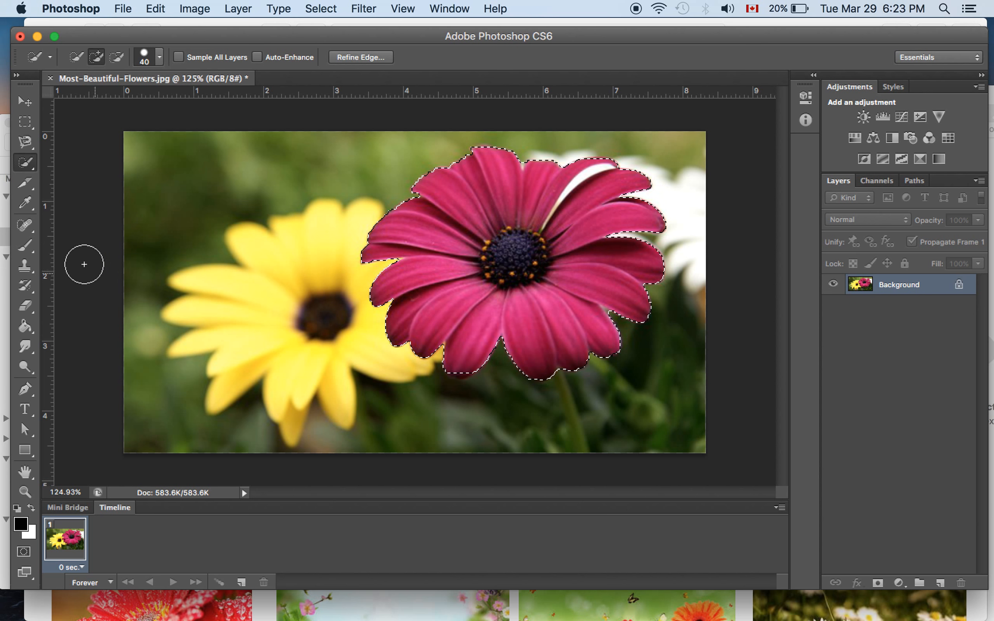
Clear the selection and try the Magic Wand on the pink petals at a tolerance of 2.
left_click(25, 166)
left_click(87, 175)
key("super+d")
left_click(460, 226)
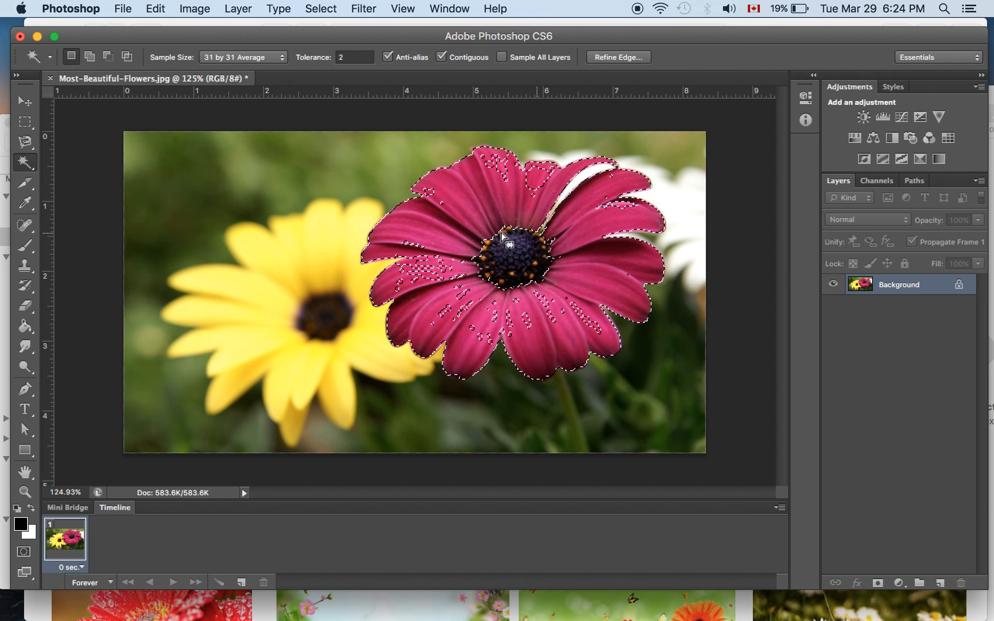
Set the Magic Wand tolerance to 20 and sample the dark flower centre and the pink petals in turn.
left_click(357, 57)
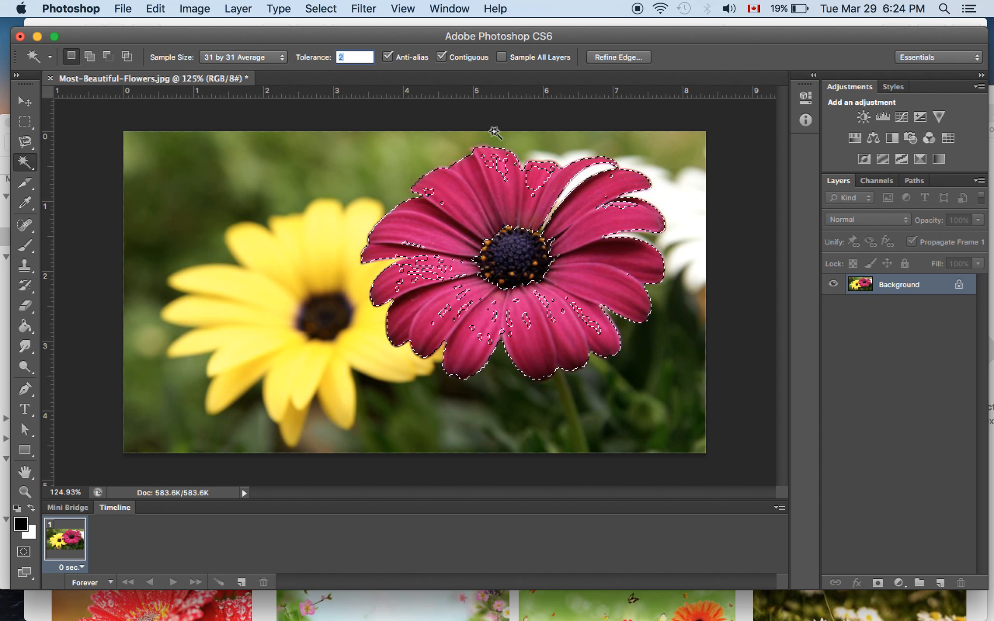
type("20")
key("Return")
left_click(507, 230)
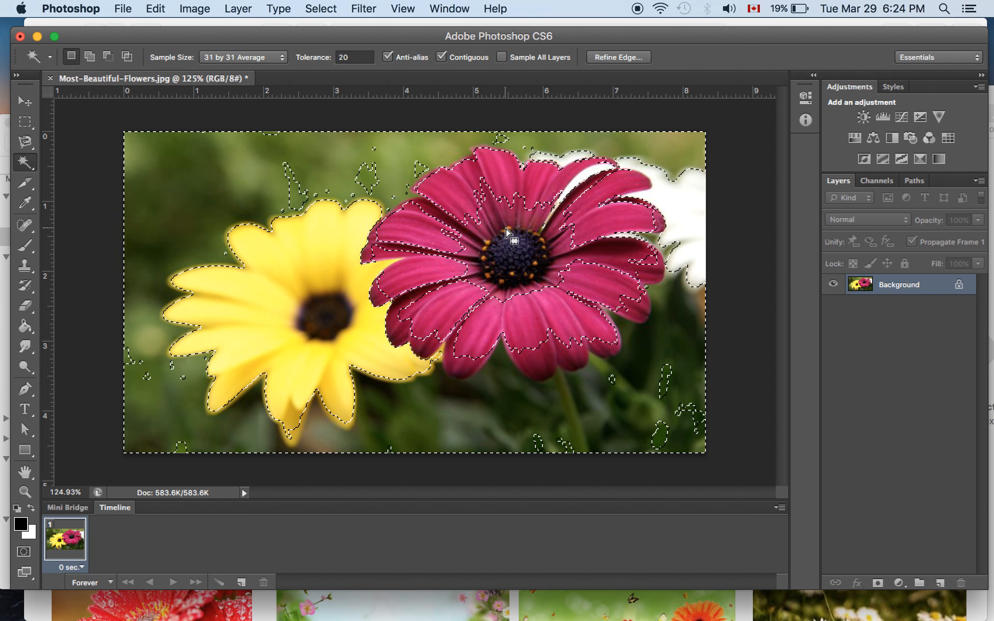
left_click(435, 230)
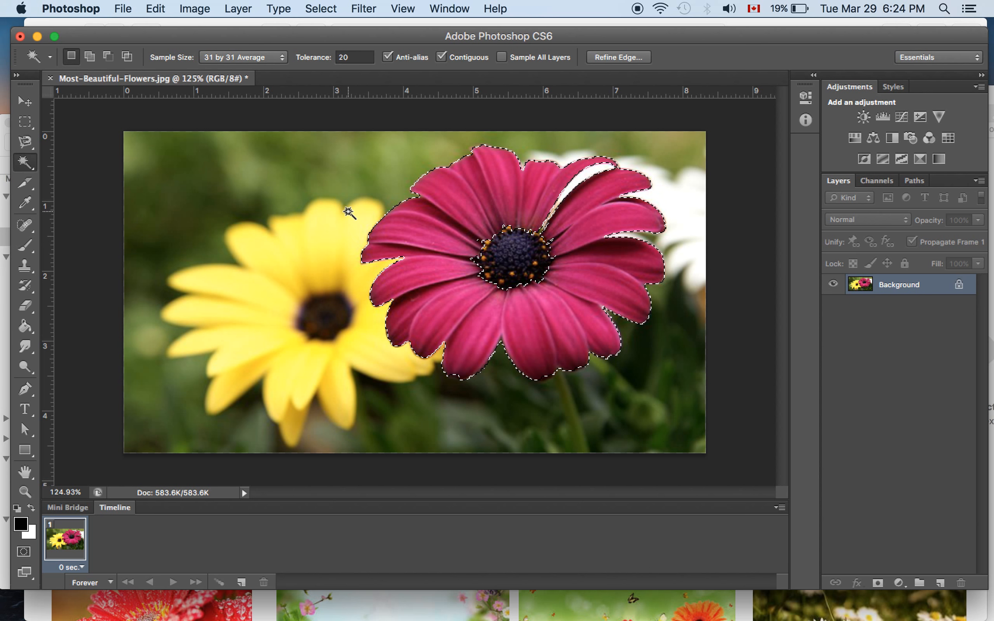
Try a Magic Wand tolerance of 60 on the pink petals.
double_click(361, 57)
type("60")
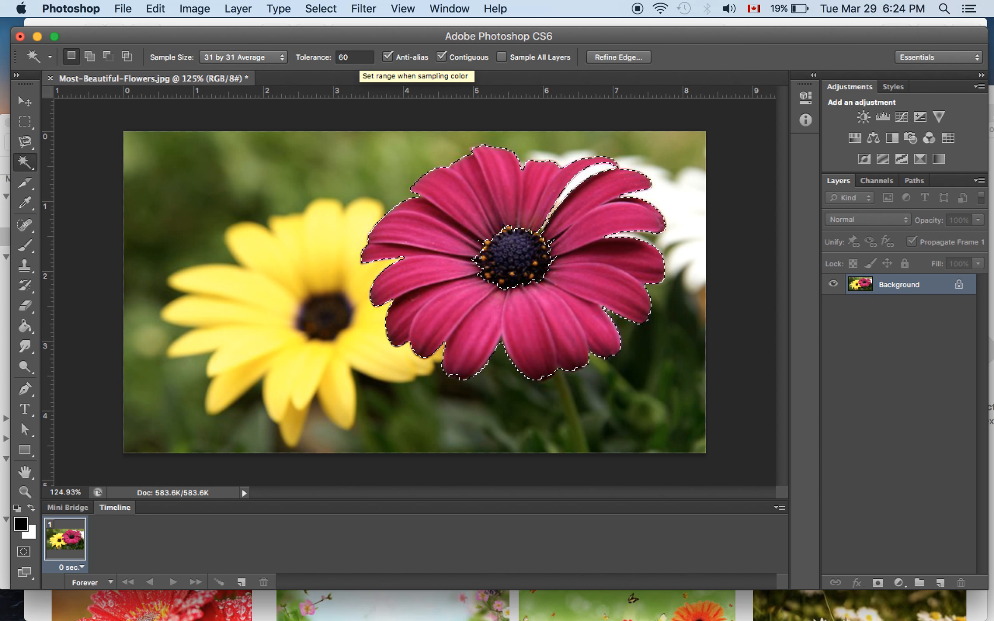
left_click(450, 258)
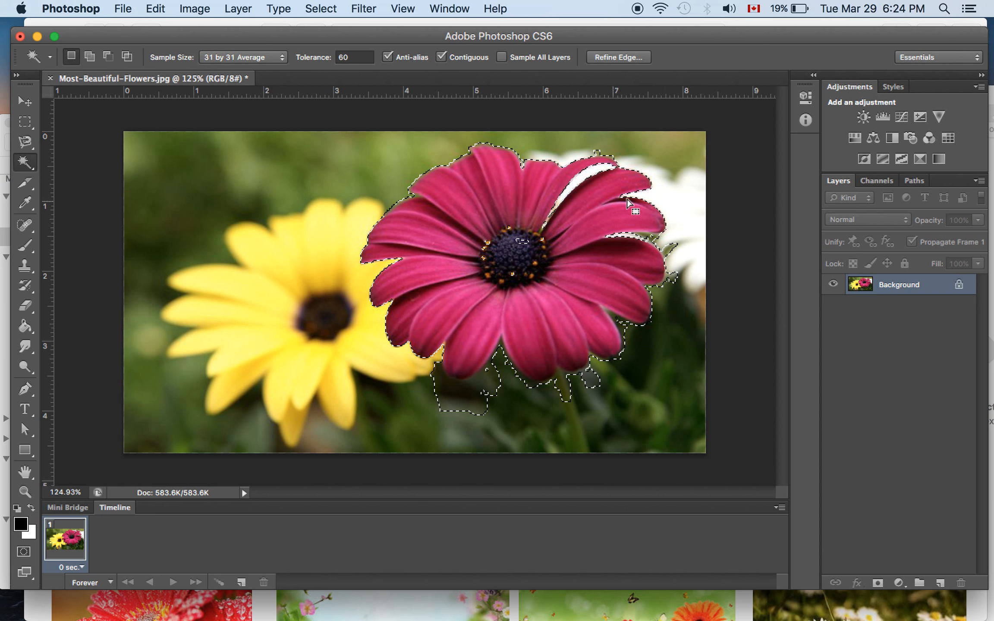
Return the Magic Wand tolerance to 20 and select the pink flower's petals without the centre.
left_click(357, 56)
key("BackSpace")
key("BackSpace")
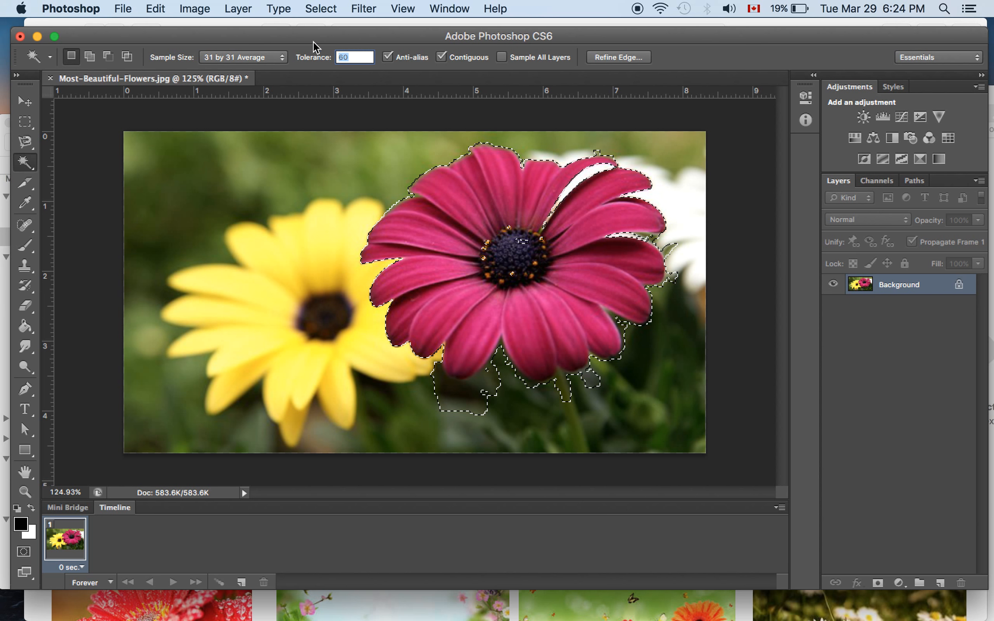
type("20")
key("Return")
left_click(483, 276)
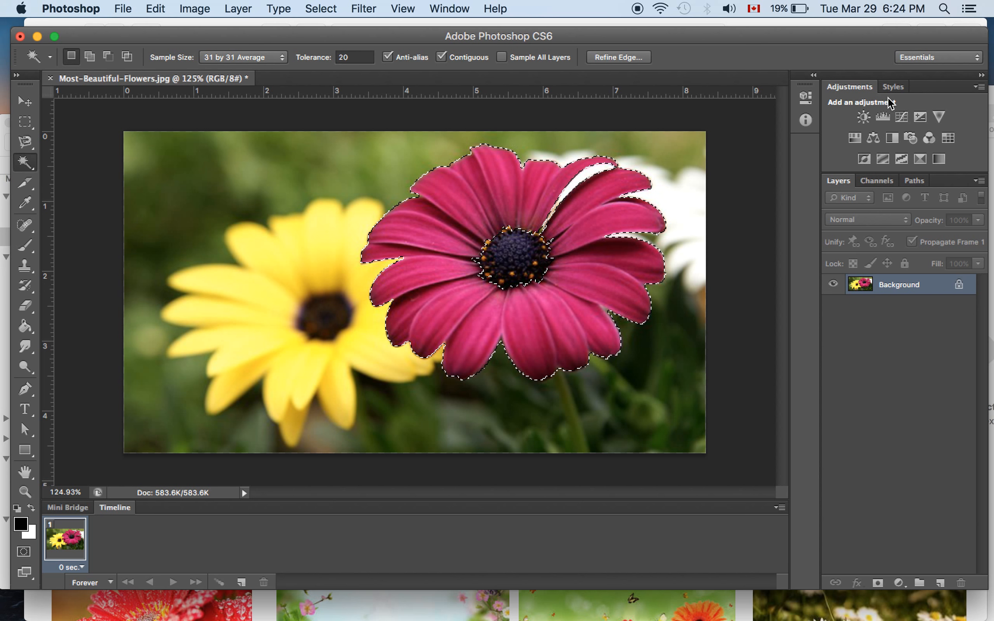
Add a Hue/Saturation adjustment layer masked to the selected petals and set its Saturation to -97.
left_click(852, 144)
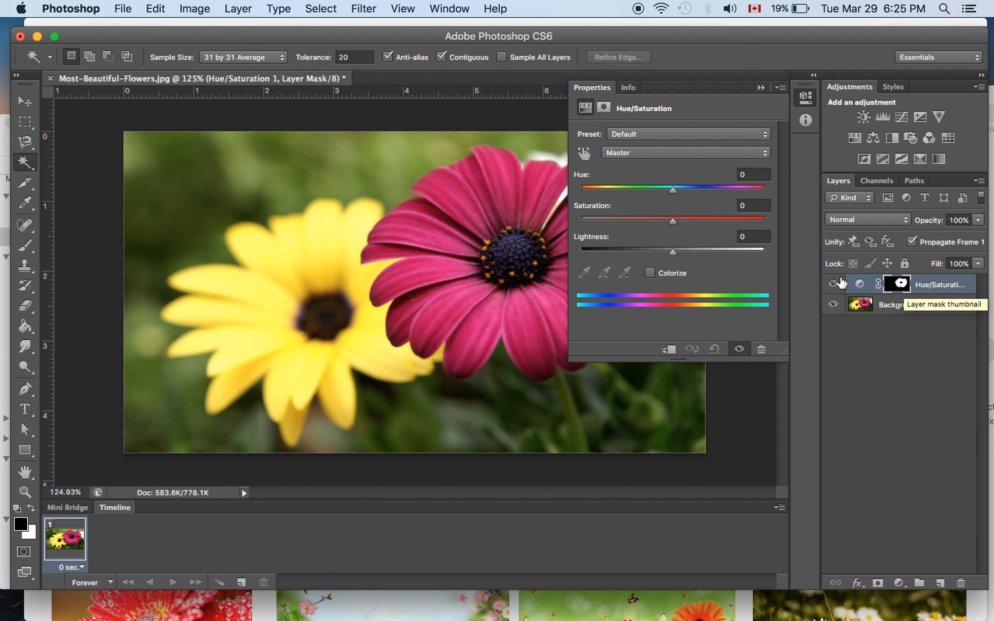
mouse_move(593, 219)
left_mouse_down()
mouse_move(582, 220)
mouse_move(673, 222)
mouse_move(582, 223)
left_mouse_up()
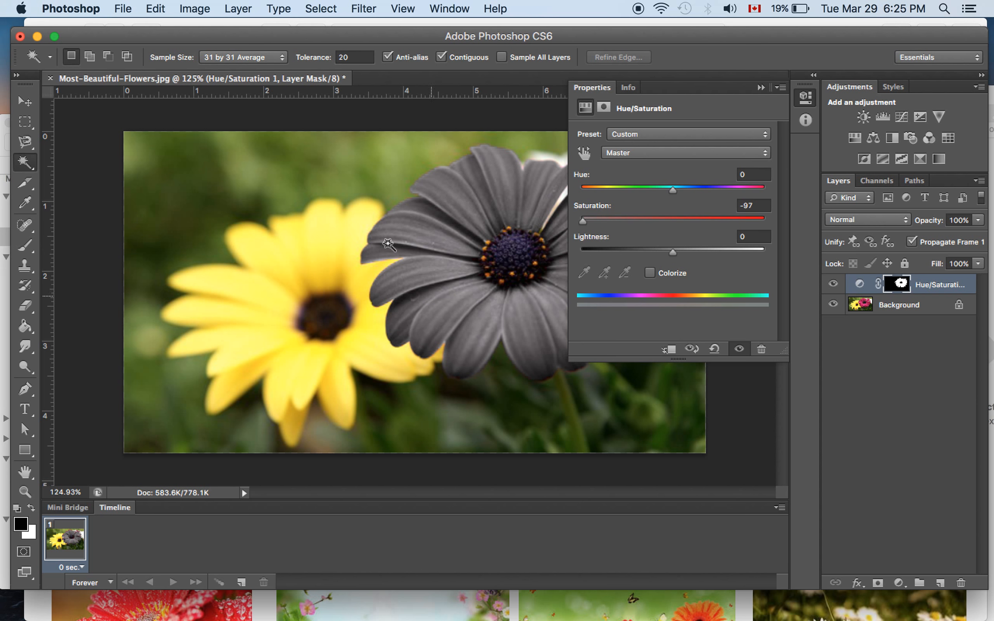
left_click(844, 359)
left_click(760, 87)
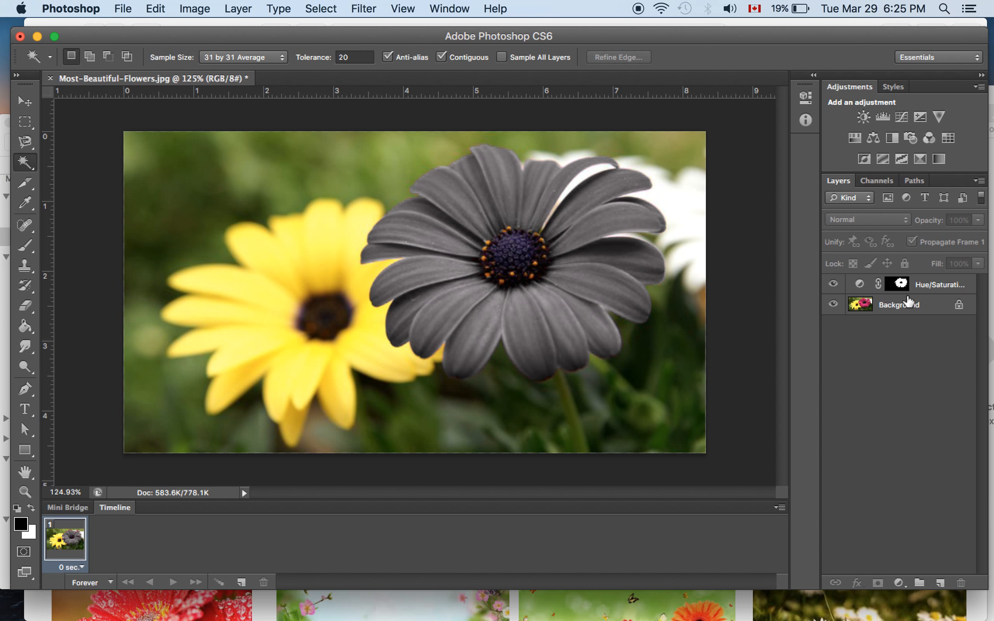
Load the Hue/Saturation layer's mask as a selection and deselect it again.
left_click(901, 285)
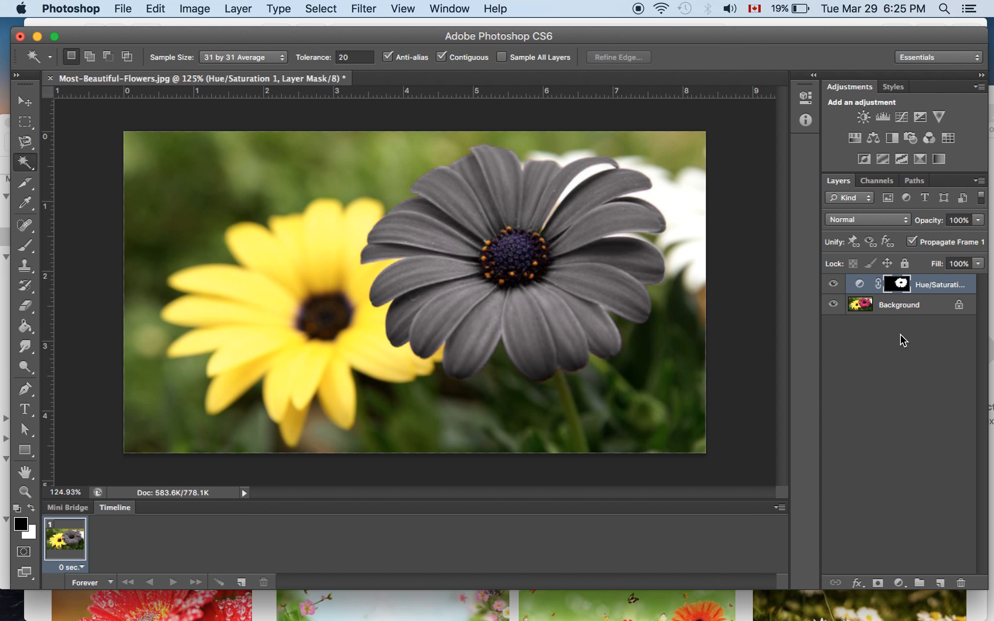
right_click(899, 292)
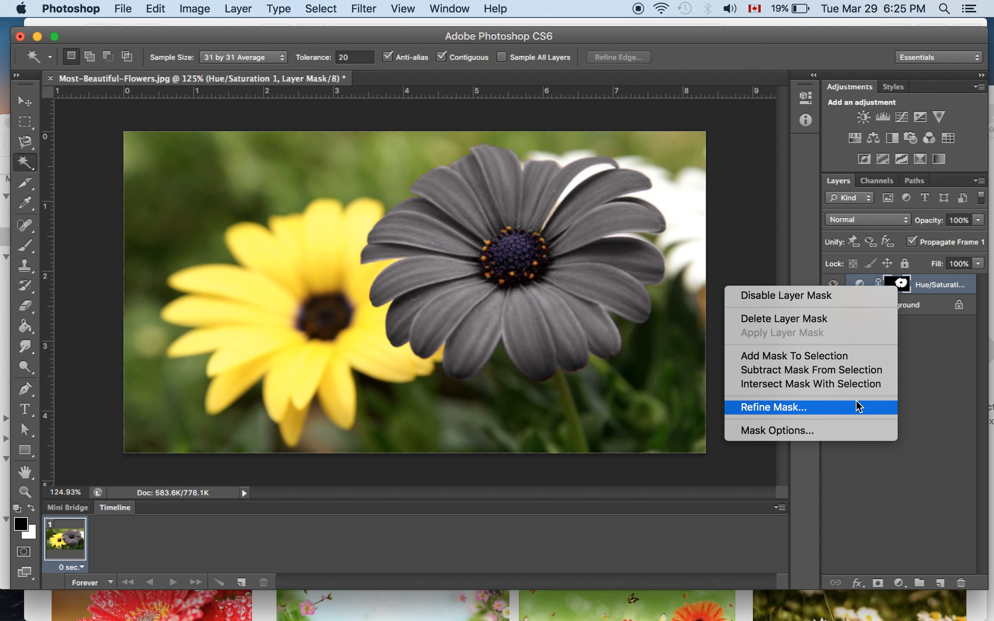
left_click(834, 373)
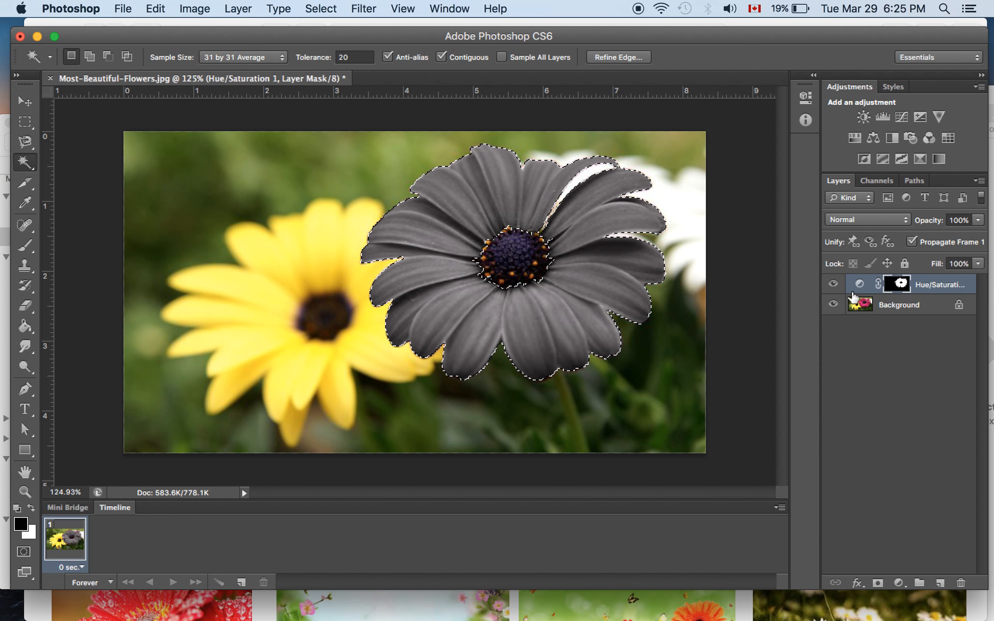
key("super+d")
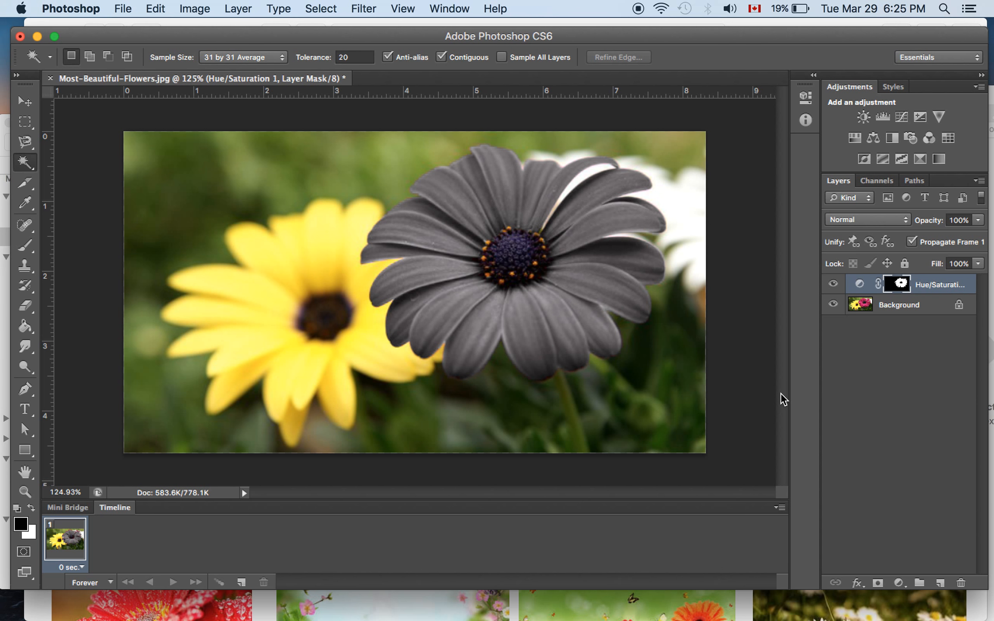
Invert the Hue/Saturation layer mask back and forth to compare desaturated petals with a desaturated background.
key("super+i")
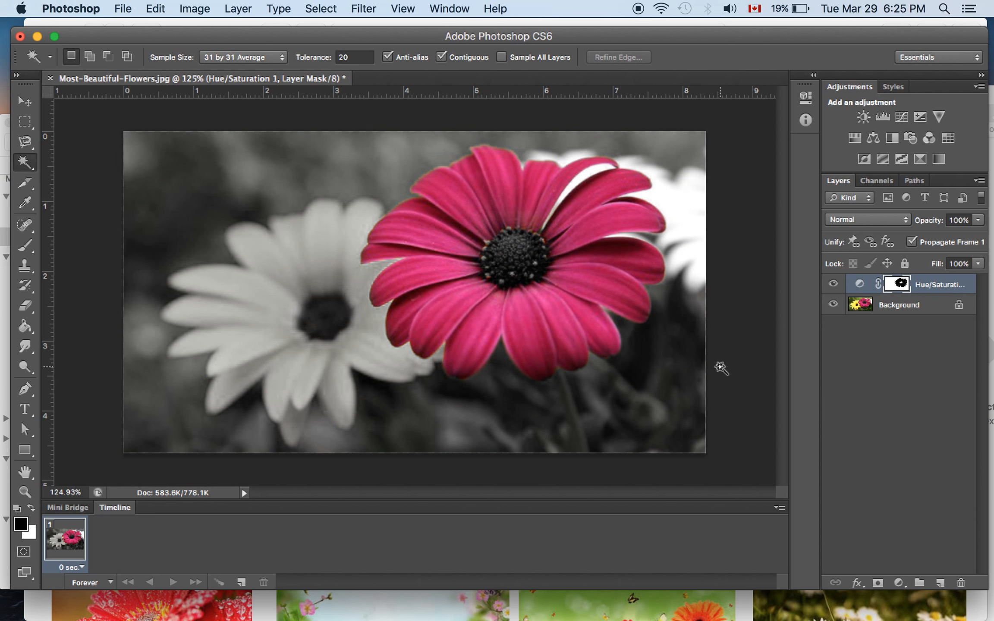
key("super+i")
key("super+i")
key("super+i")
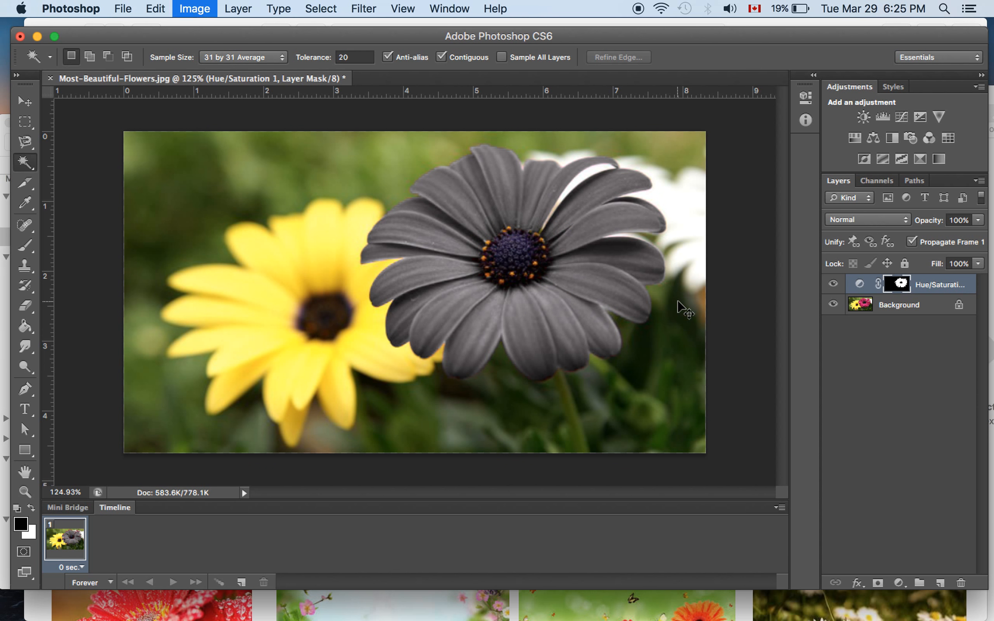
Invert the Hue/Saturation layer mask so that the petals keep their colour and everything else is desaturated.
key("super+i")
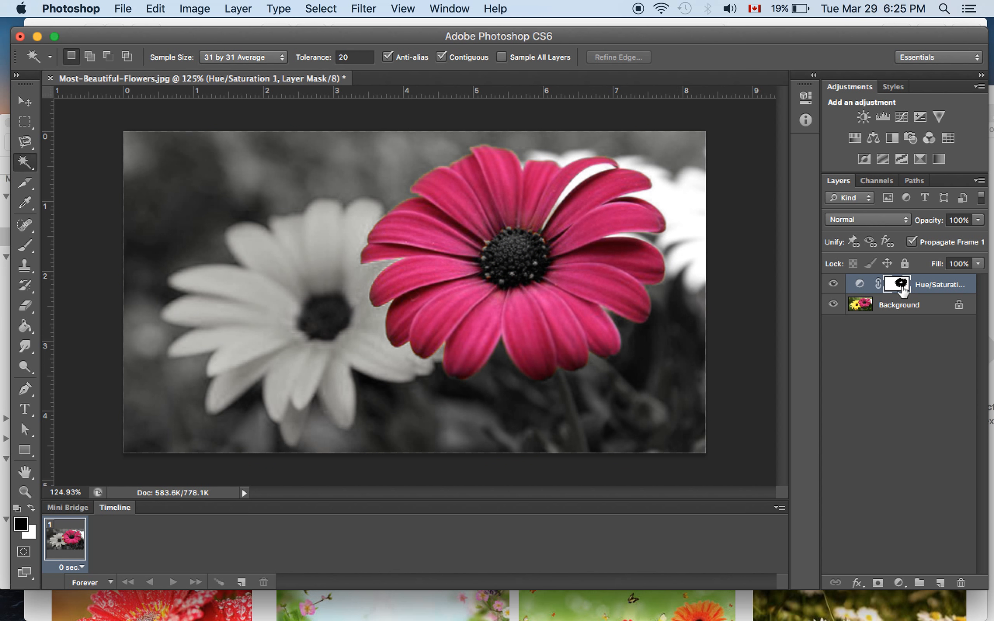
key("super+i")
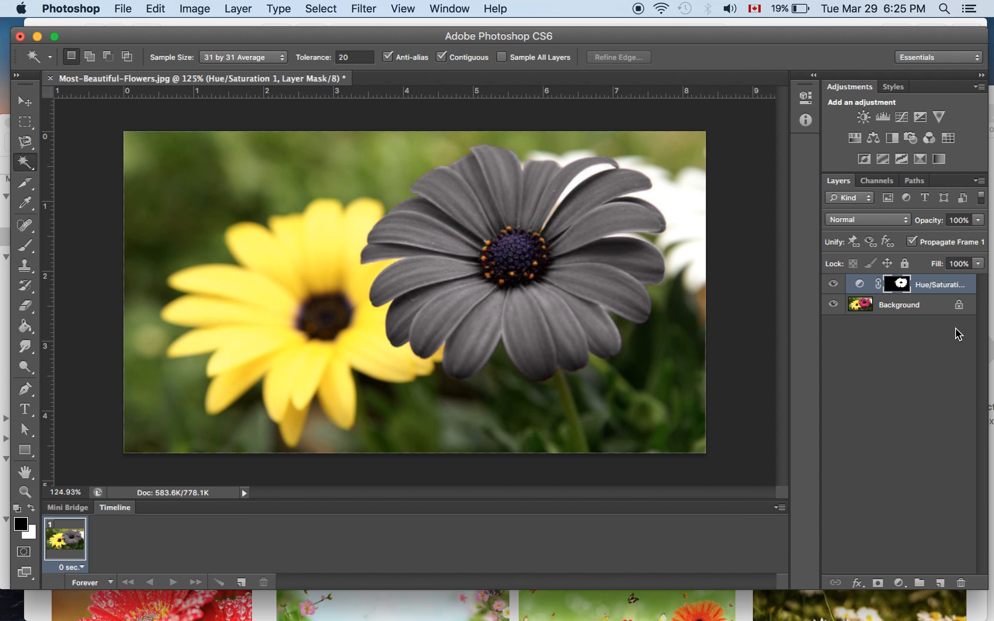
key("super+i")
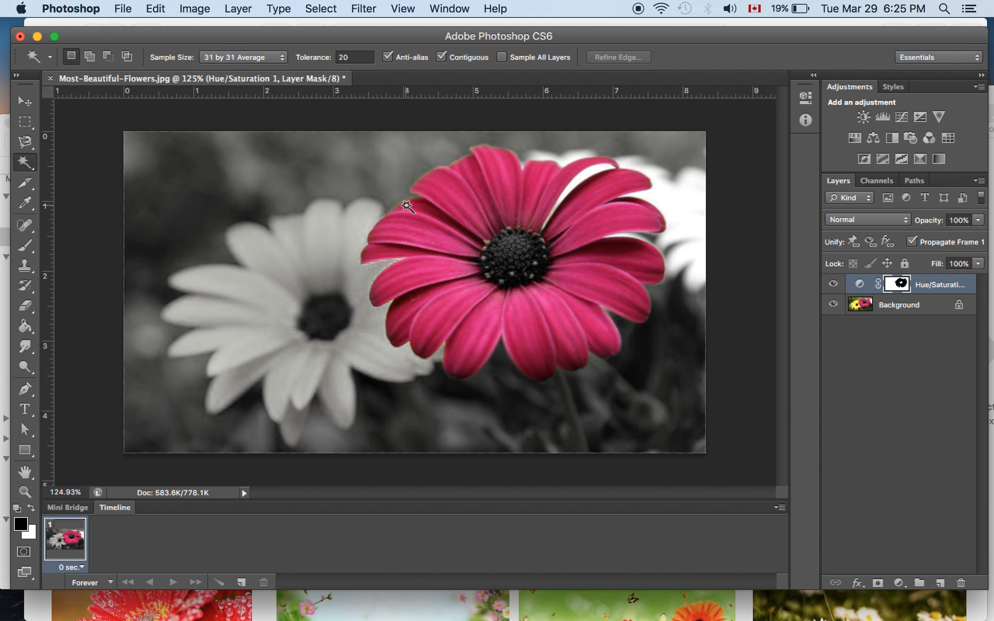
Paint black over the pink flower's centre on the layer mask with a 70 px brush to restore its colour.
left_click(24, 245)
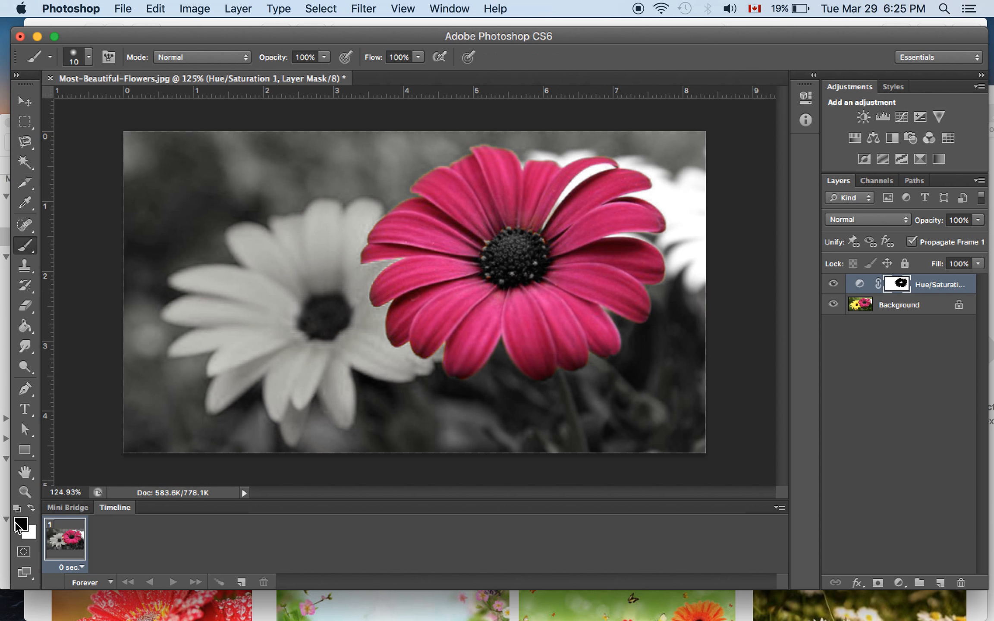
key("bracketright")
key("bracketright")
key("bracketright")
key("bracketright")
key("bracketright")
key("bracketright")
mouse_move(527, 275)
left_mouse_down()
mouse_move(519, 285)
mouse_move(503, 247)
mouse_move(511, 266)
mouse_move(526, 248)
mouse_move(505, 280)
left_mouse_up()
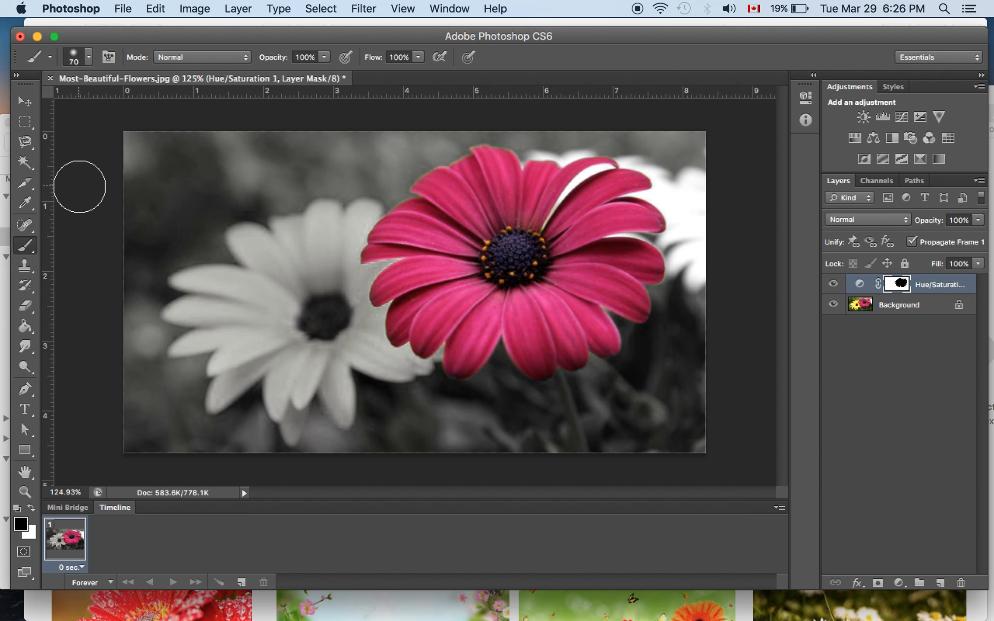
Delete the Hue/Saturation adjustment layer from the flower photograph.
left_click(24, 101)
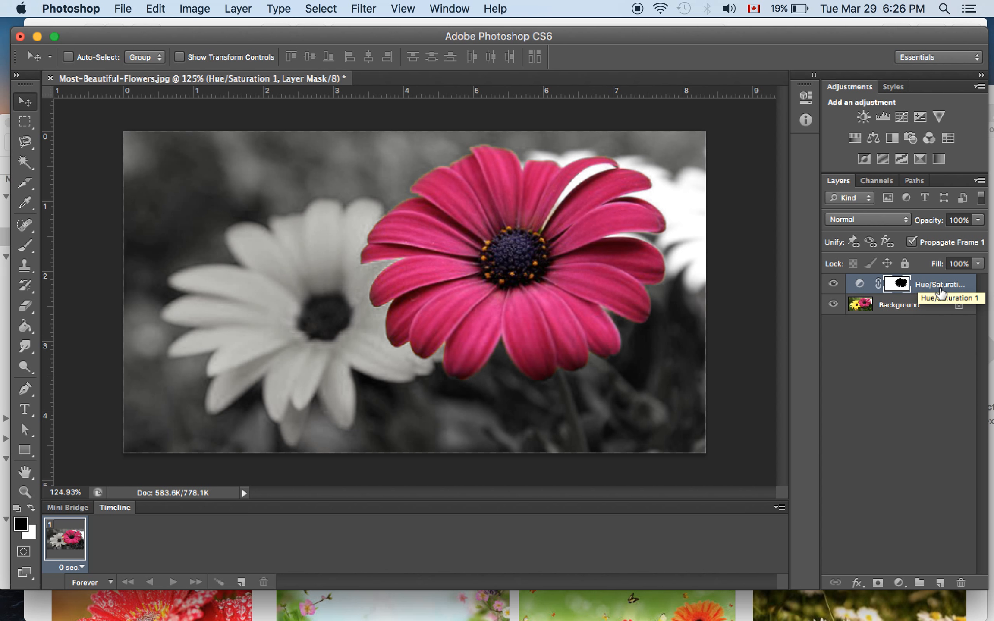
left_click_drag(942, 294, 961, 592)
left_click(962, 587)
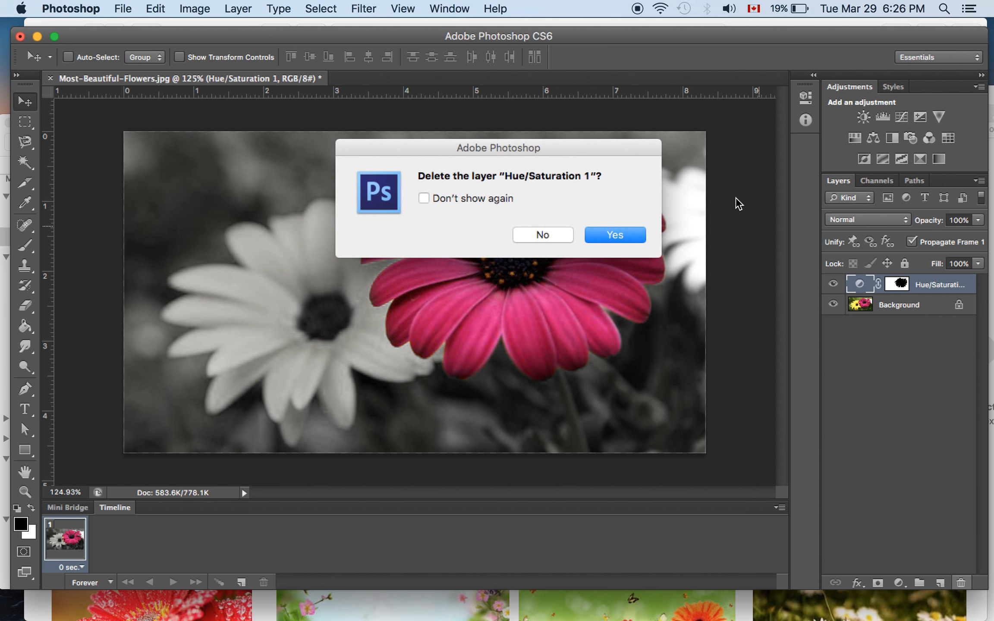
left_click(613, 240)
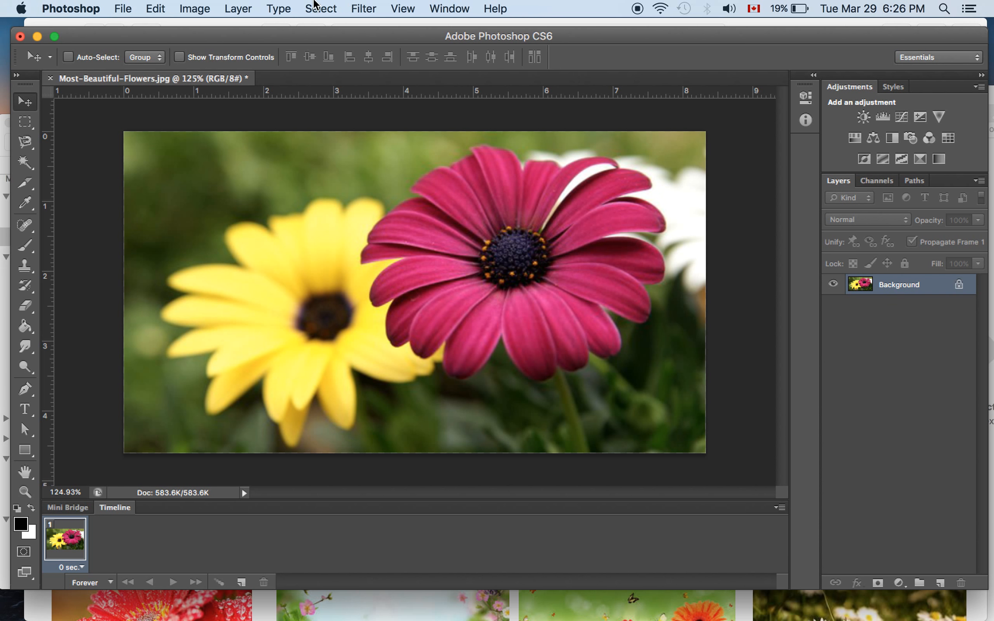
Select the pink flower's petals with Color Range by sampling a petal and setting Fuzziness to 199.
left_click(324, 9)
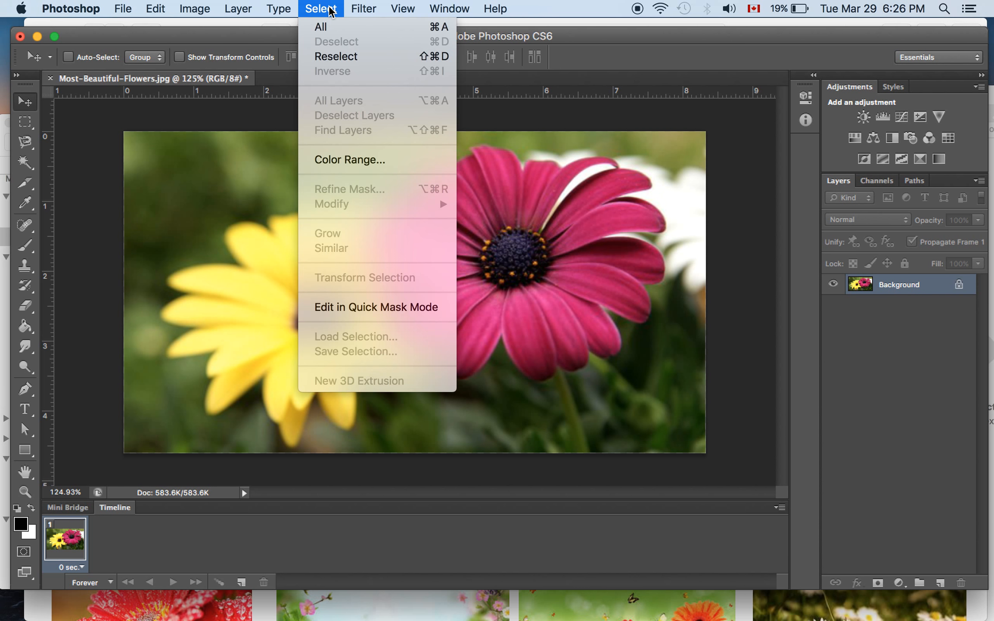
left_click(415, 162)
left_click_drag(707, 98, 763, 95)
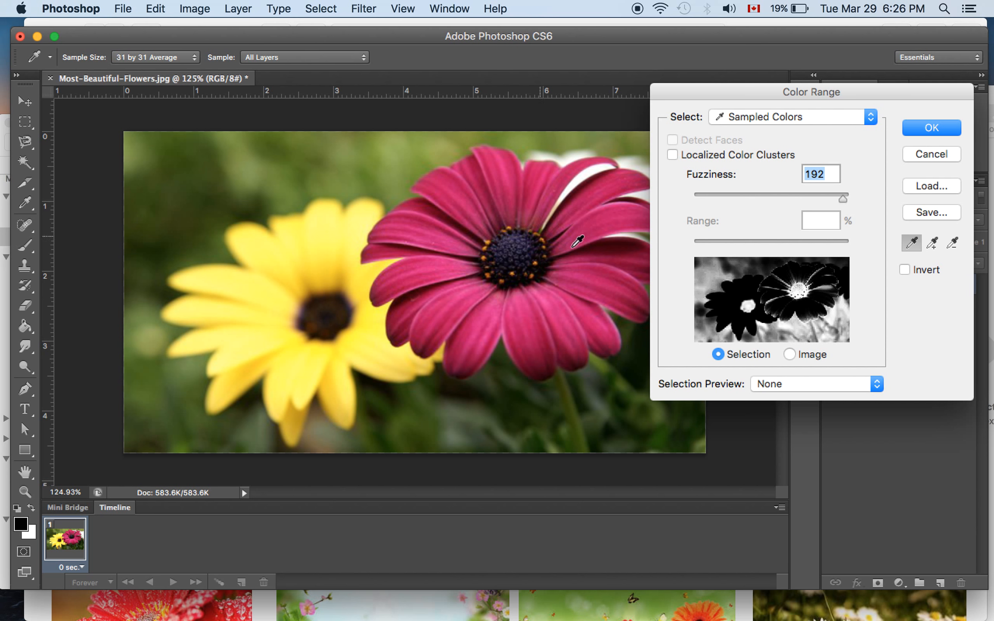
left_click(769, 195)
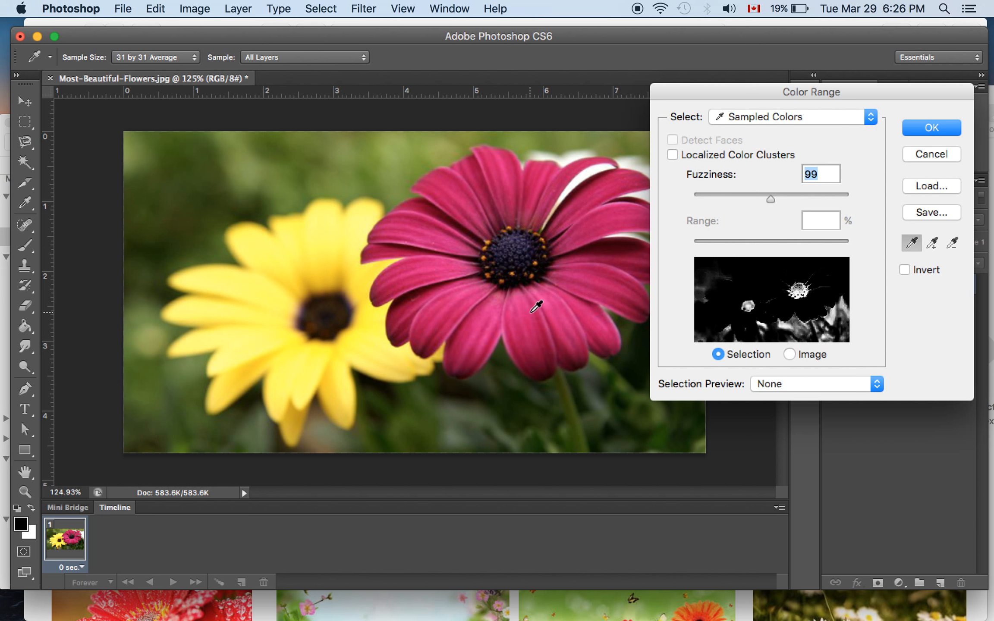
left_click(531, 312)
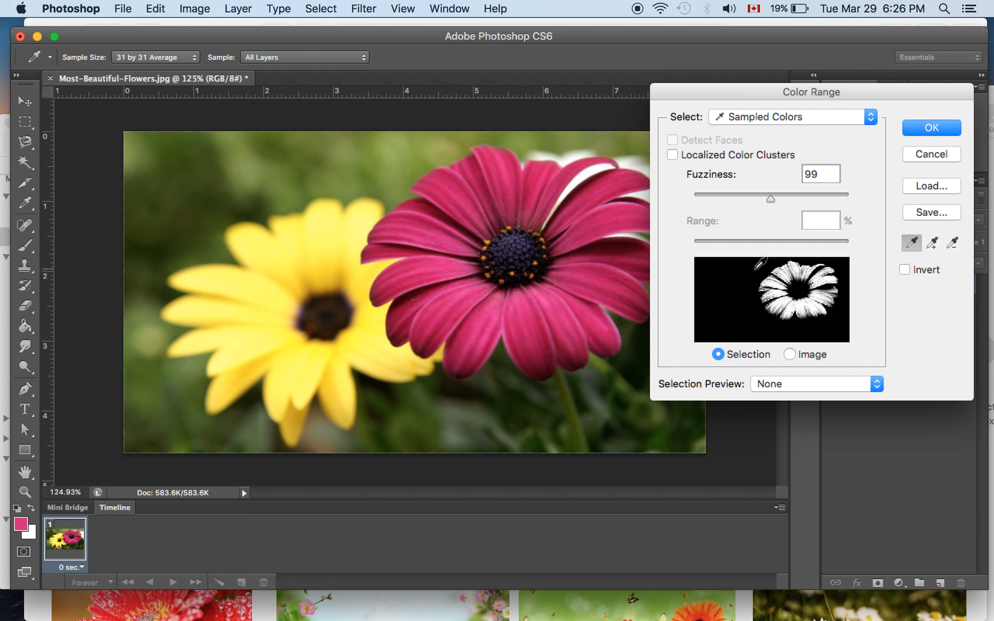
left_click_drag(771, 198, 850, 210)
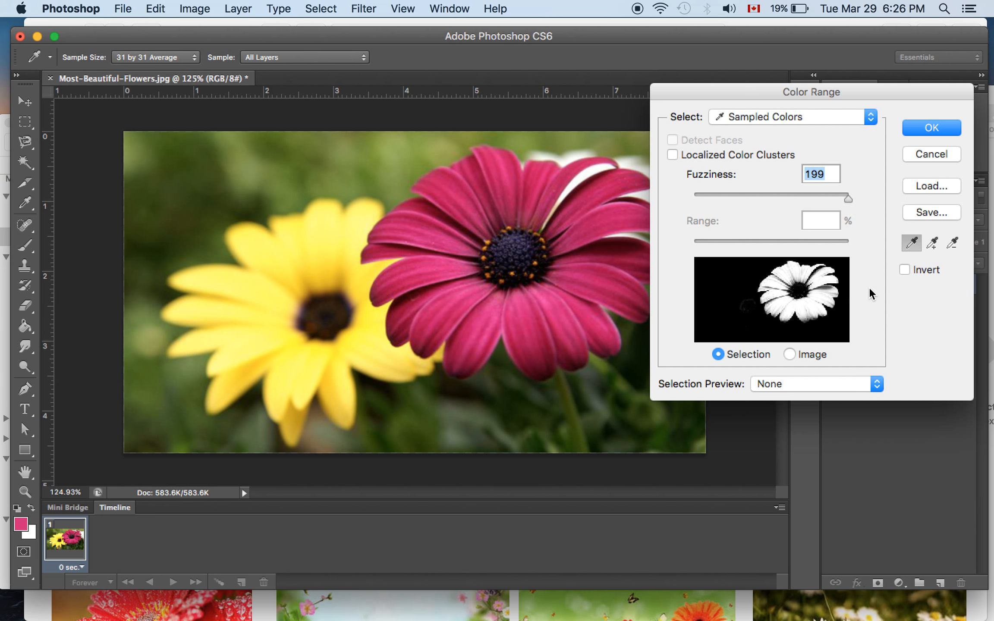
left_click(932, 128)
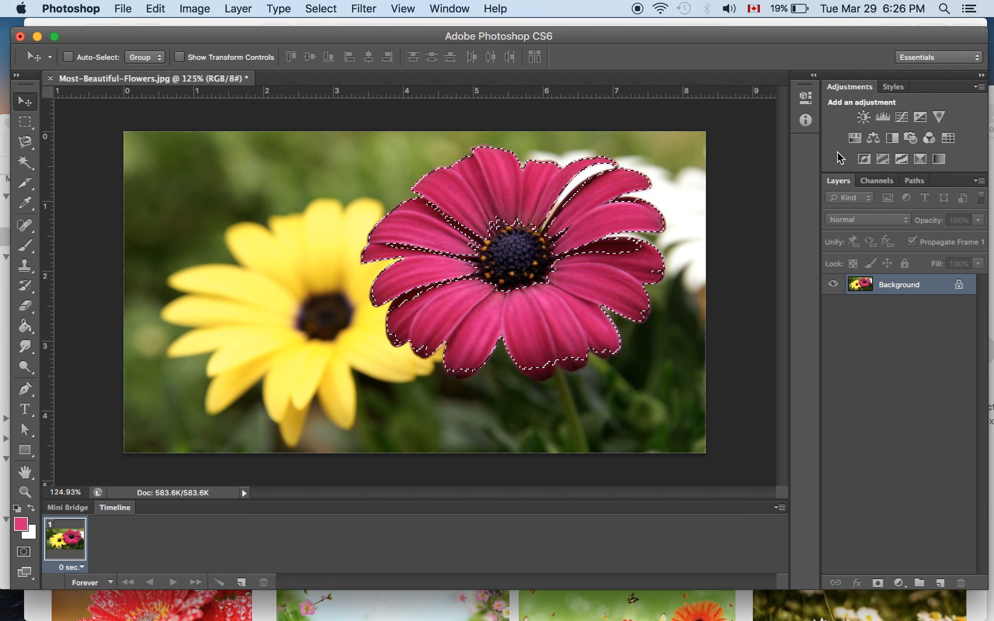
Invert the petal selection and add a Hue/Saturation adjustment layer that desaturates everything outside the petals.
left_click(322, 10)
left_click(361, 73)
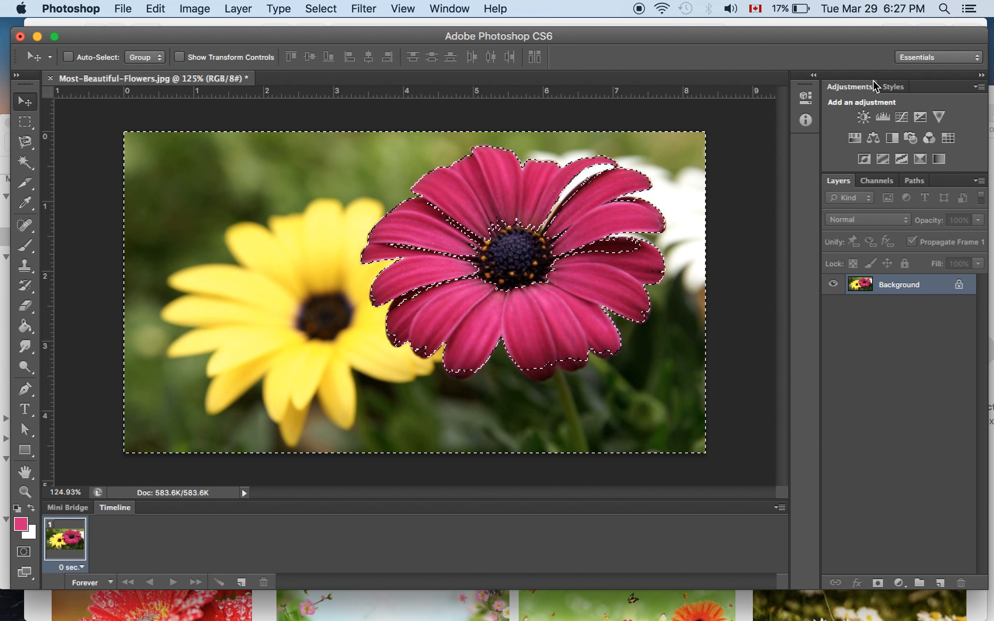
left_click(859, 141)
left_click_drag(600, 220, 581, 220)
left_click(760, 88)
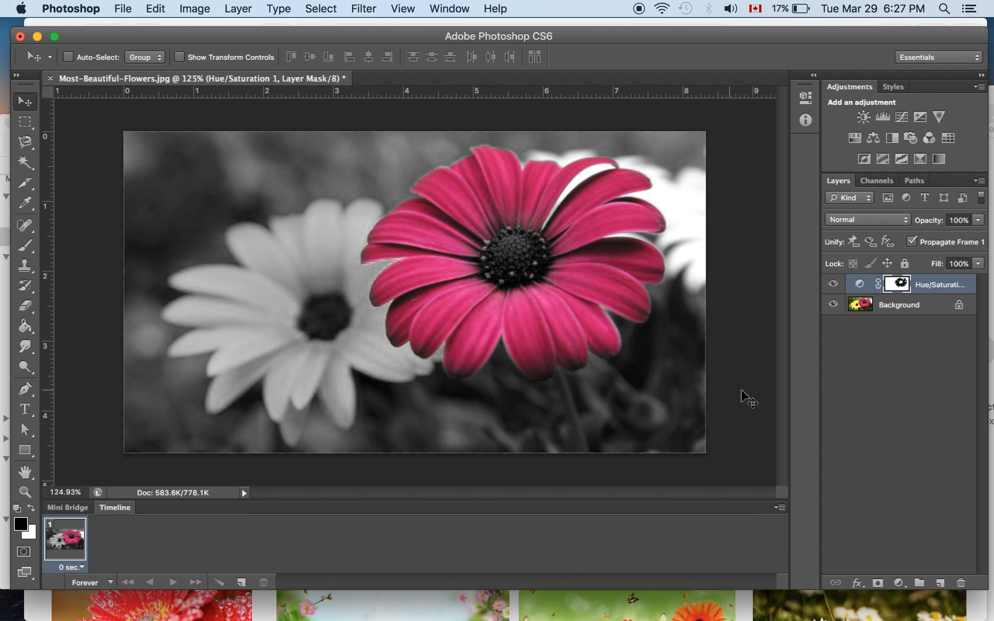
Switch to Safari and save the image of pink flowers under a blue sky from the flowers image search.
left_click_drag(676, 43, 714, 63)
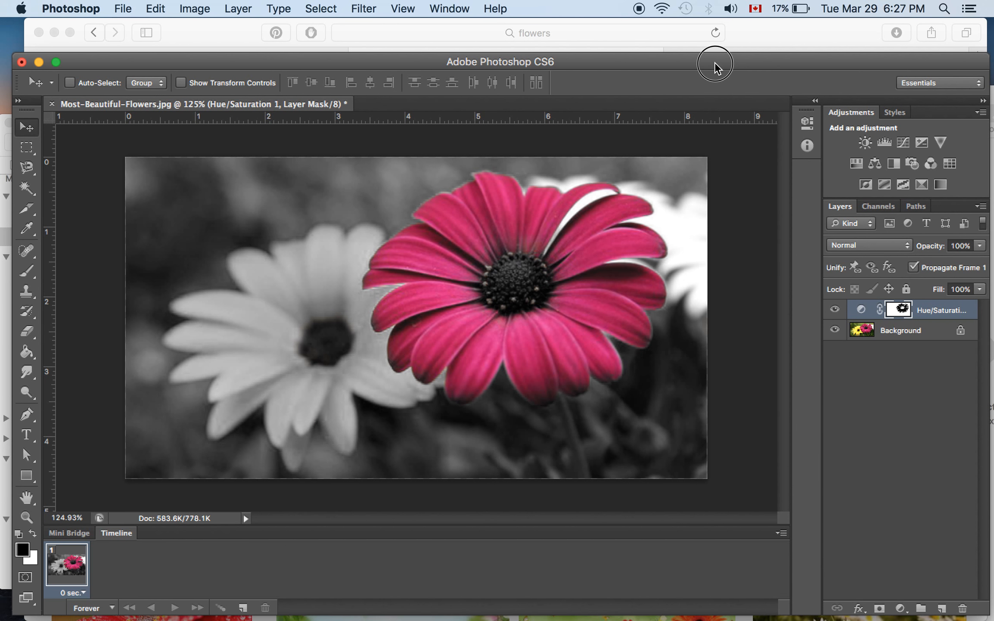
left_click(845, 26)
left_click(852, 95)
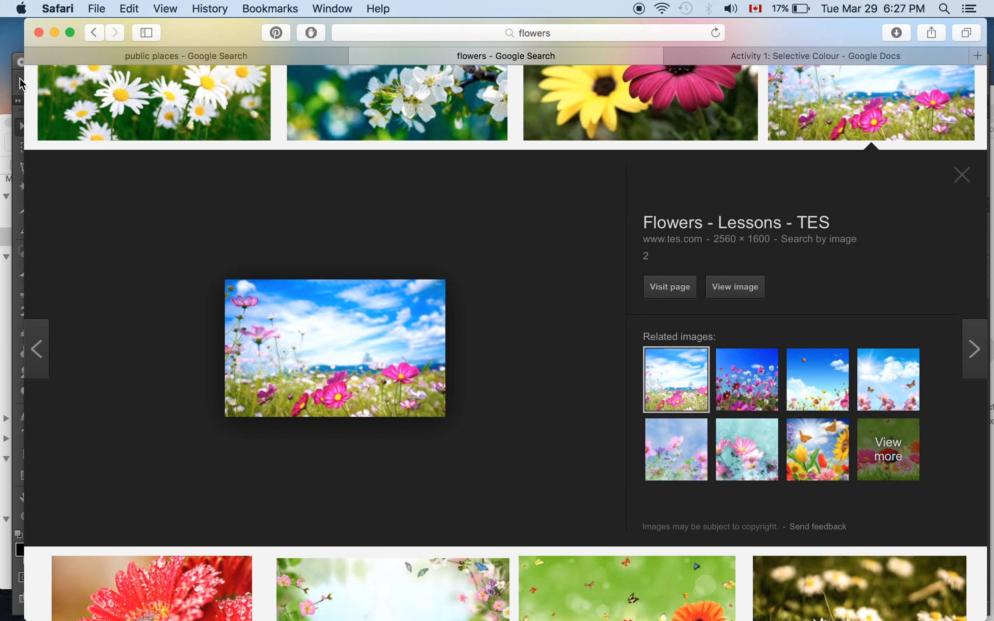
right_click(341, 353)
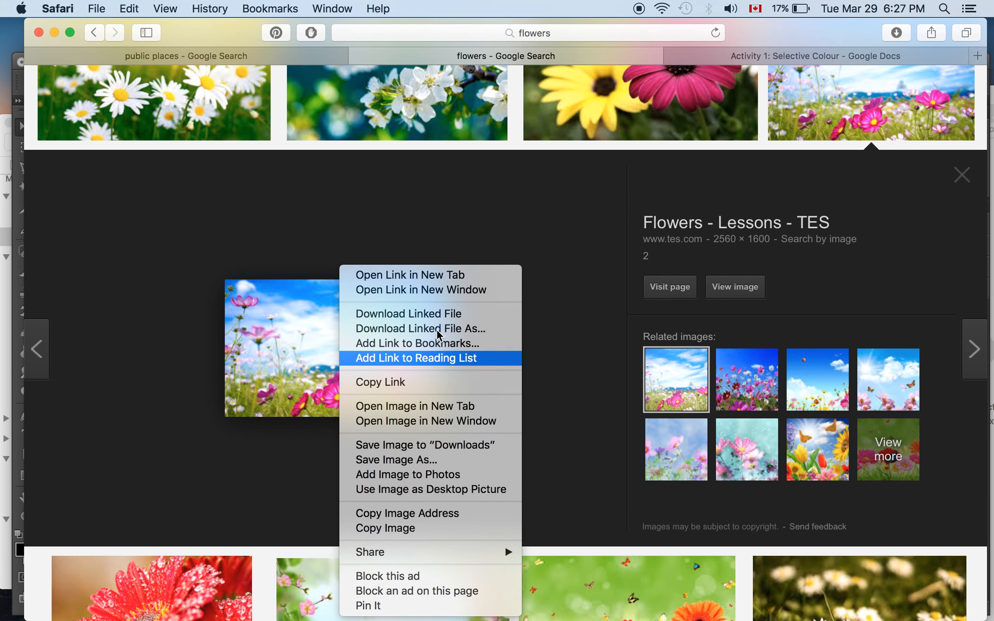
left_click(425, 462)
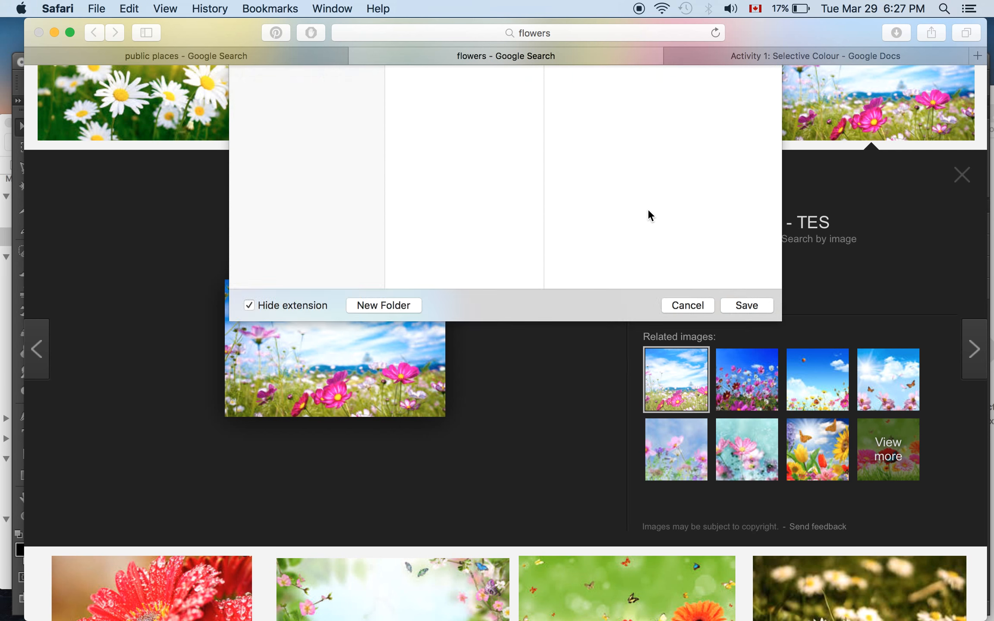
left_click(756, 427)
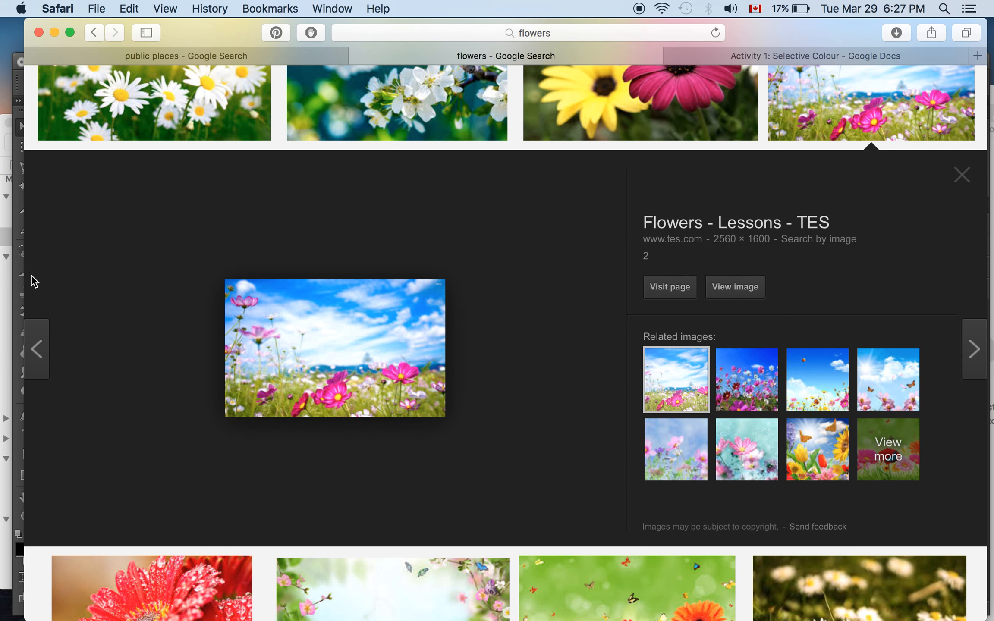
Return to Photoshop and open the saved images.jpg.
left_click(19, 266)
left_click(100, 7)
mouse_move(122, 9)
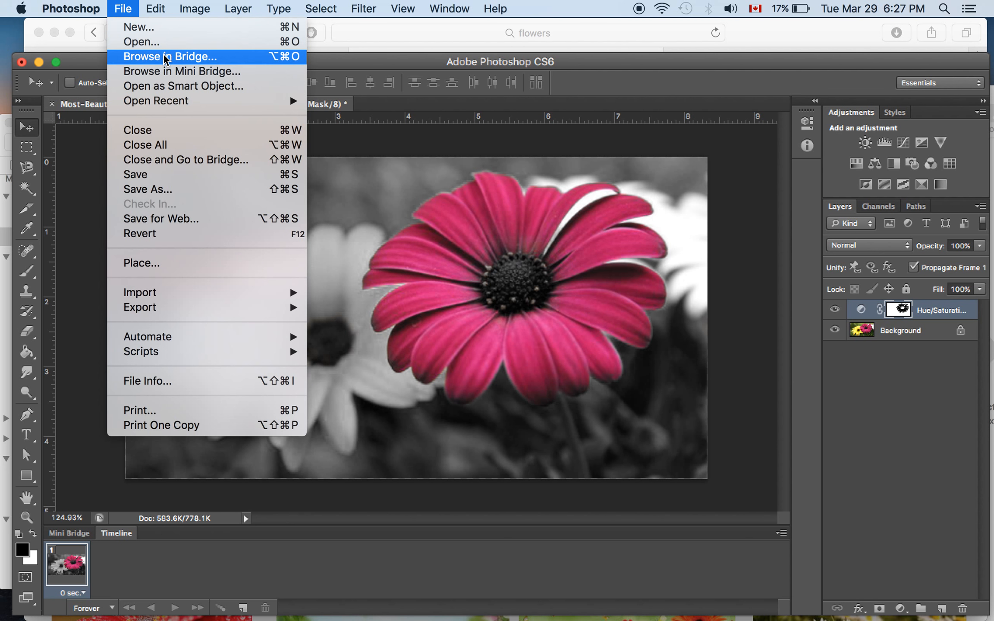
left_click(165, 41)
double_click(470, 130)
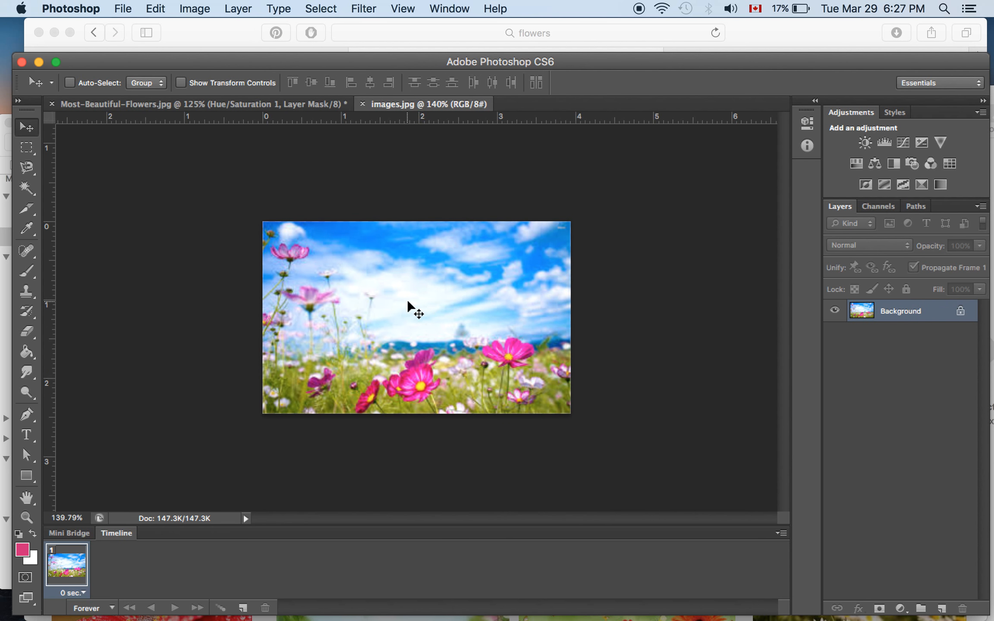
Select the pink flowers in the meadow image with Color Range, sampling a pink petal at maximum Fuzziness.
scroll(408, 302, "up", 4)
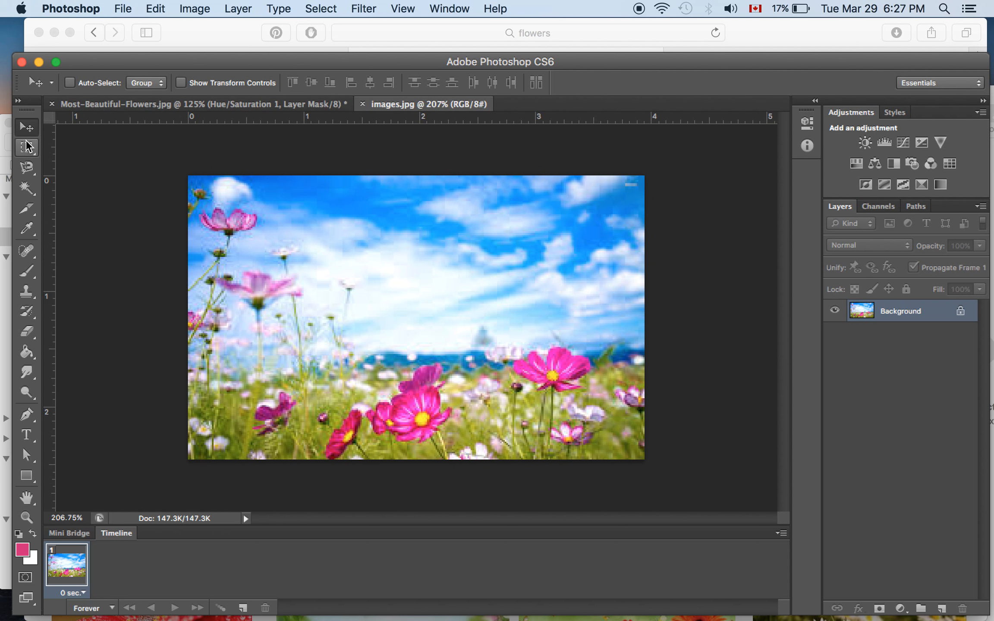
left_click(303, 4)
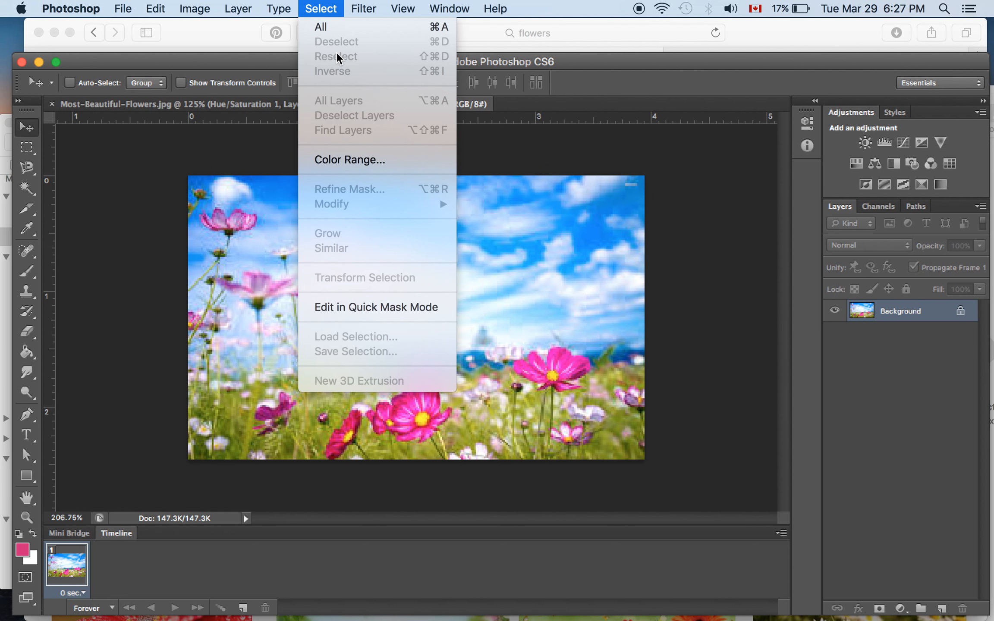
left_click(358, 161)
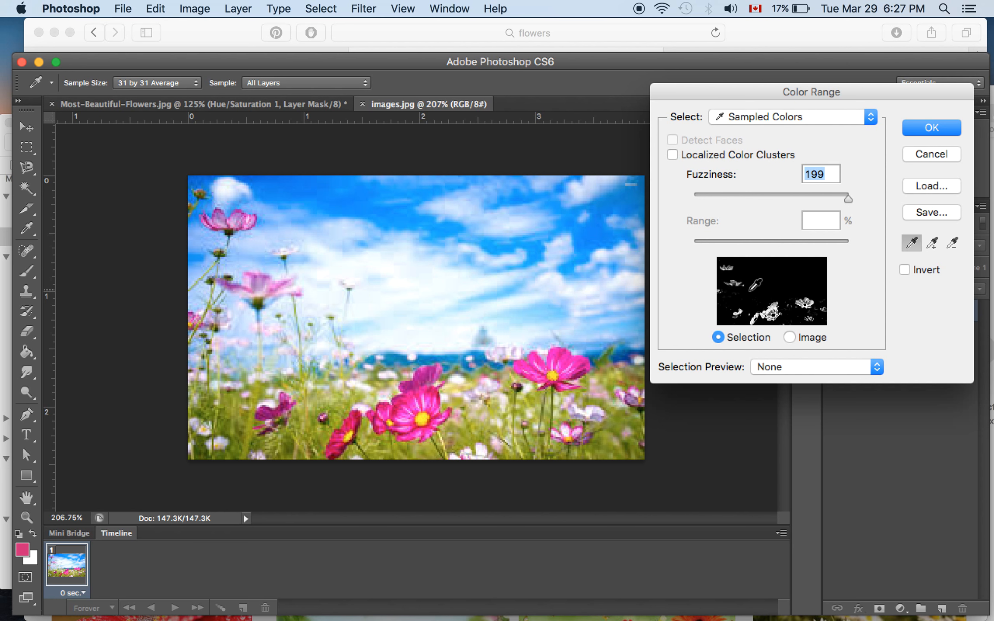
left_click(423, 389)
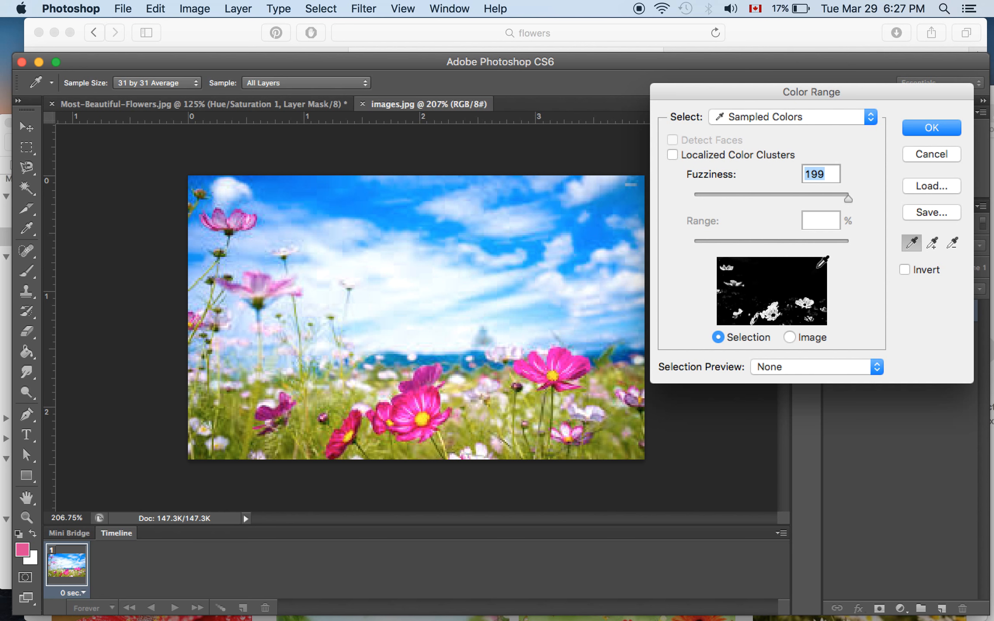
left_click_drag(796, 198, 892, 194)
left_click(932, 127)
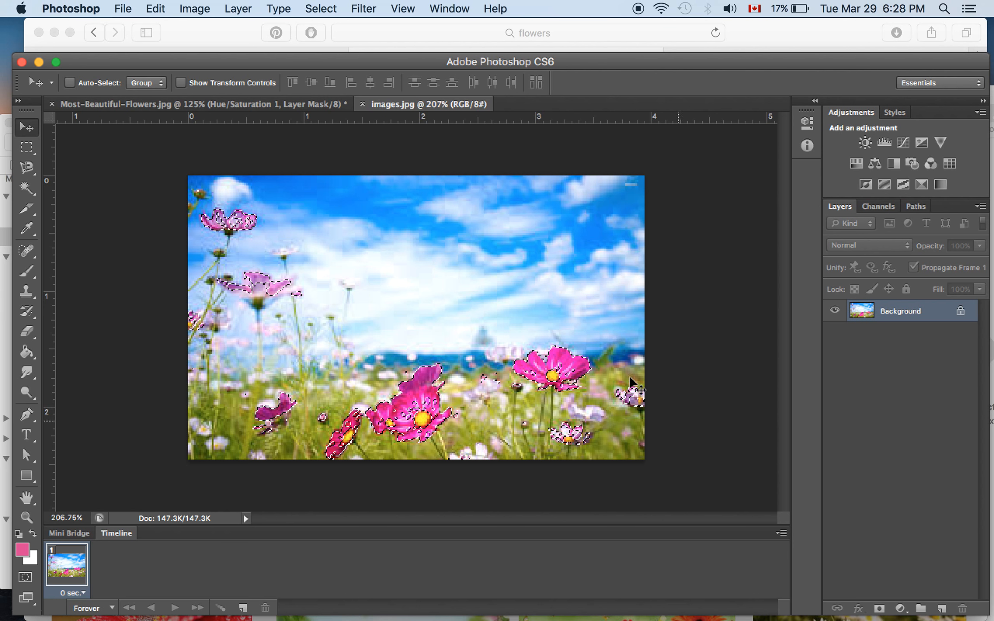
Invert the selection and add a Hue/Saturation adjustment layer with Saturation -100 to desaturate everything except the pink flowers.
left_click(321, 8)
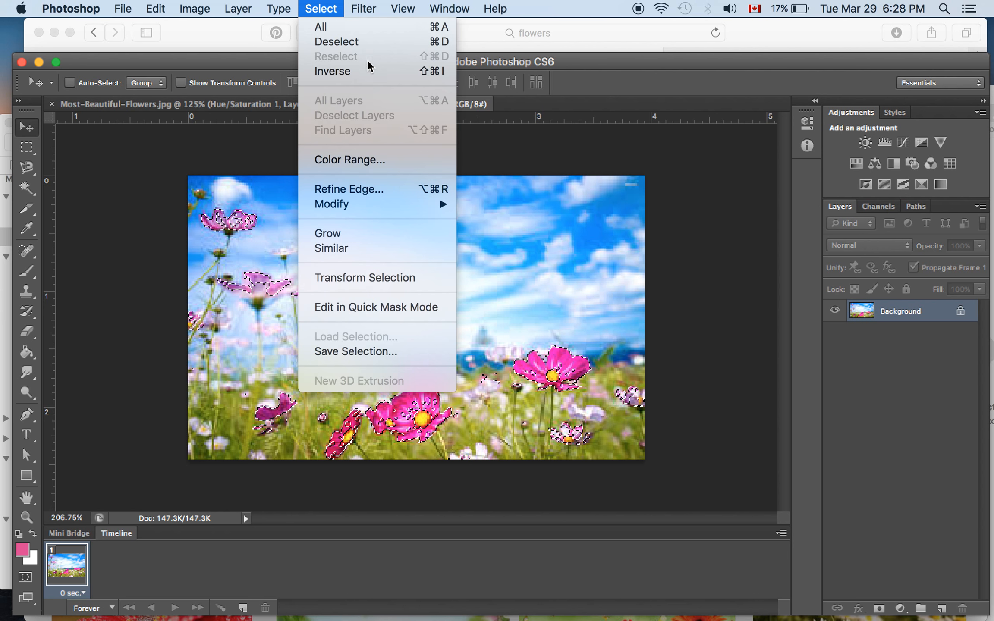
left_click(372, 71)
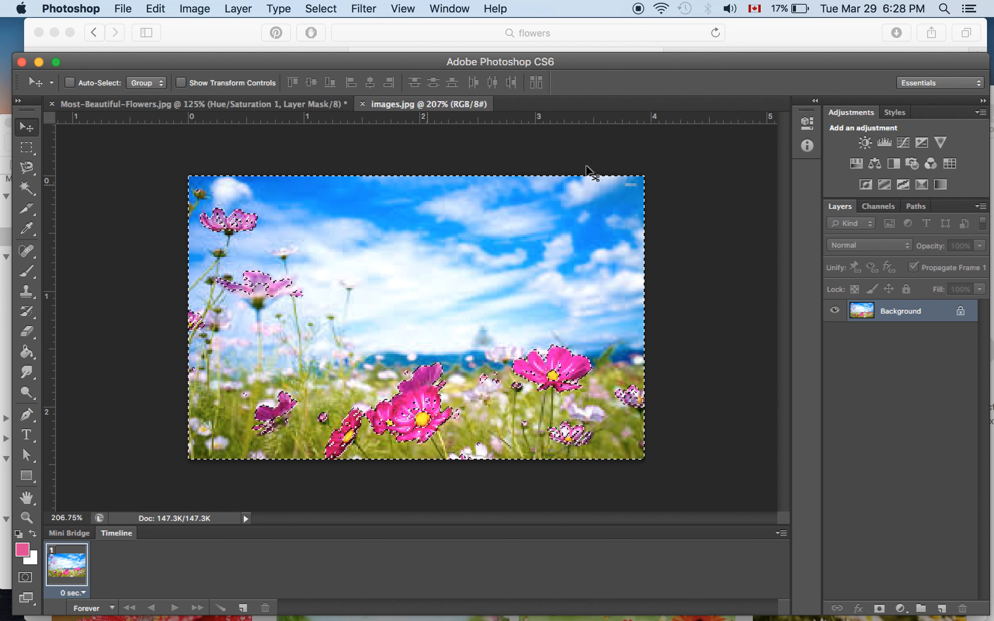
left_click(857, 164)
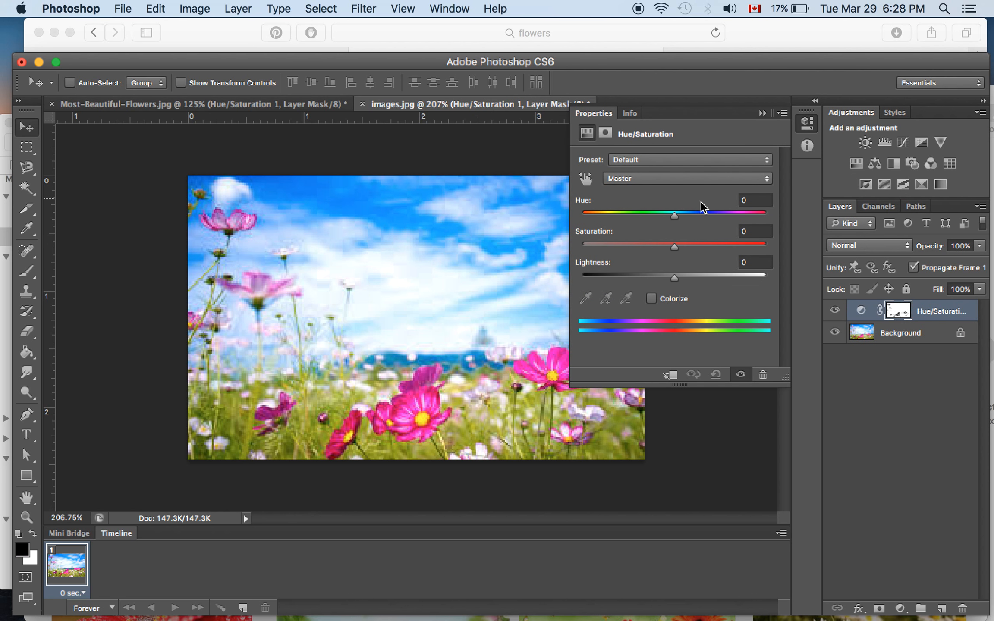
left_click_drag(611, 248, 561, 244)
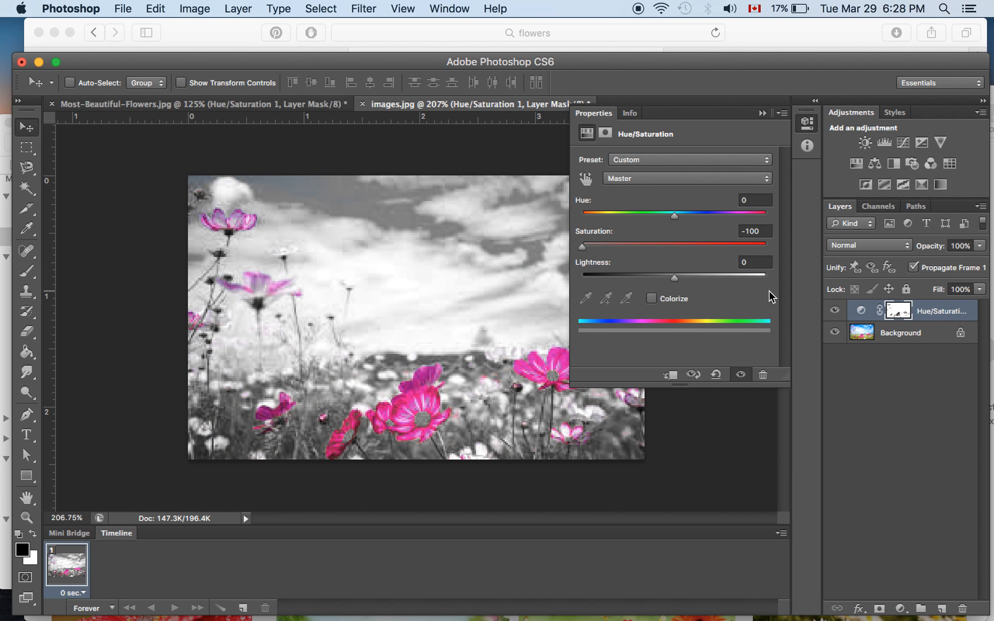
left_click(762, 113)
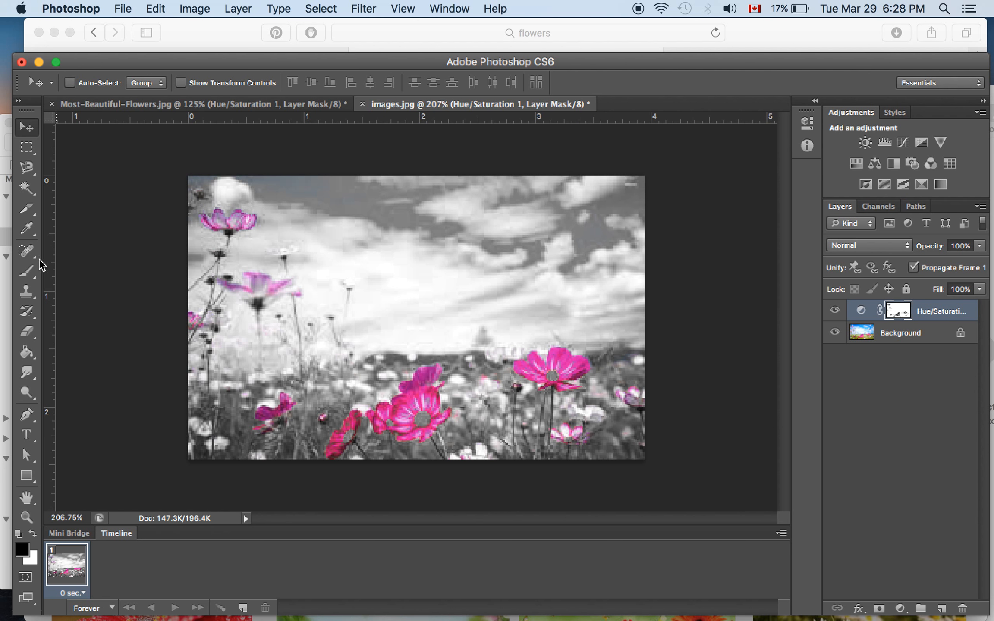
left_click(27, 331)
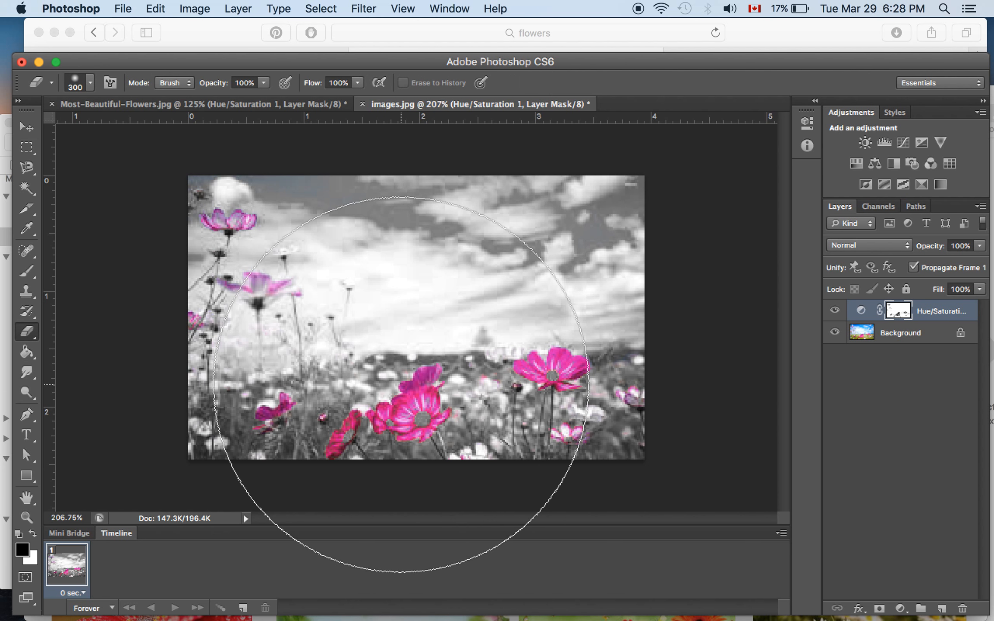
key("bracketleft")
key("bracketleft")
key("bracketleft")
key("bracketleft")
key("bracketleft")
key("bracketleft")
key("bracketleft")
key("bracketleft")
key("bracketleft")
key("bracketleft")
key("bracketleft")
key("bracketleft")
key("bracketleft")
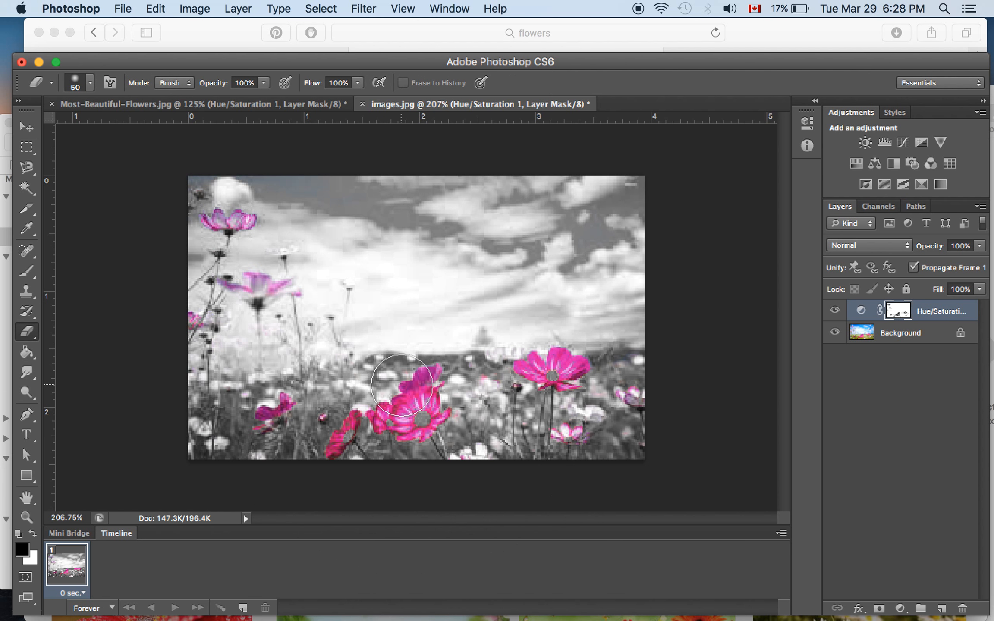
key("bracketleft")
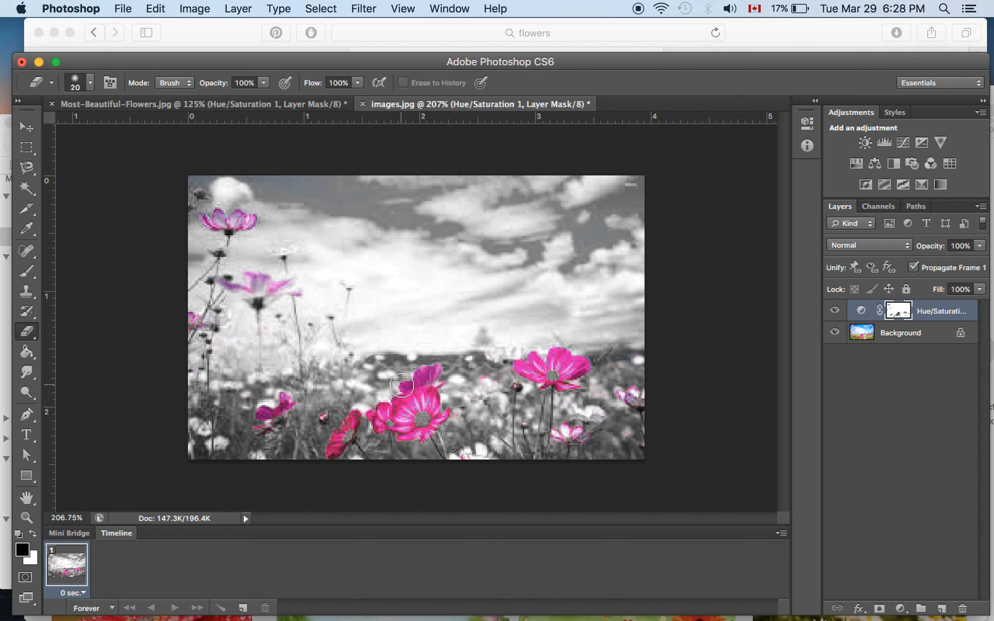
Paint black on the Hue/Saturation mask with a small Brush to restore the yellow centre of the largest pink flower.
left_click(28, 278)
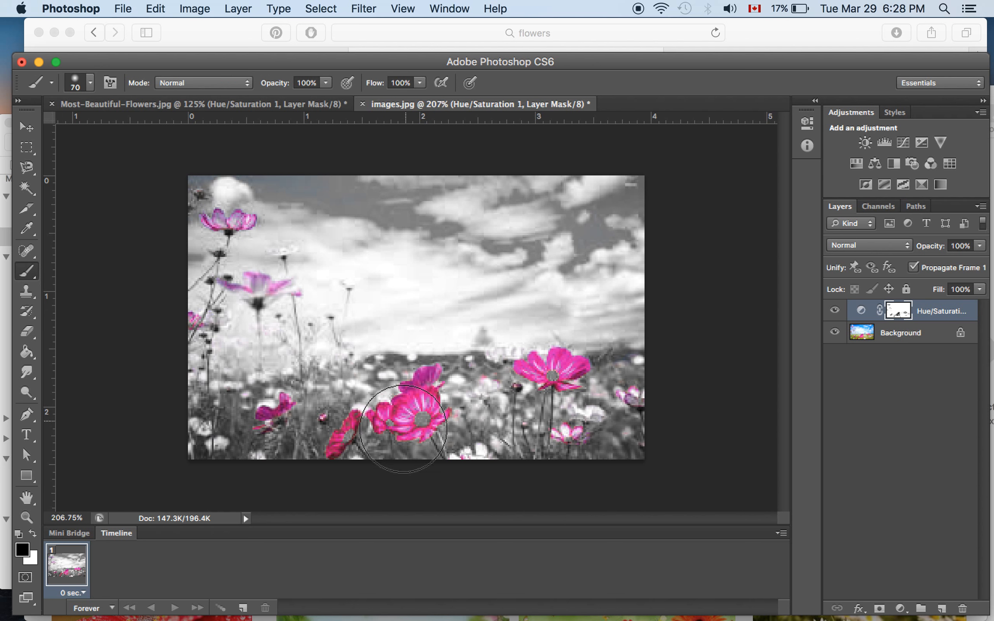
key("bracketleft")
key("bracketleft")
key("bracketleft")
key("bracketleft")
key("bracketleft")
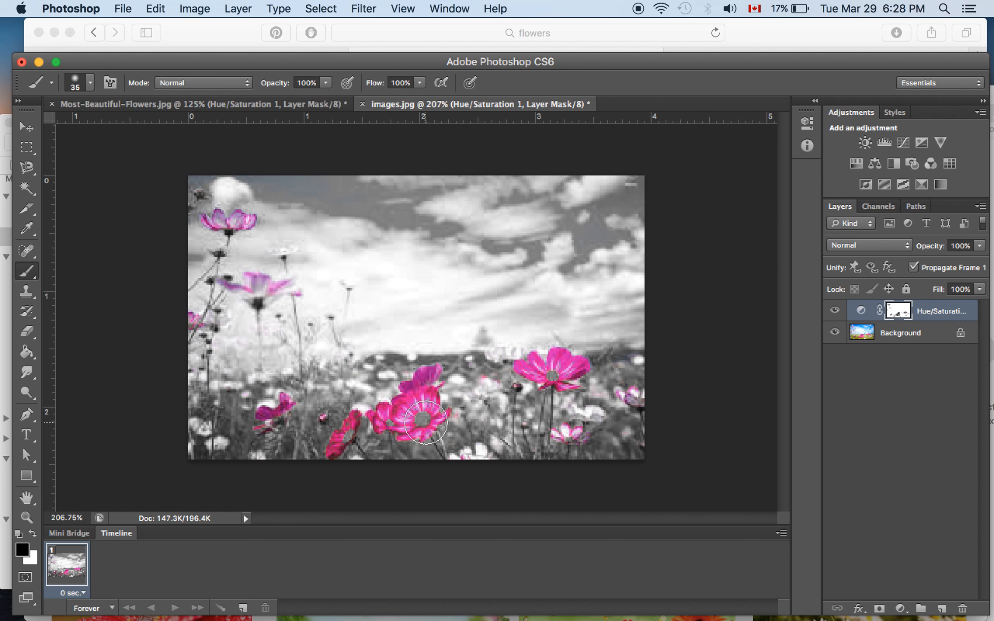
left_click_drag(428, 411, 420, 427)
Paint black on the mask with an 8 px brush over the centres of the other foreground flowers and the purple petals' edge.
scroll(448, 412, "up", 4)
scroll(449, 410, "up", 2)
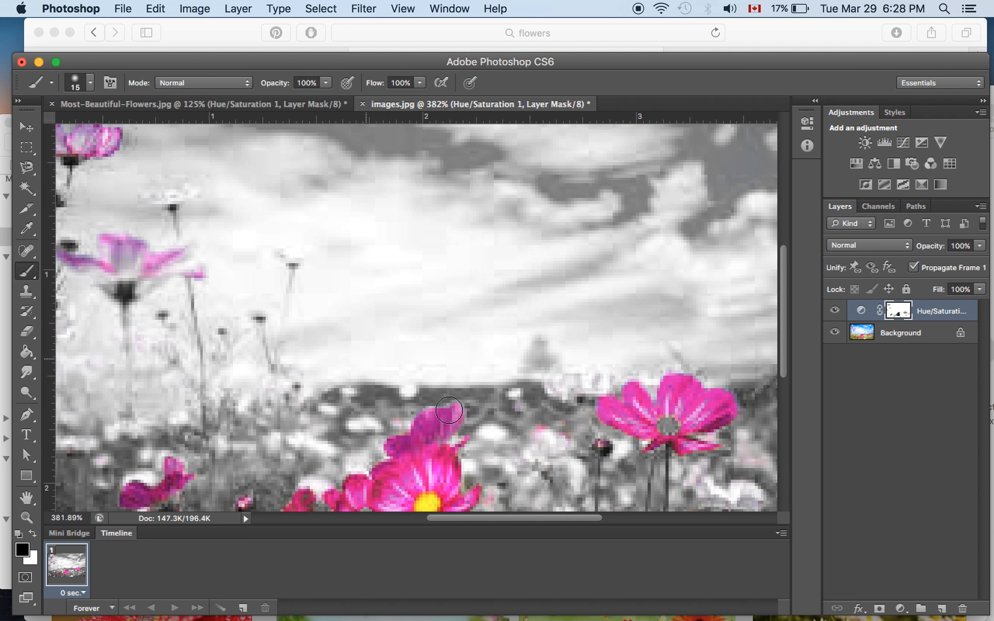
scroll(449, 410, "down", 10)
scroll(449, 410, "up", 5)
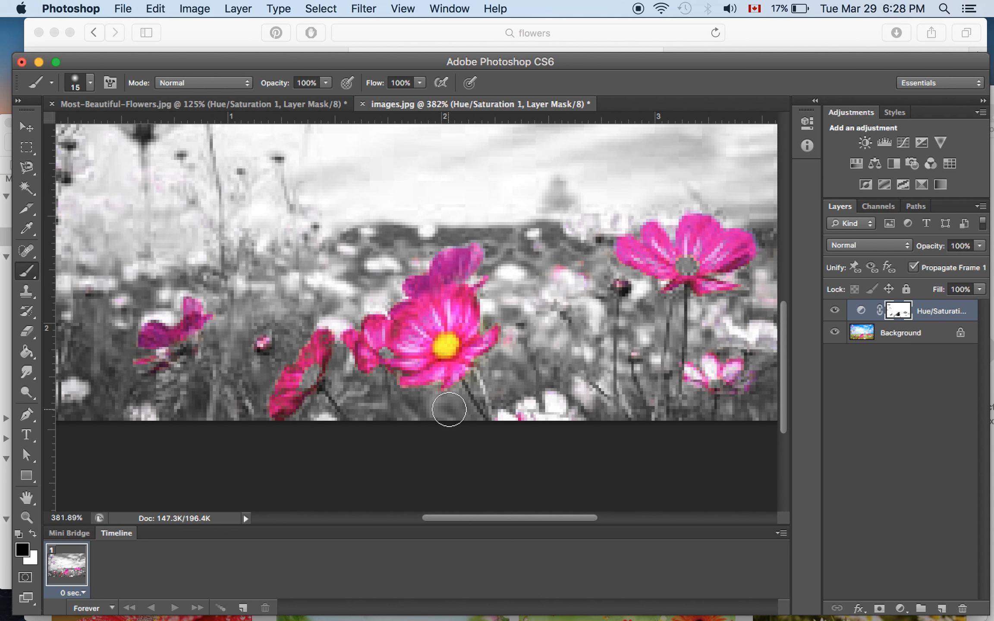
key("bracketleft")
key("bracketleft")
key("bracketleft")
mouse_move(308, 376)
left_mouse_down()
mouse_move(315, 358)
mouse_move(304, 394)
mouse_move(326, 337)
mouse_move(305, 382)
mouse_move(293, 369)
mouse_move(278, 415)
mouse_move(302, 380)
mouse_move(284, 367)
left_mouse_up()
mouse_move(374, 335)
left_mouse_down()
mouse_move(399, 357)
mouse_move(379, 349)
mouse_move(396, 355)
mouse_move(419, 341)
mouse_move(408, 346)
mouse_move(427, 316)
mouse_move(461, 330)
mouse_move(429, 316)
mouse_move(440, 304)
mouse_move(416, 287)
mouse_move(450, 275)
mouse_move(460, 263)
mouse_move(424, 280)
mouse_move(449, 253)
mouse_move(479, 260)
mouse_move(460, 291)
left_mouse_up()
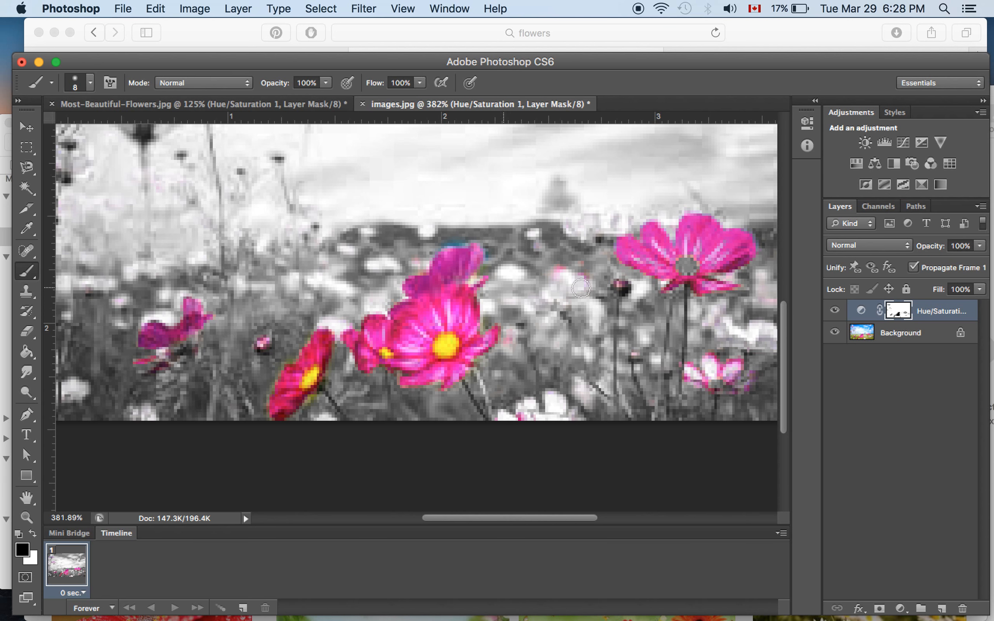
mouse_move(728, 233)
left_mouse_down()
mouse_move(658, 258)
mouse_move(678, 259)
mouse_move(659, 234)
mouse_move(667, 259)
mouse_move(636, 253)
mouse_move(692, 266)
mouse_move(721, 249)
mouse_move(703, 227)
mouse_move(743, 250)
mouse_move(706, 278)
left_mouse_up()
mouse_move(725, 365)
left_mouse_down()
mouse_move(707, 384)
mouse_move(725, 387)
mouse_move(730, 372)
mouse_move(676, 384)
left_mouse_up()
Paint black on the mask over the lower petals and base of the blurred pink flower against the clouds.
scroll(382, 227, "up", 10)
scroll(382, 227, "left", 8)
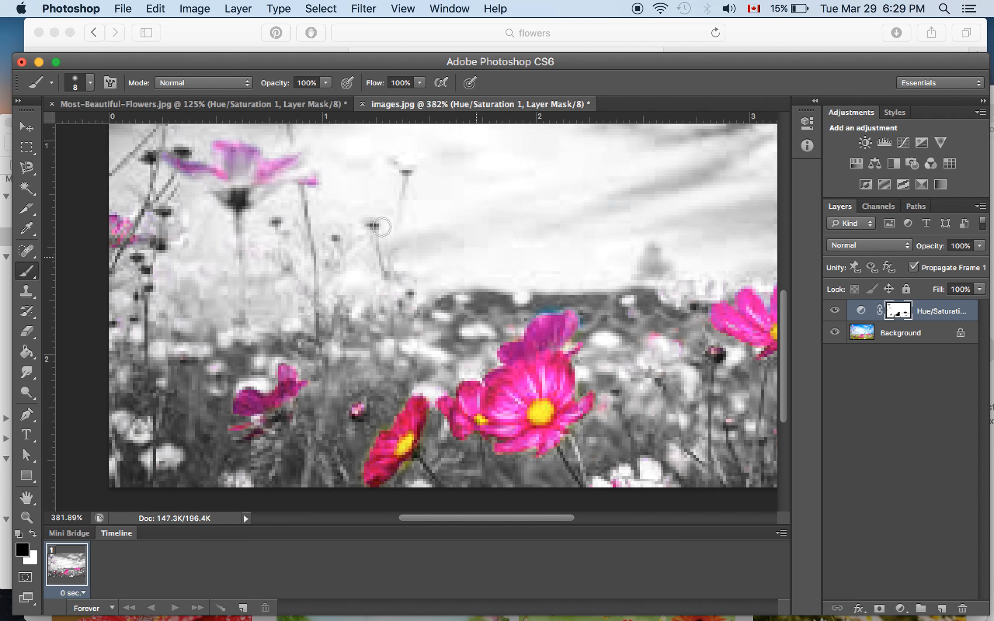
left_click(91, 89)
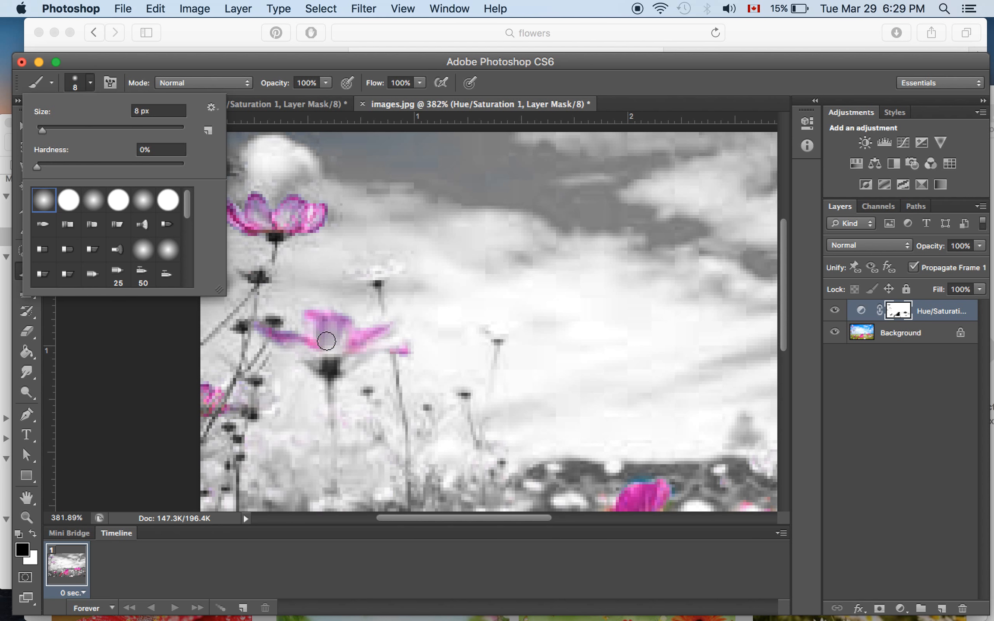
left_click(329, 348)
mouse_move(331, 349)
left_mouse_down()
mouse_move(313, 322)
mouse_move(317, 360)
mouse_move(286, 346)
mouse_move(329, 365)
mouse_move(337, 346)
mouse_move(379, 332)
mouse_move(331, 339)
mouse_move(312, 322)
mouse_move(348, 329)
mouse_move(346, 352)
mouse_move(375, 337)
mouse_move(320, 349)
mouse_move(306, 366)
left_mouse_up()
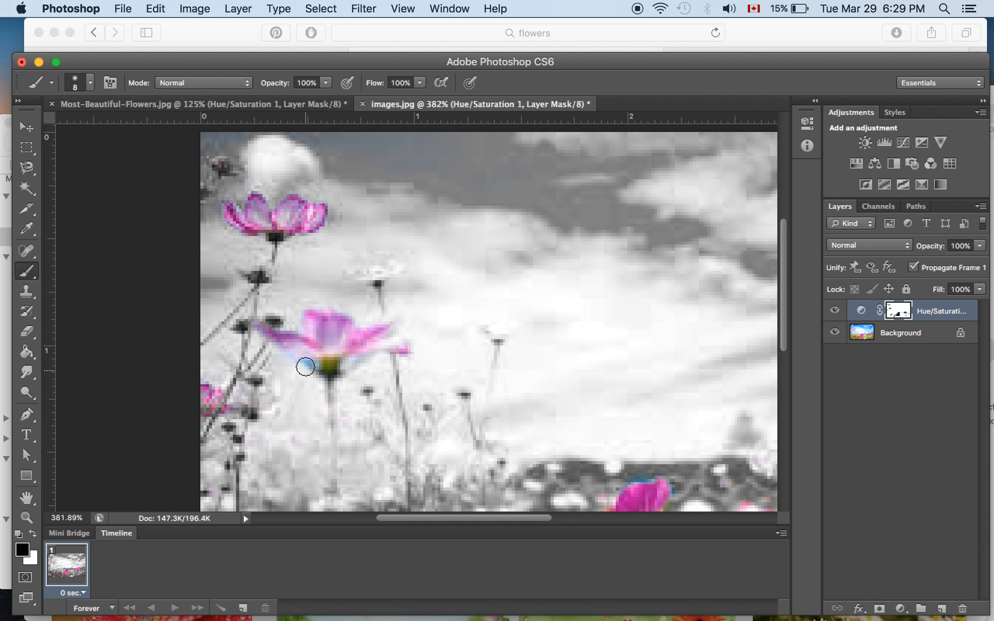
Swap the painting colour to white and paint away the blue sky spill beneath the blurred pink flower's petals.
left_click(32, 534)
mouse_move(300, 368)
left_mouse_down()
mouse_move(314, 383)
mouse_move(314, 368)
mouse_move(294, 374)
mouse_move(310, 371)
mouse_move(296, 363)
mouse_move(317, 362)
left_mouse_up()
scroll(512, 399, "down", 3)
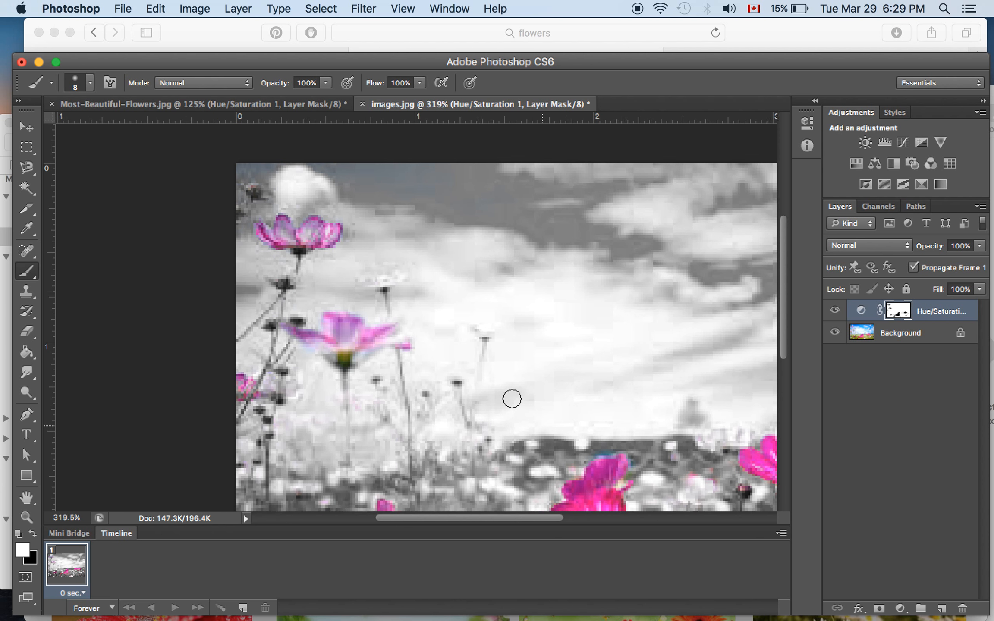
scroll(512, 398, "down", 2)
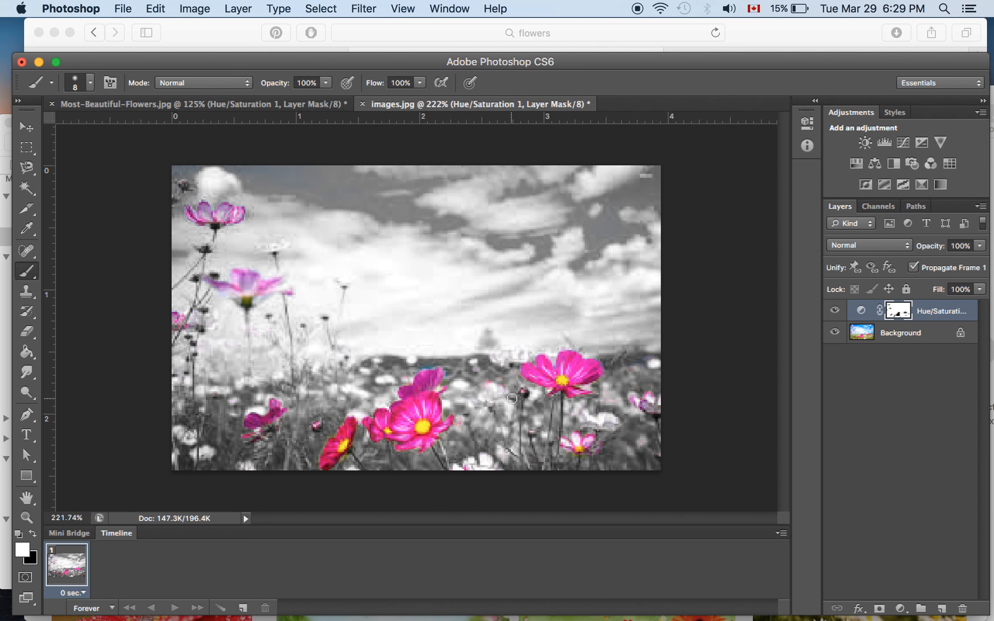